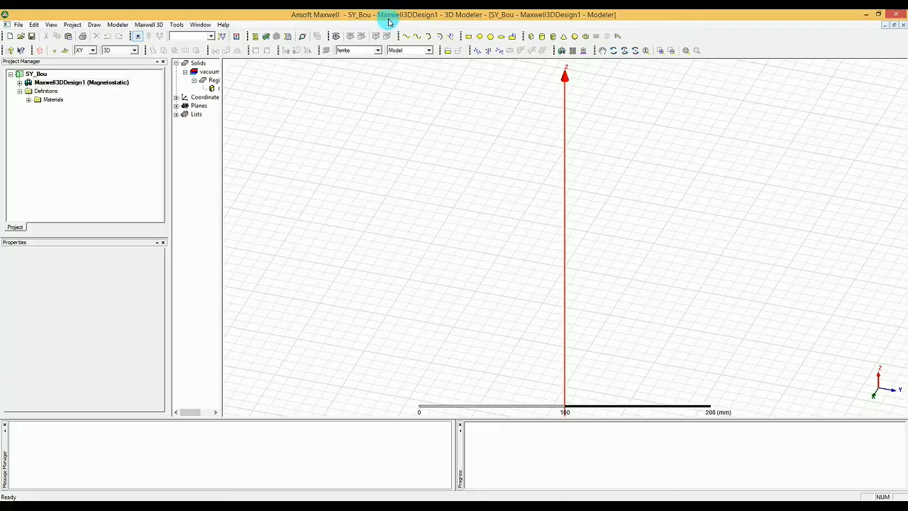
Set the design's solution type to Magnetostatic.
click(149, 25)
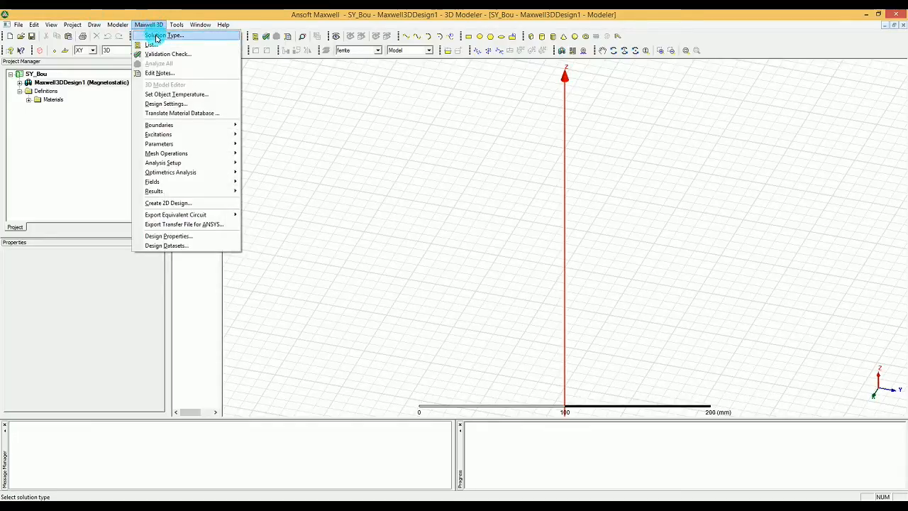
click(156, 36)
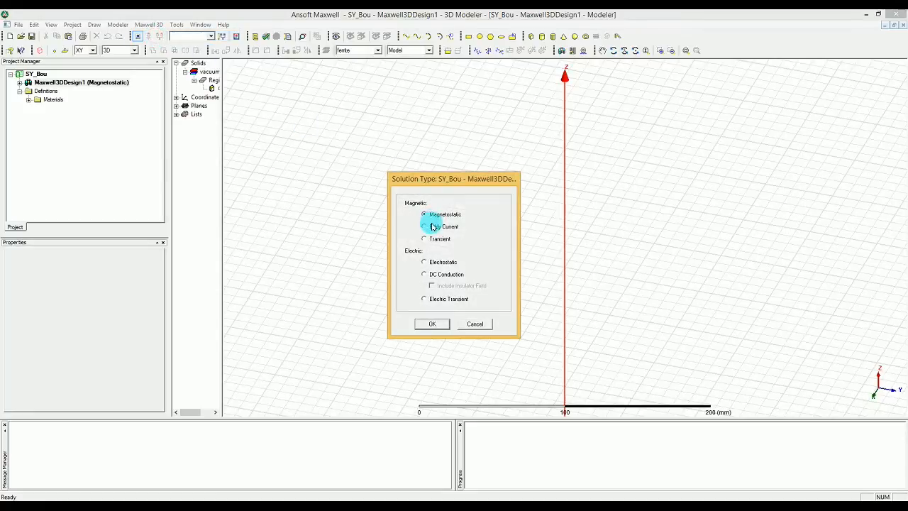
click(434, 322)
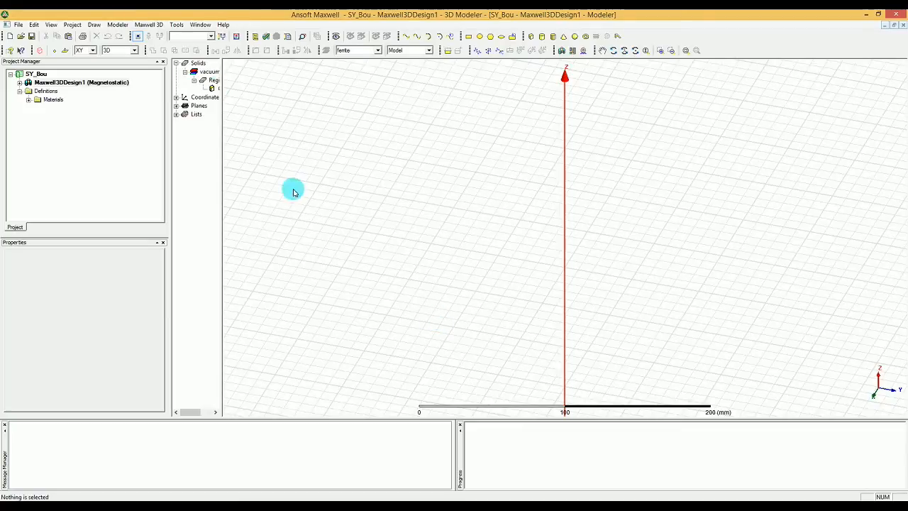
Set the model units to mm without rescaling.
click(121, 26)
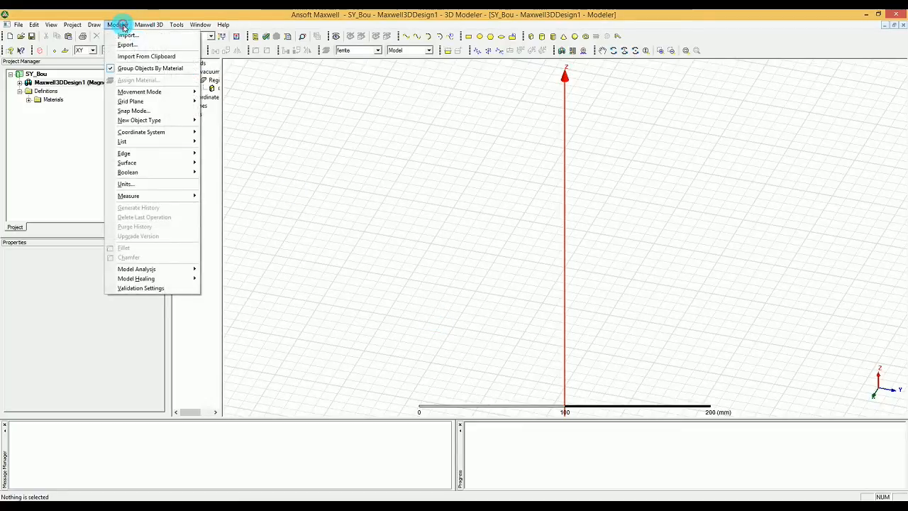
click(152, 182)
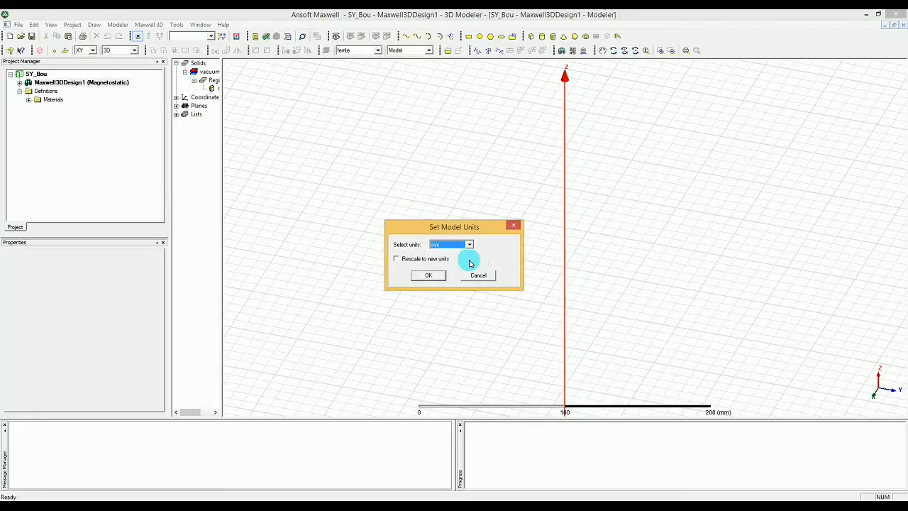
click(428, 277)
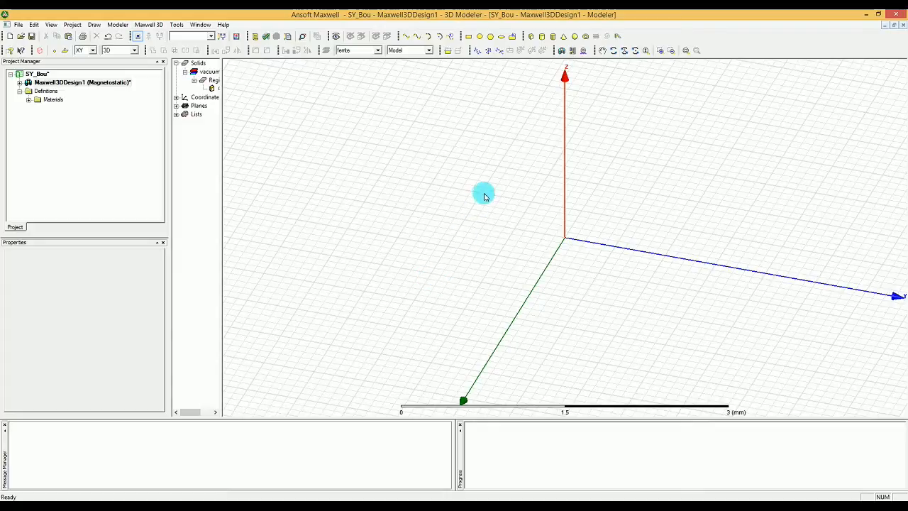
Start a box with its first corner at X -75, Y -75, Z -75 mm.
click(530, 36)
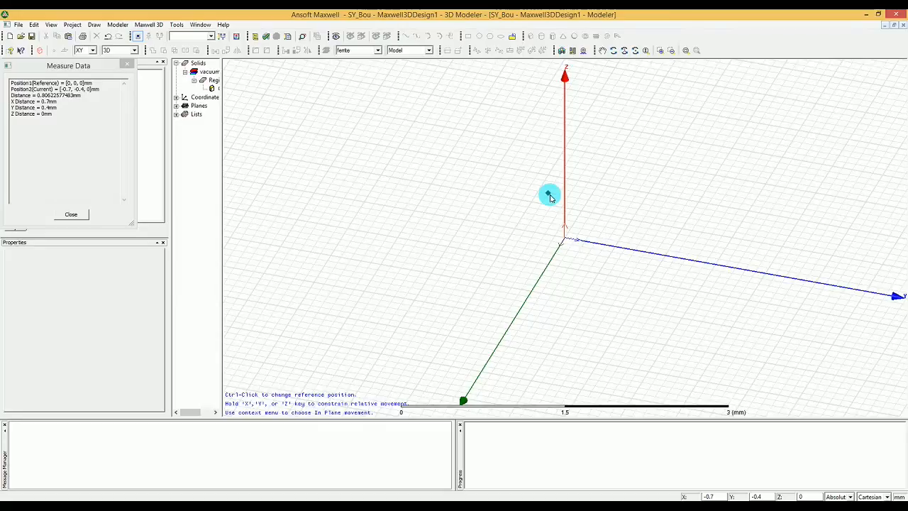
key(Tab)
text(-75)
key(Tab)
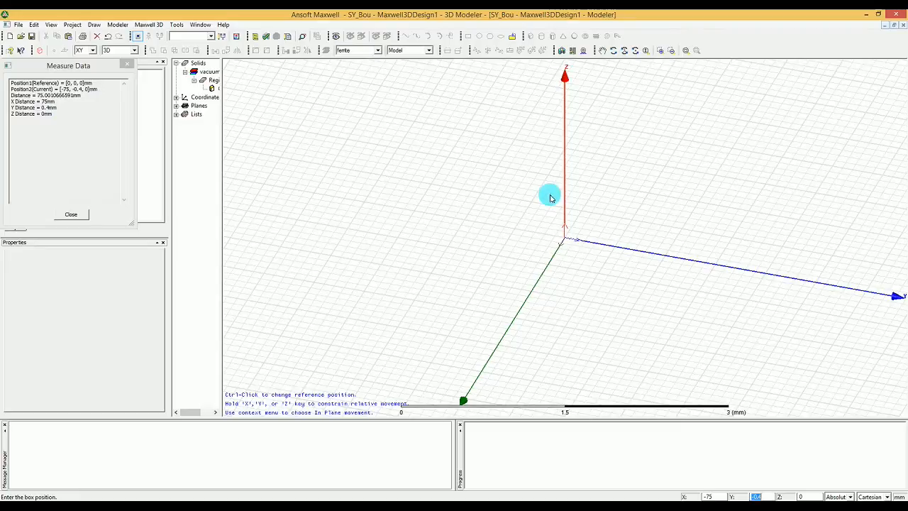
text(-7)
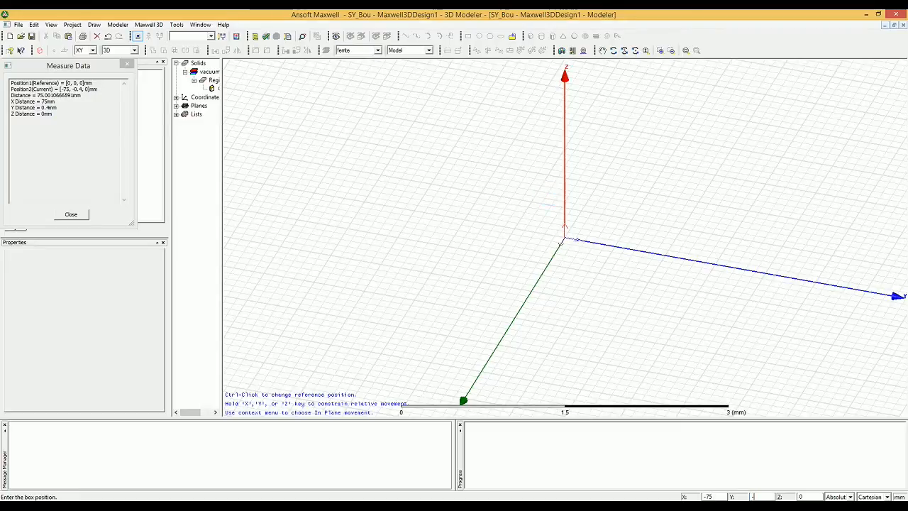
text(5)
key(Tab)
text(-75)
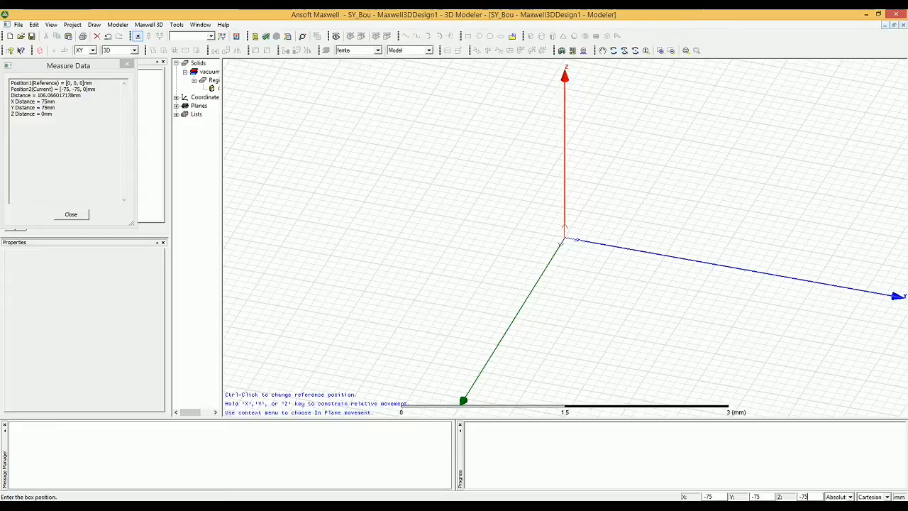
key(Return)
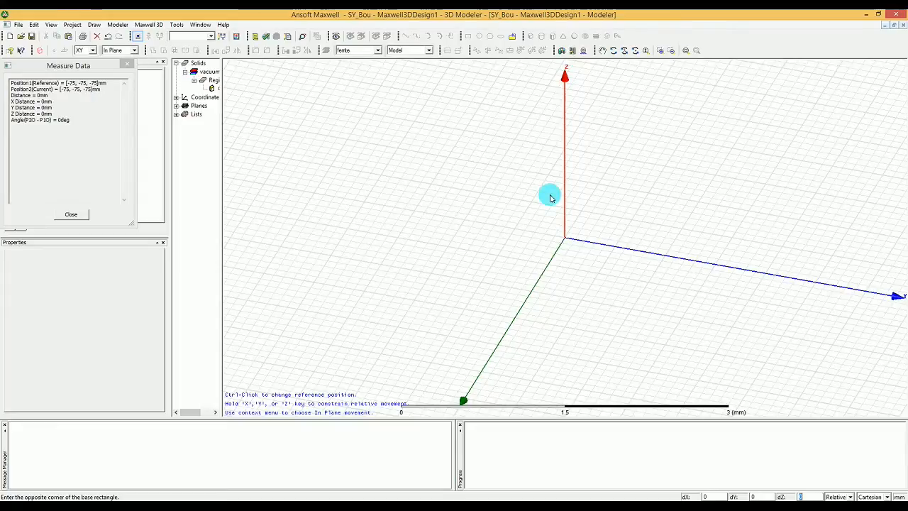
Give the box offsets of 150 mm in X, Y and Z from its first corner to complete the cube.
key(shift+Tab)
key(shift+Tab)
text(150)
key(Tab)
text(15)
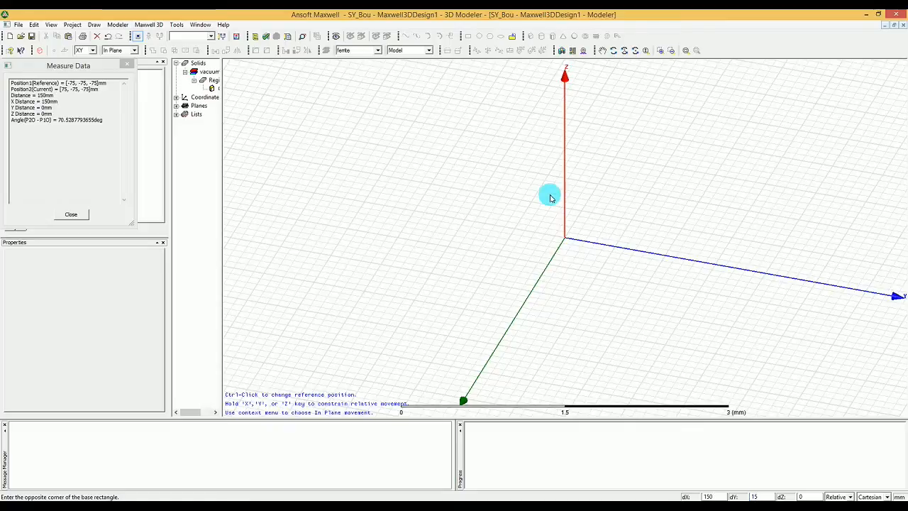
text(0)
key(Tab)
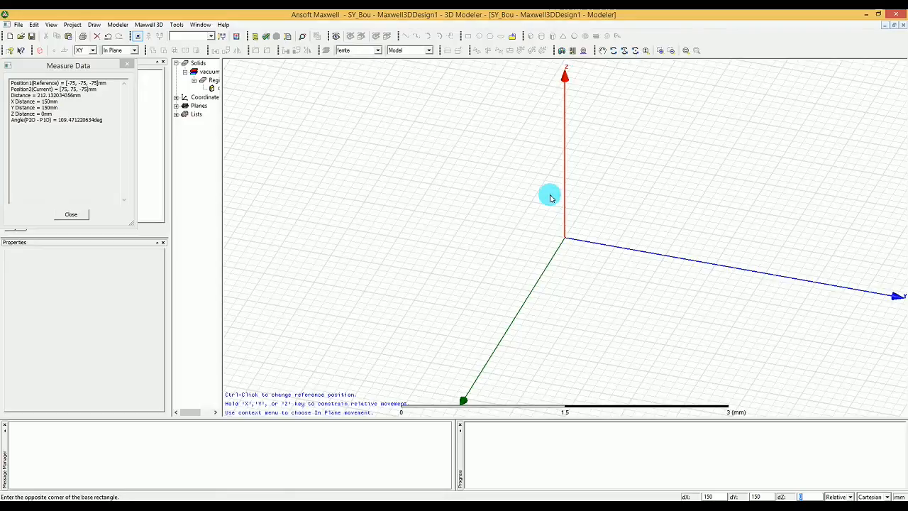
text(150)
key(Return)
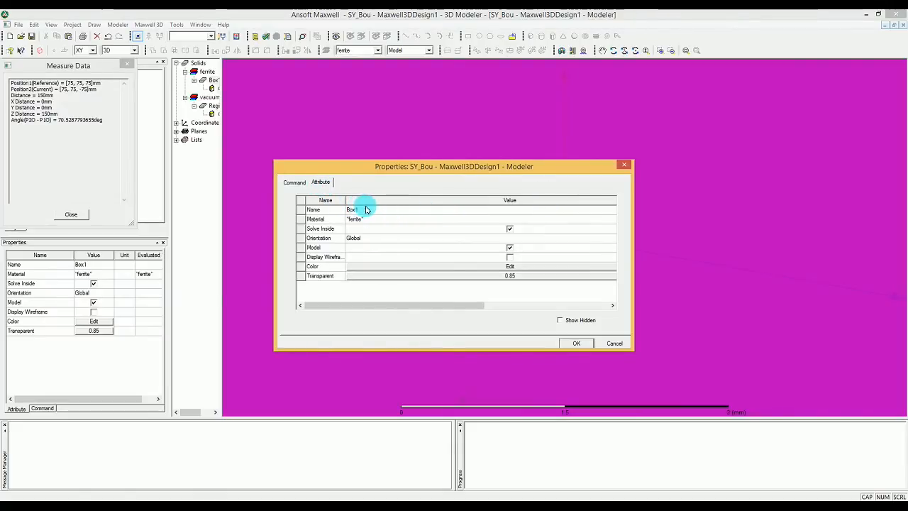
Name the new box Region, turn on its wireframe display and fit the whole model in the view.
click(366, 210)
click(366, 210)
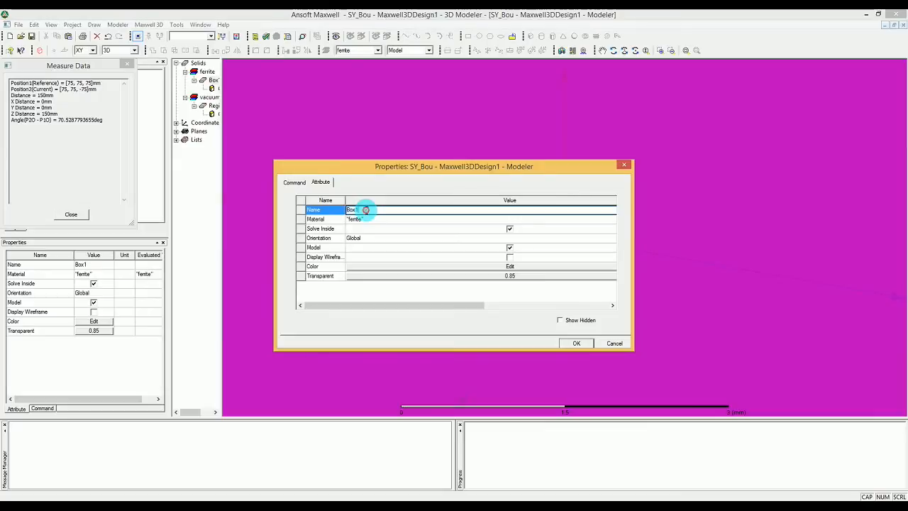
drag(363, 210, 326, 208)
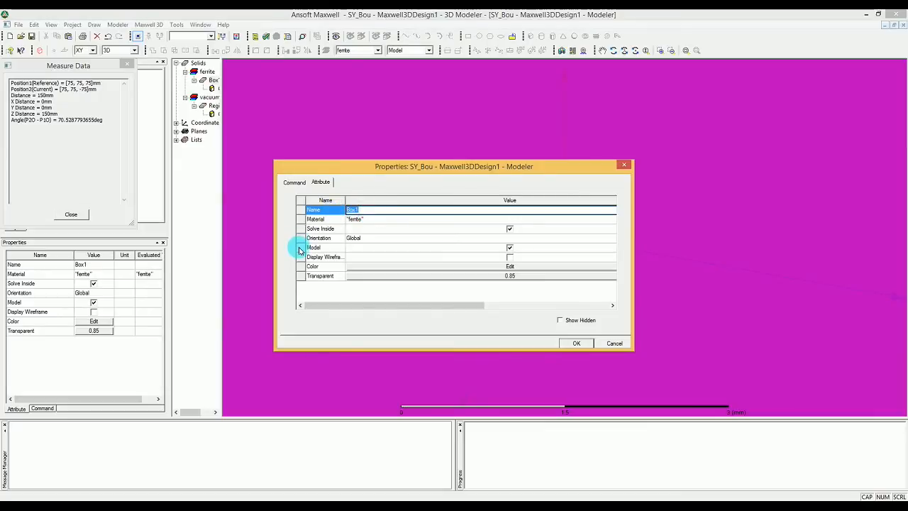
text(Region)
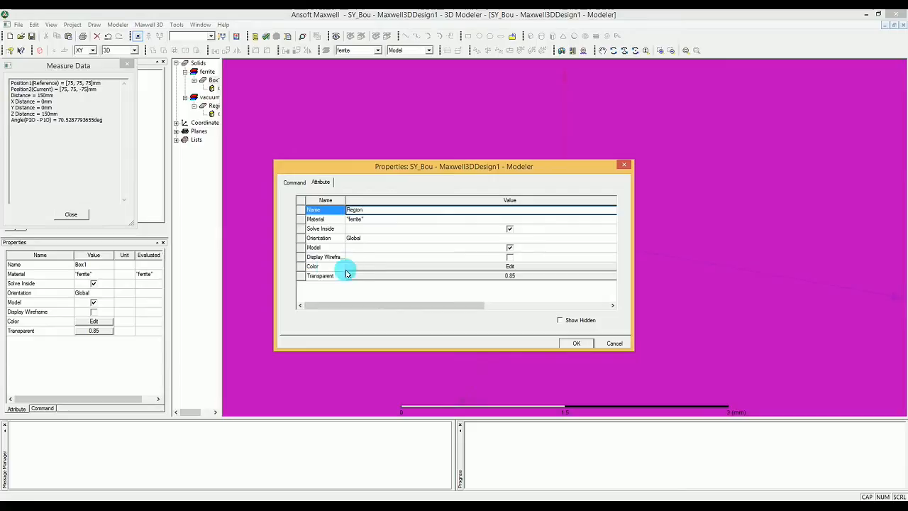
click(508, 256)
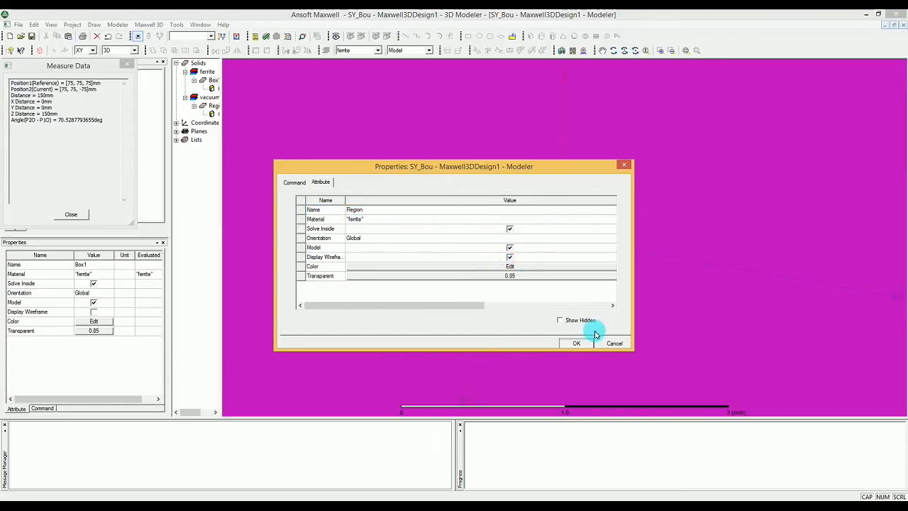
click(577, 348)
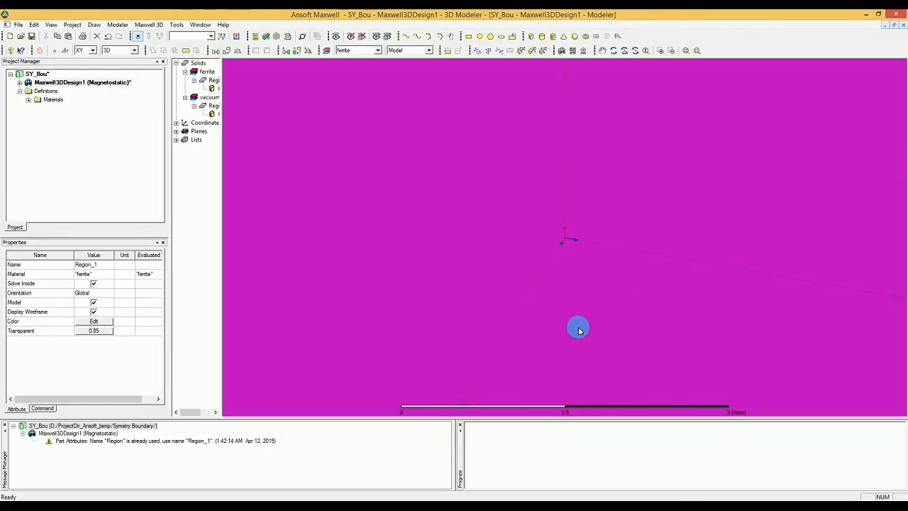
key(ctrl+d)
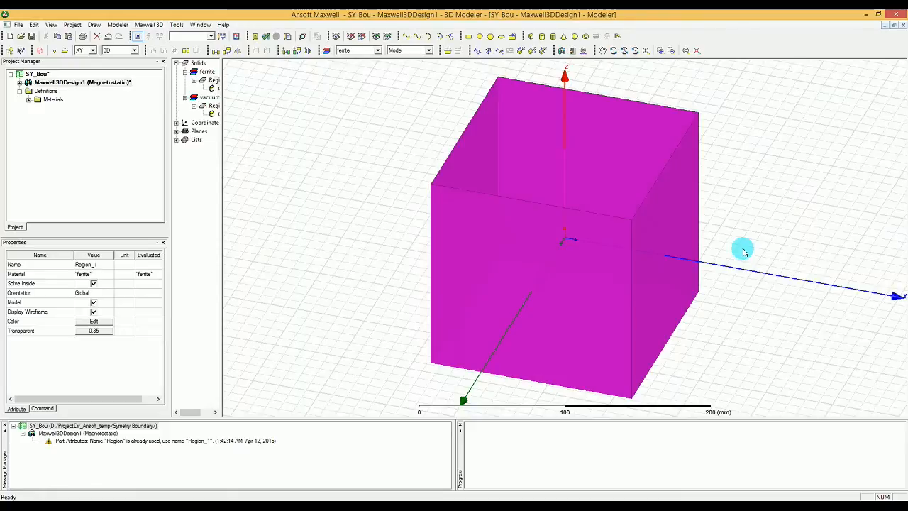
click(742, 247)
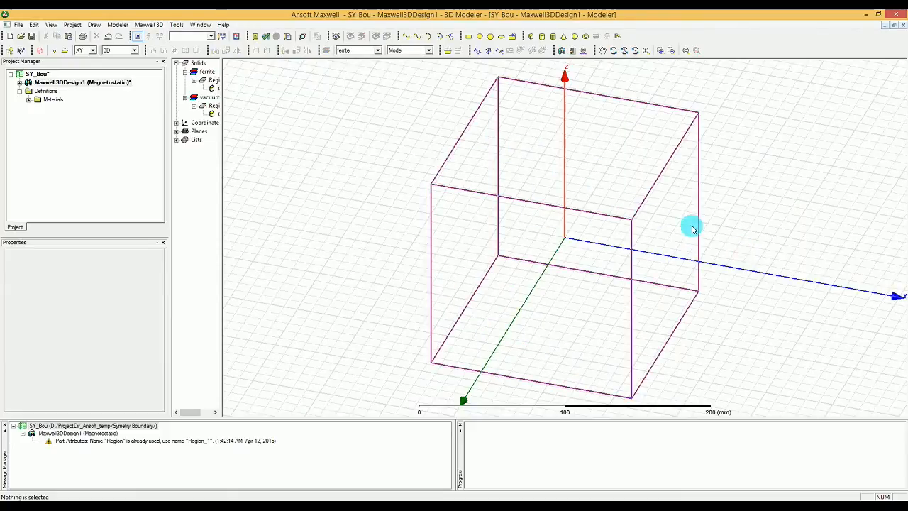
Hide the new ferrite box Region_1 through the active view visibility settings.
click(635, 50)
drag(679, 204, 786, 127)
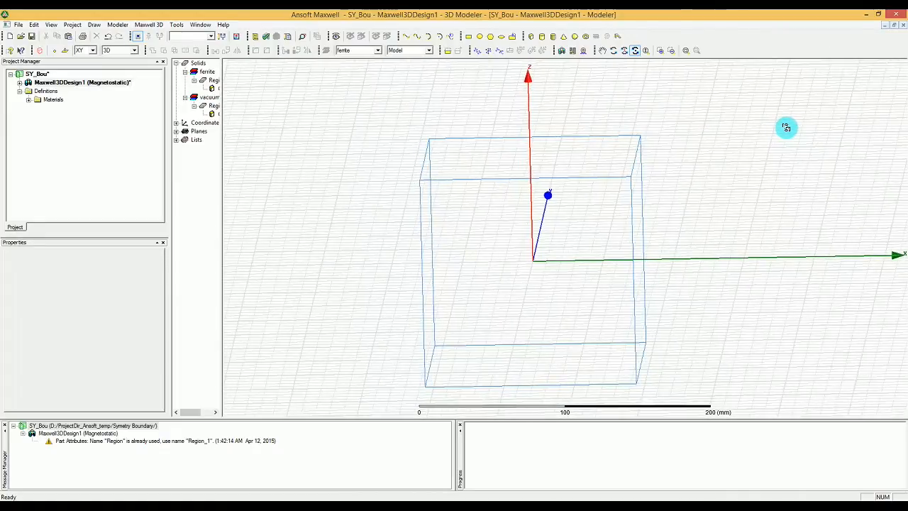
click(628, 143)
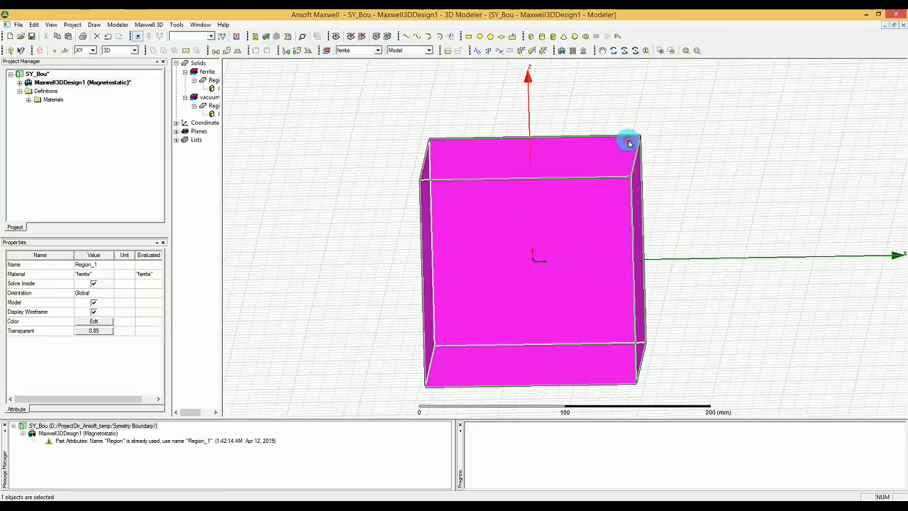
click(334, 36)
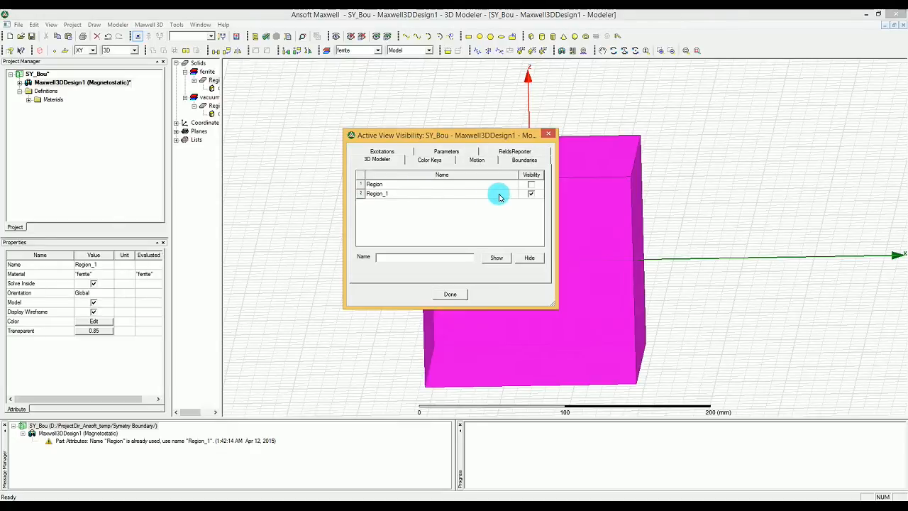
click(531, 193)
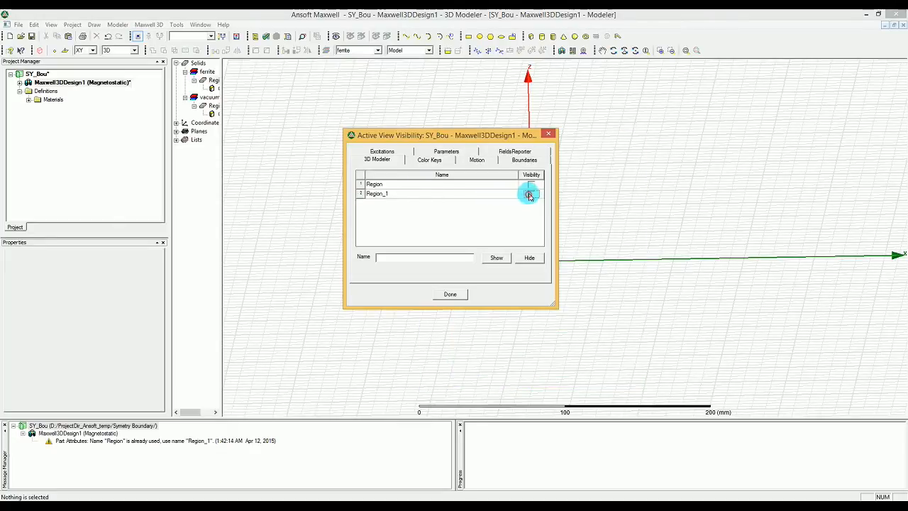
click(448, 294)
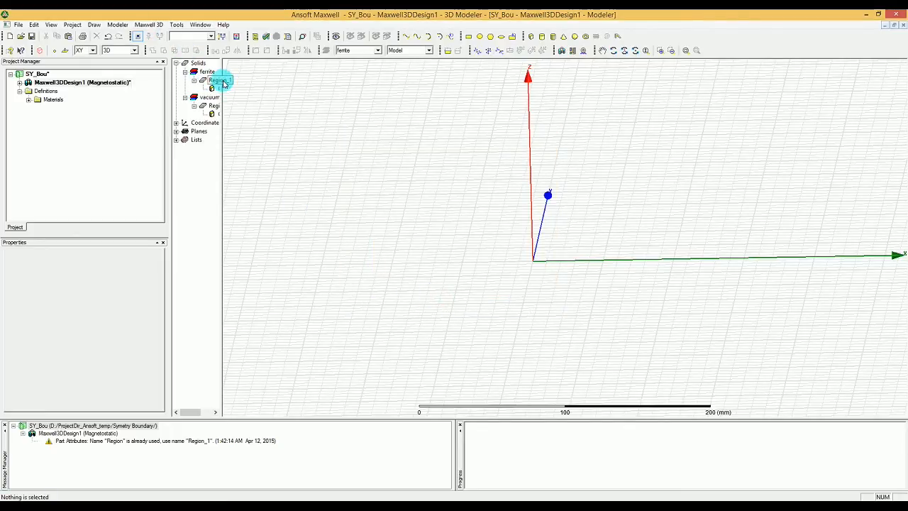
Widen the model tree and delete the old vacuum object Region.
drag(223, 84, 309, 79)
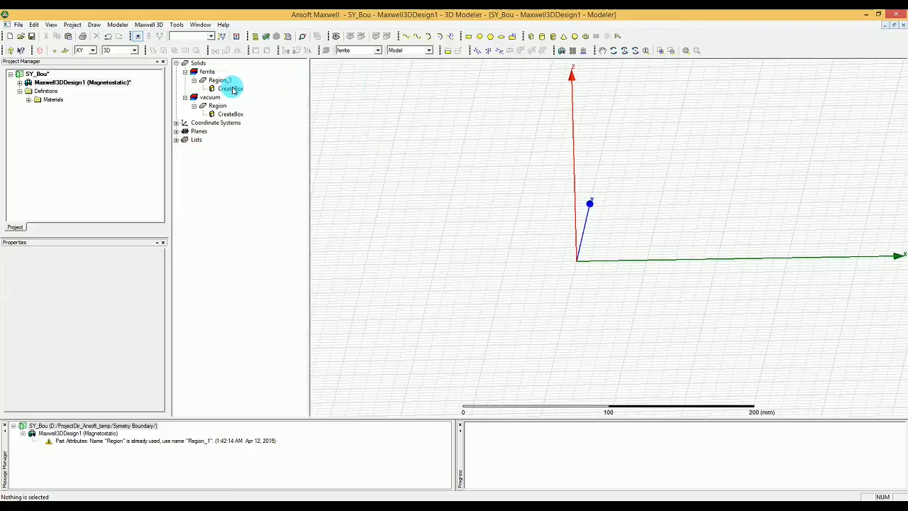
click(218, 105)
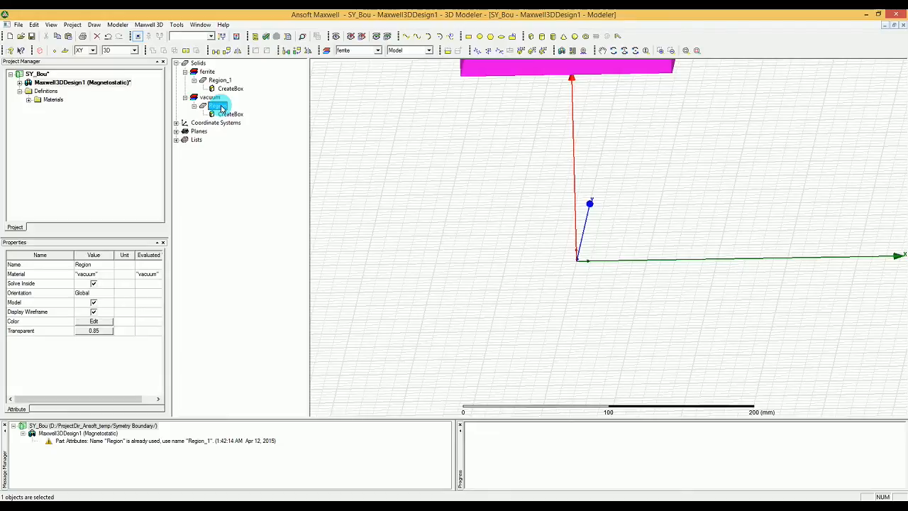
key(Delete)
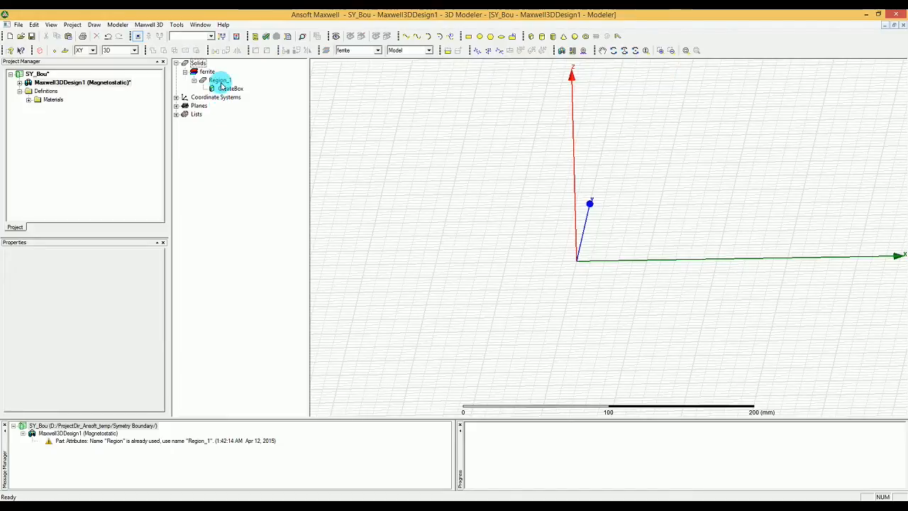
Rename the remaining ferrite box to Region and confirm its attributes.
click(220, 81)
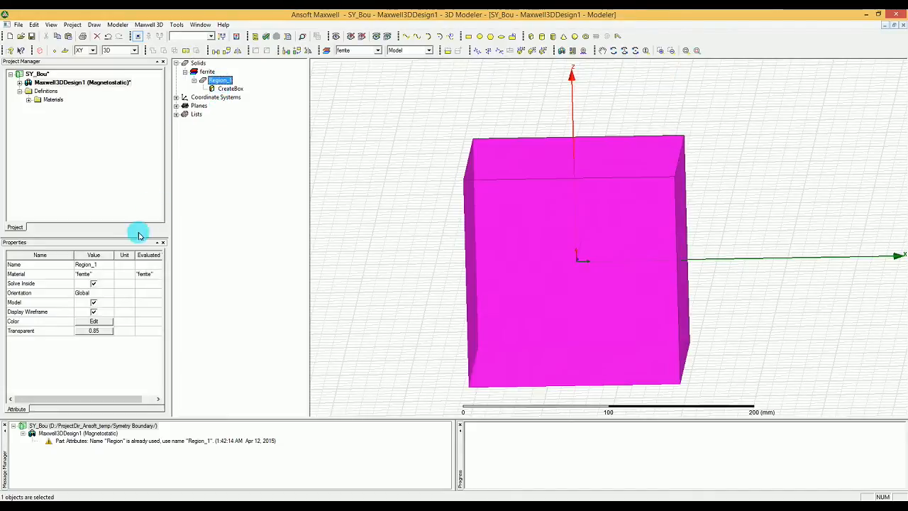
click(105, 264)
click(108, 263)
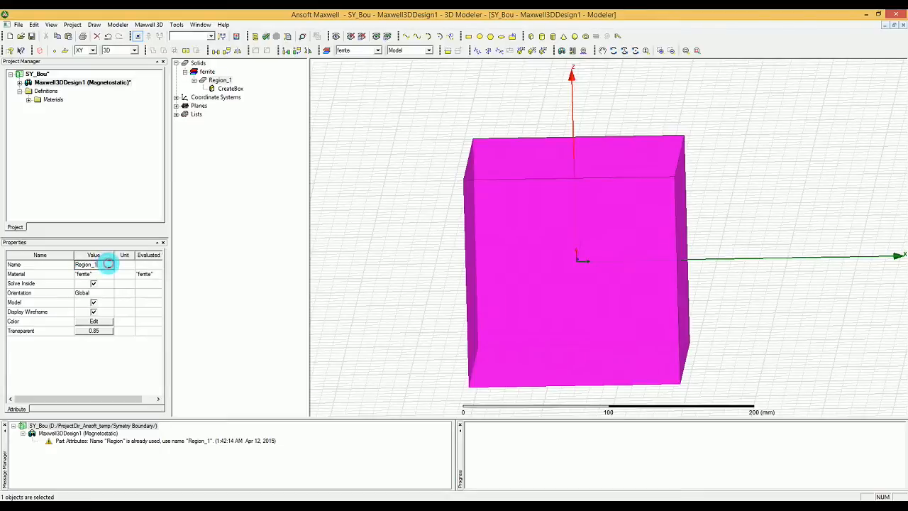
text(n)
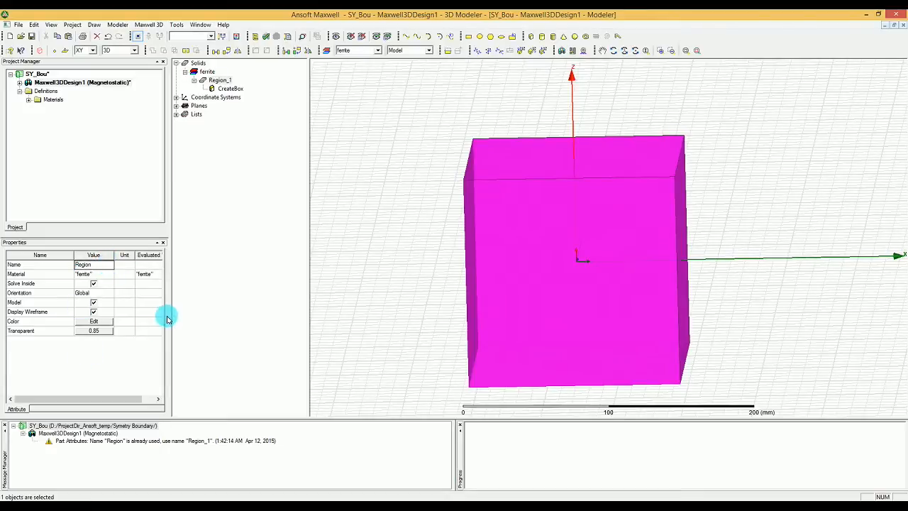
double_click(235, 238)
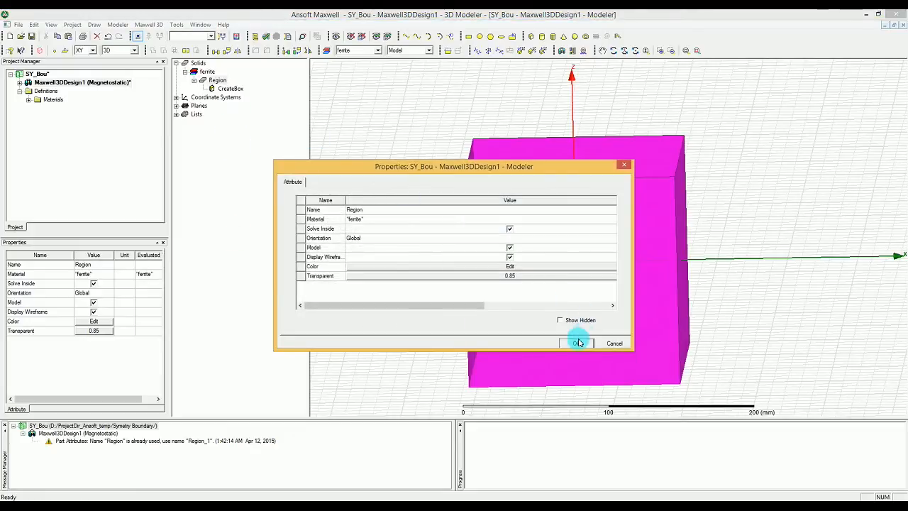
click(578, 343)
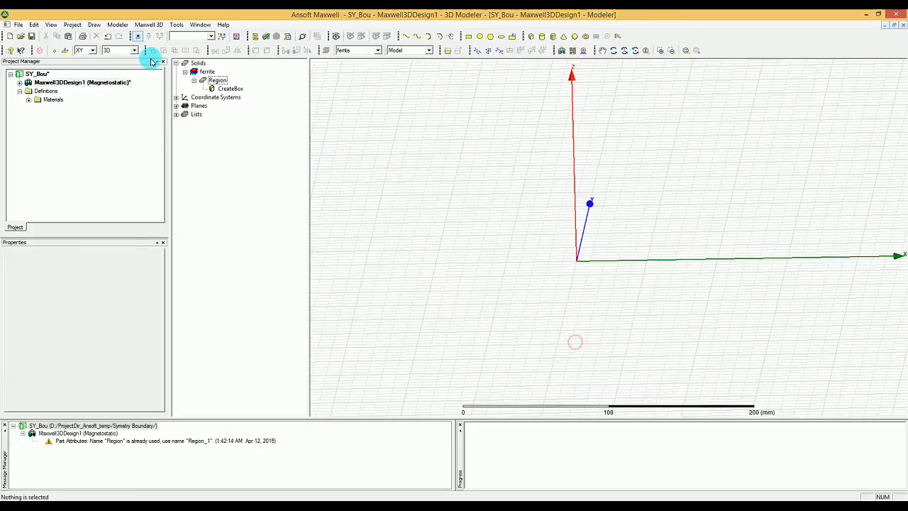
Assign the vacuum material from the material library to the Region box.
click(214, 79)
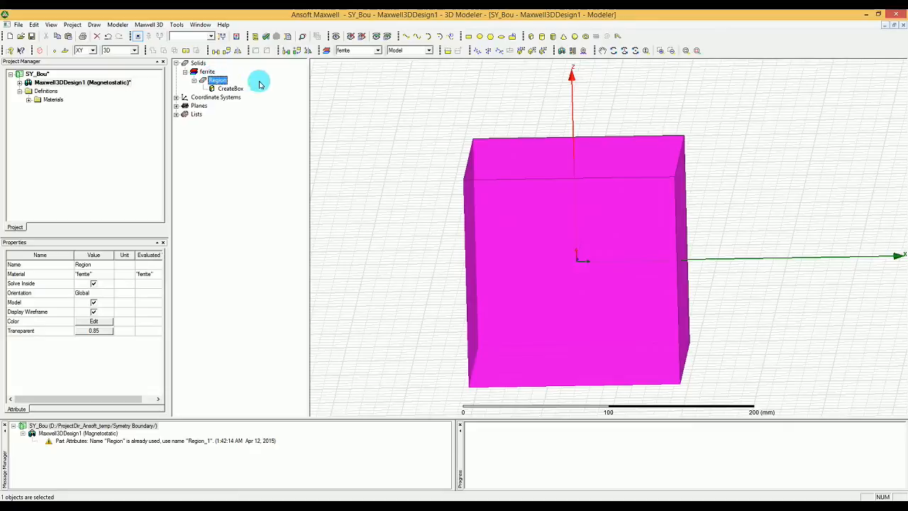
right_click(223, 80)
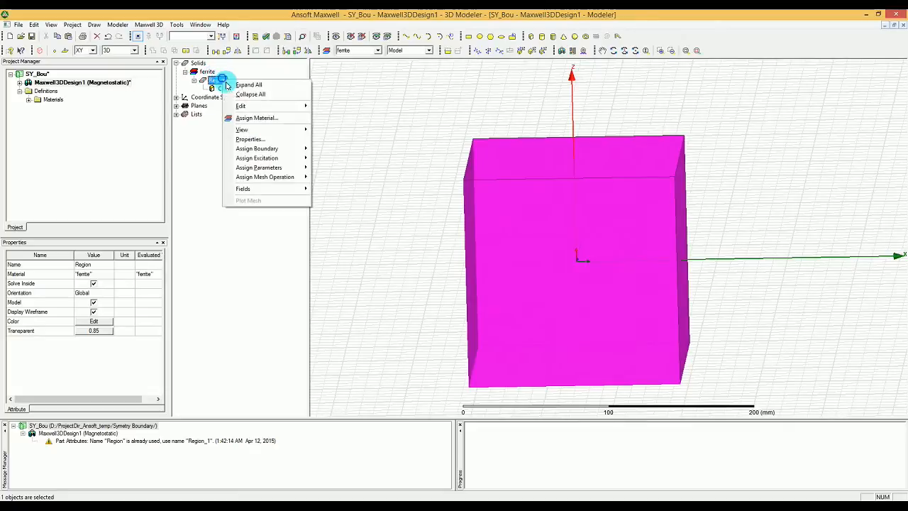
click(253, 120)
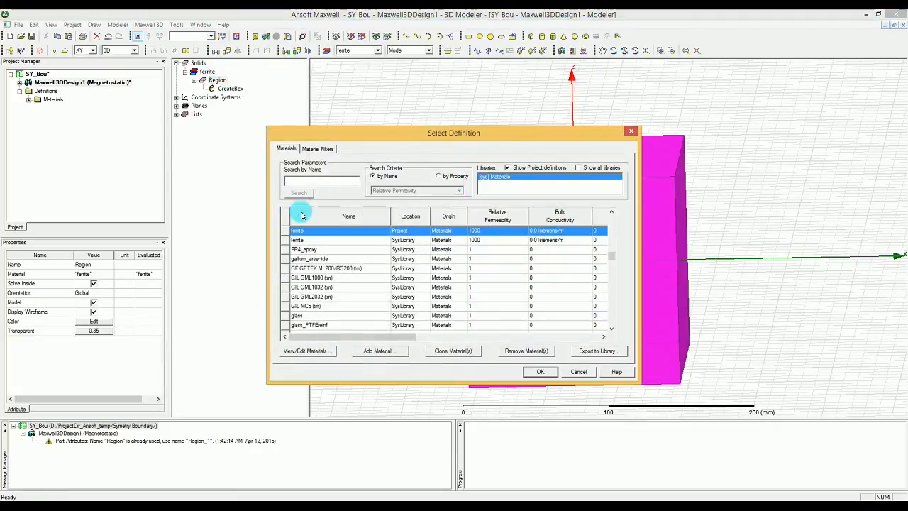
text(vac)
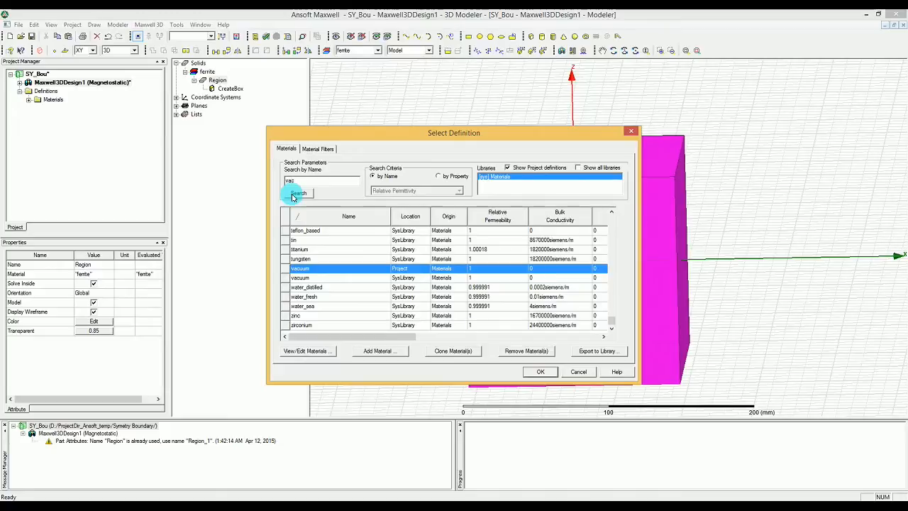
click(537, 370)
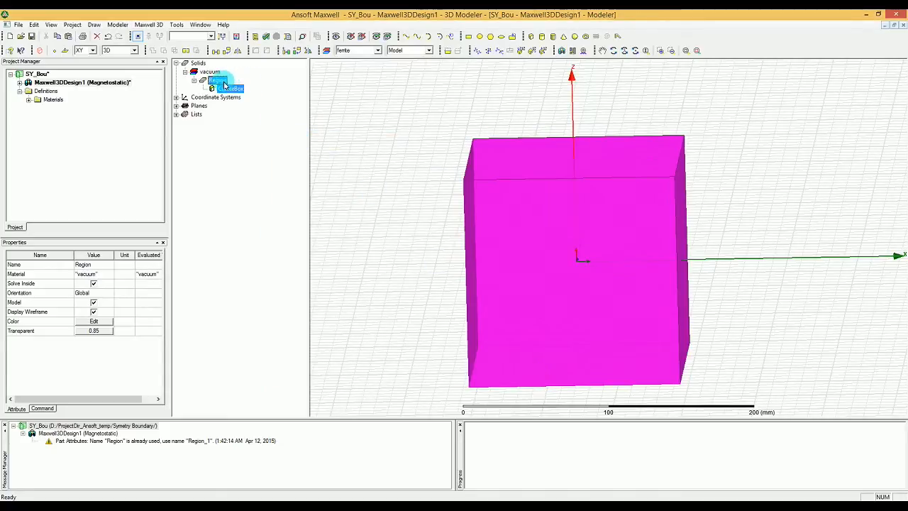
Collapse the vacuum group in the model tree and hide the Region box in the view.
click(186, 73)
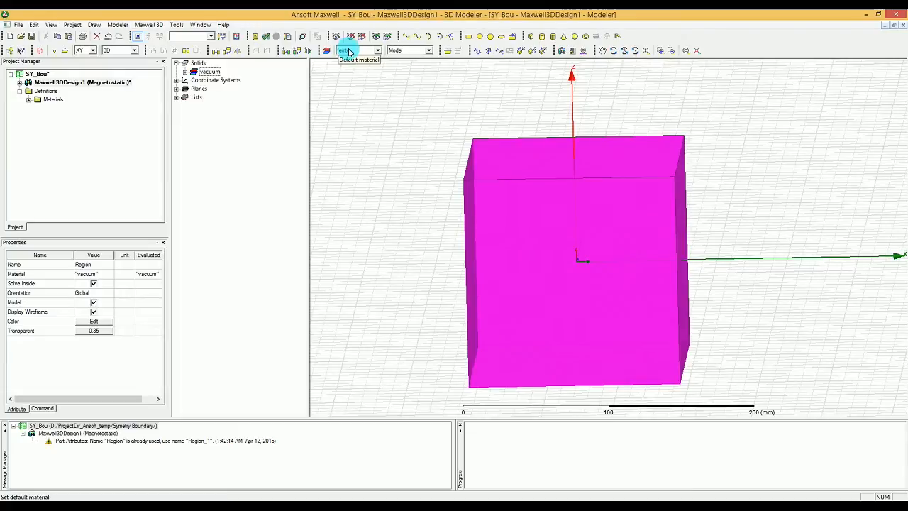
key(Delete)
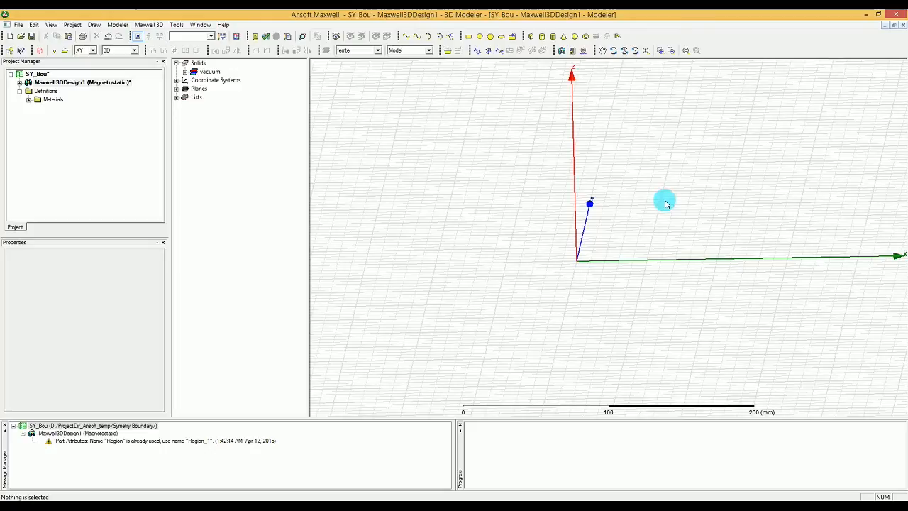
key(ctrl+d)
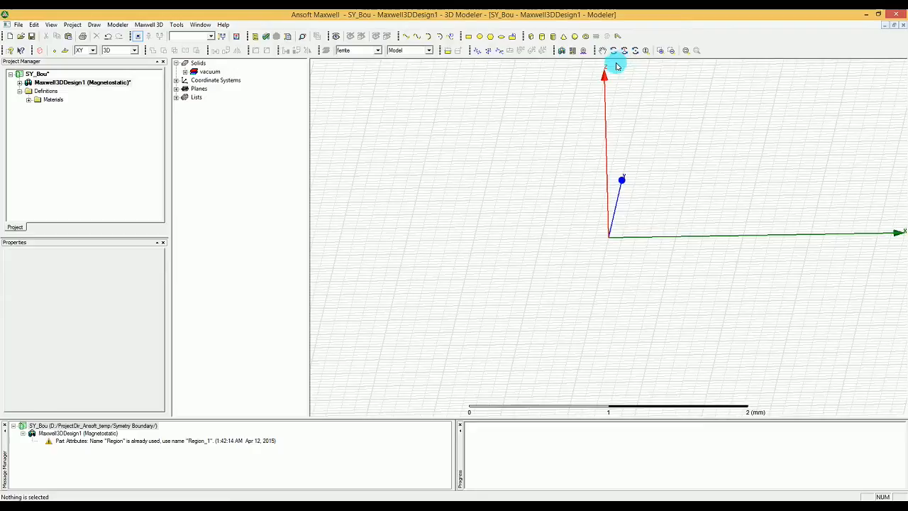
Set the drawing plane to YZ and orient the view to face that plane.
click(81, 50)
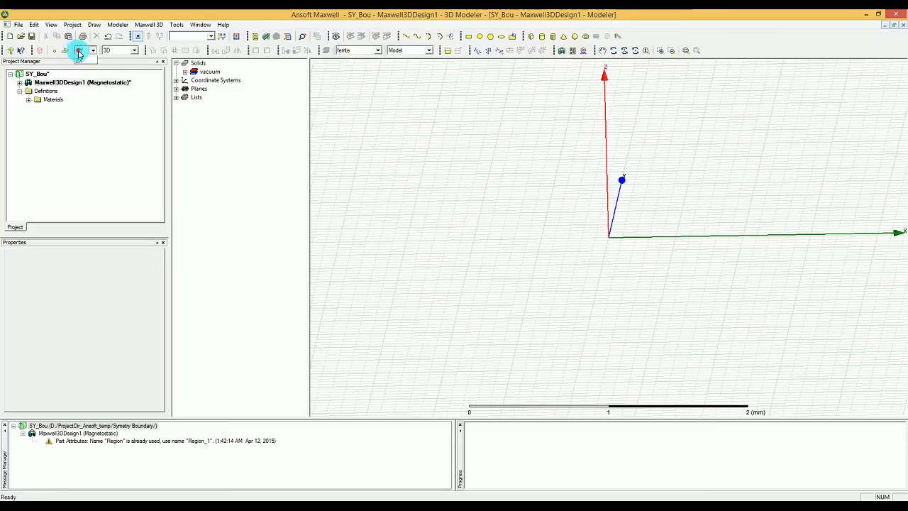
click(80, 65)
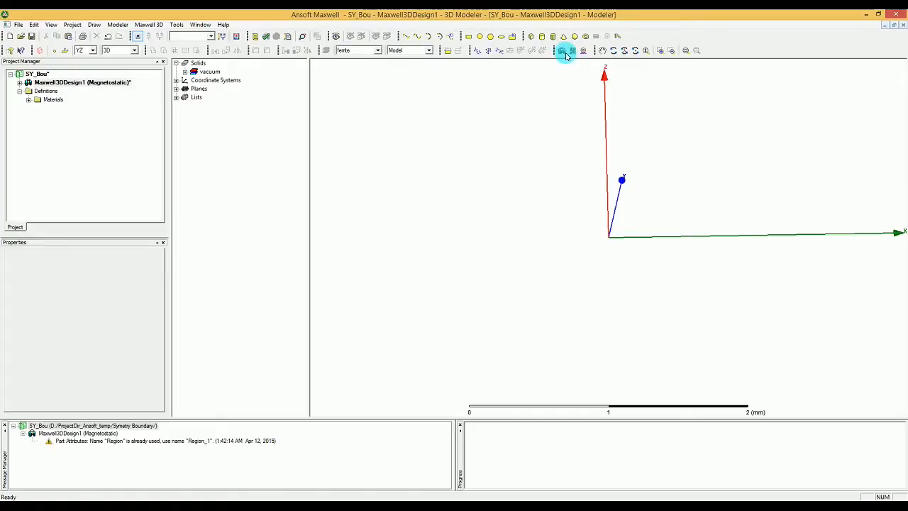
click(634, 51)
drag(632, 119, 515, 127)
drag(841, 125, 703, 385)
drag(553, 248, 522, 264)
drag(902, 209, 899, 191)
drag(621, 258, 619, 259)
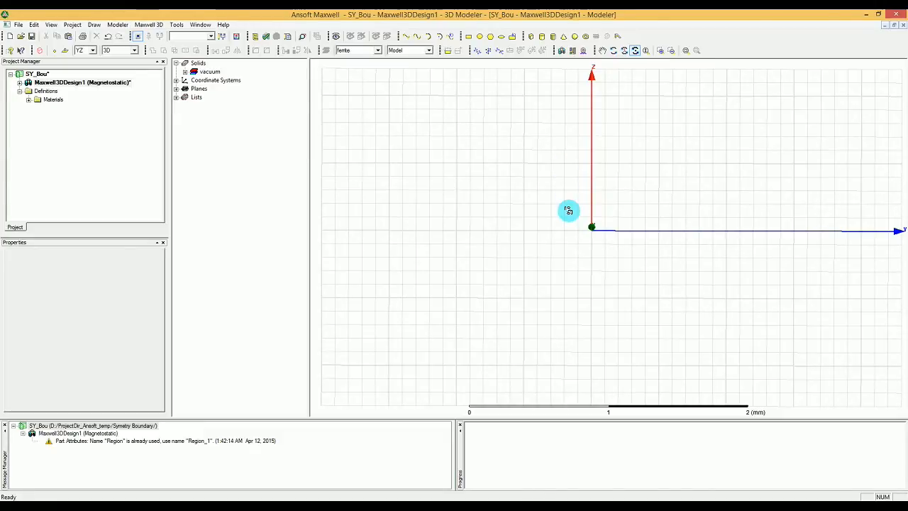
Start a rectangle on the YZ plane with its first corner at X 5, Y -25, Z -20 mm.
click(93, 25)
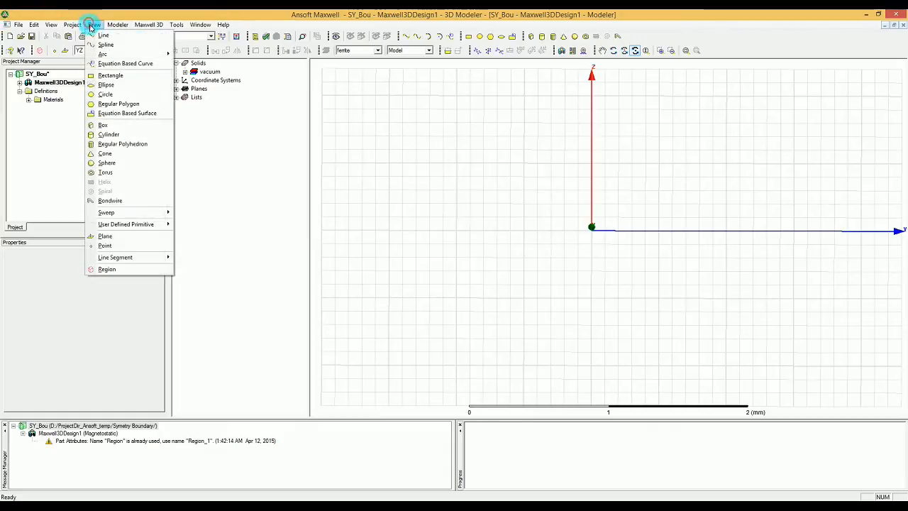
click(114, 76)
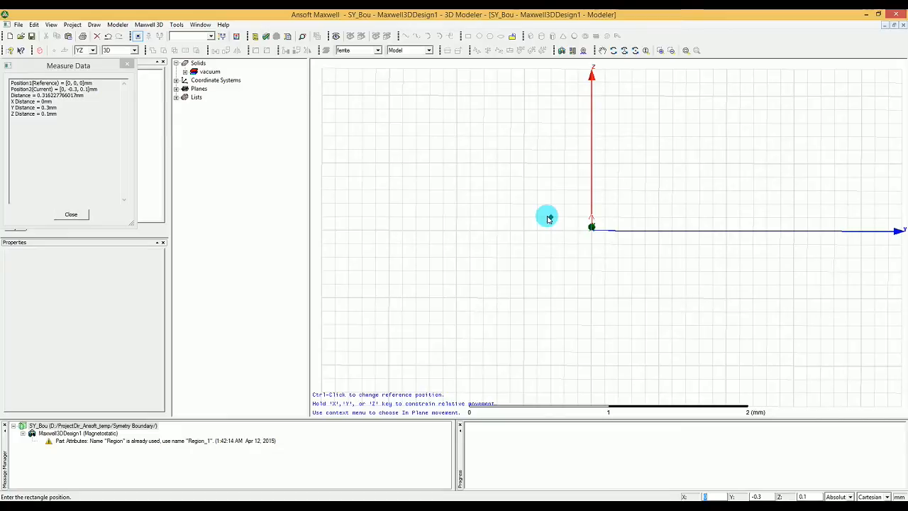
text(5)
key(Tab)
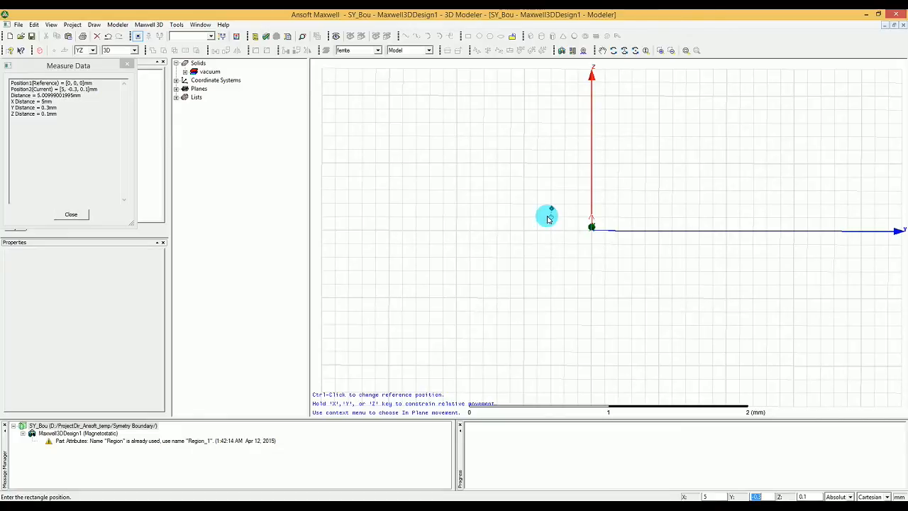
text(-25)
key(Tab)
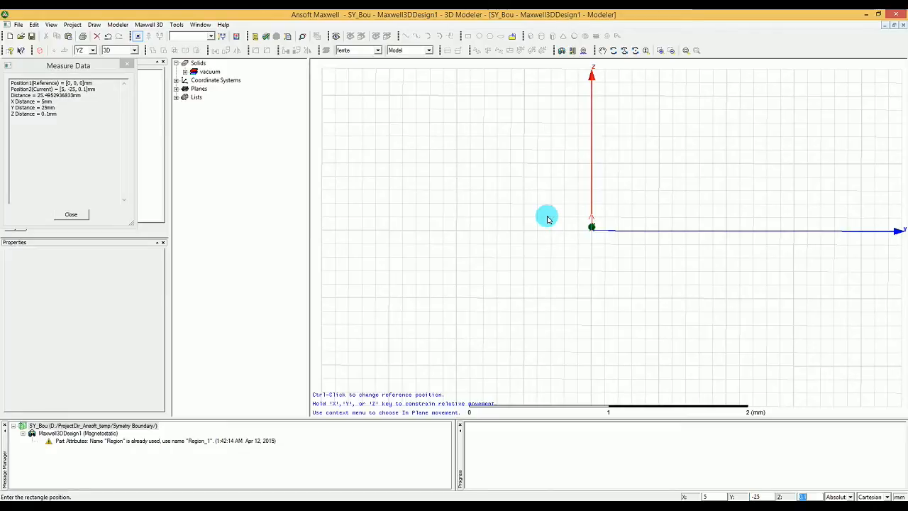
text(-20)
key(Return)
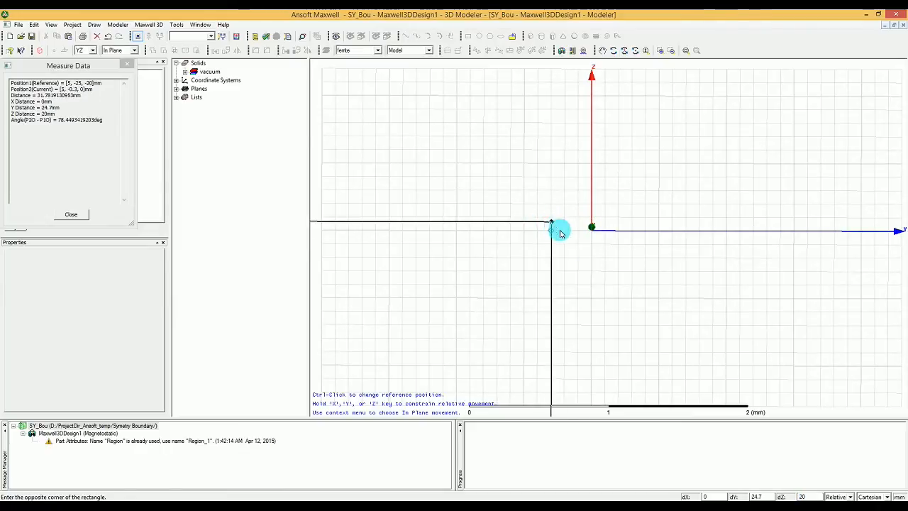
Complete the rectangle with its opposite corner at relative offset dX 0, dY 50, dZ 40 mm.
key(Tab)
text(0)
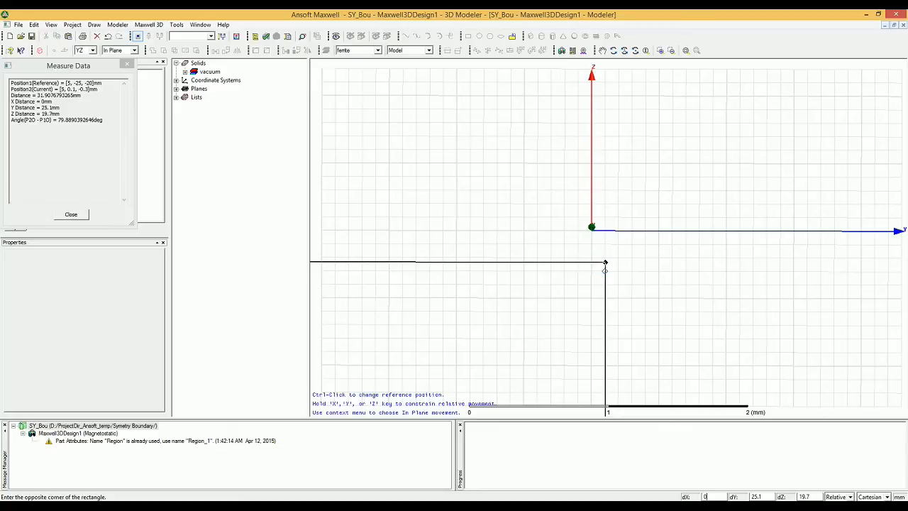
key(Tab)
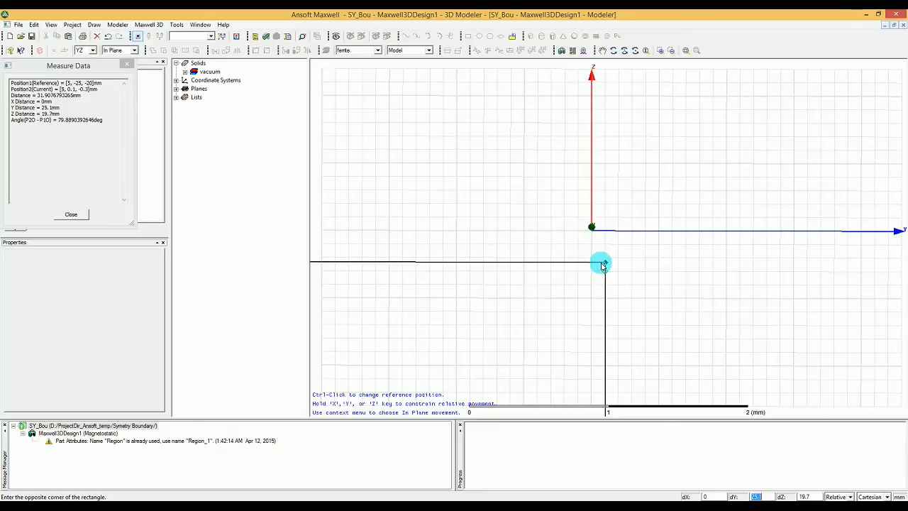
text(50)
key(Tab)
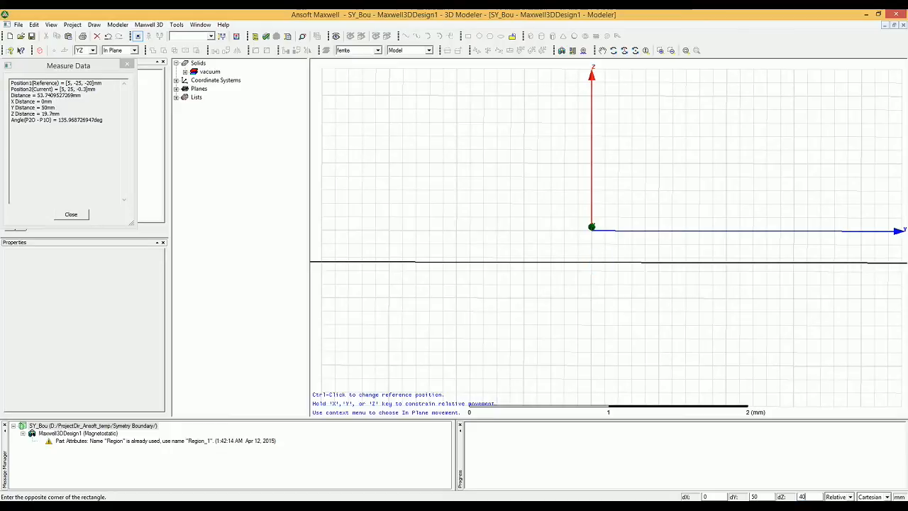
click(601, 265)
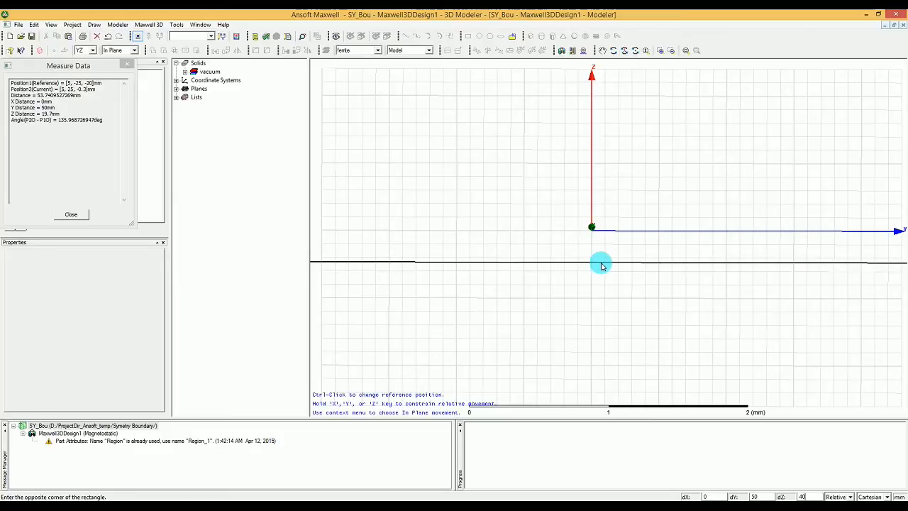
click(601, 266)
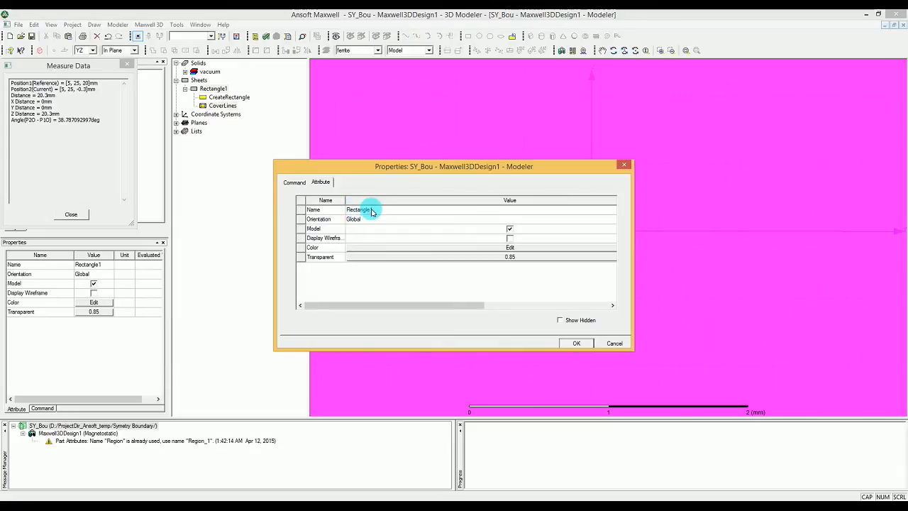
Give the new rectangle a custom grey-blue colour of red 111, green 151, blue 166.
click(406, 246)
drag(487, 227, 502, 264)
click(499, 322)
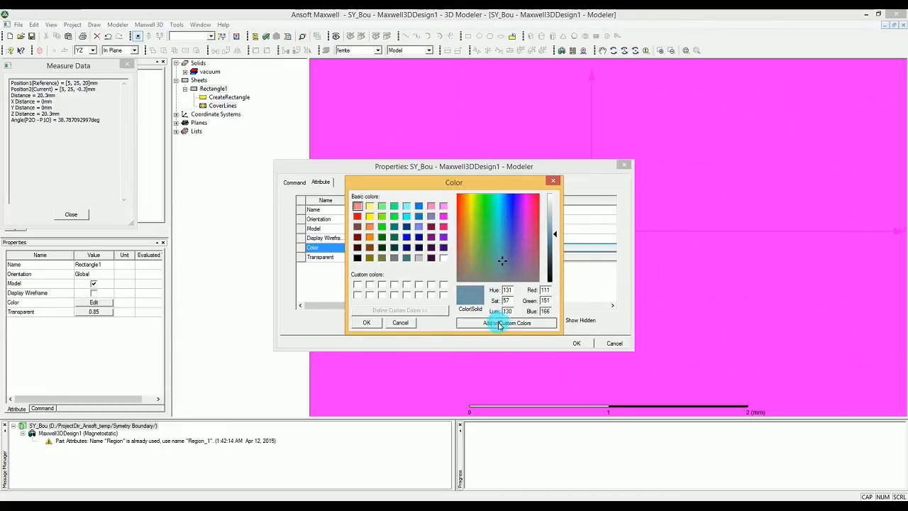
click(366, 322)
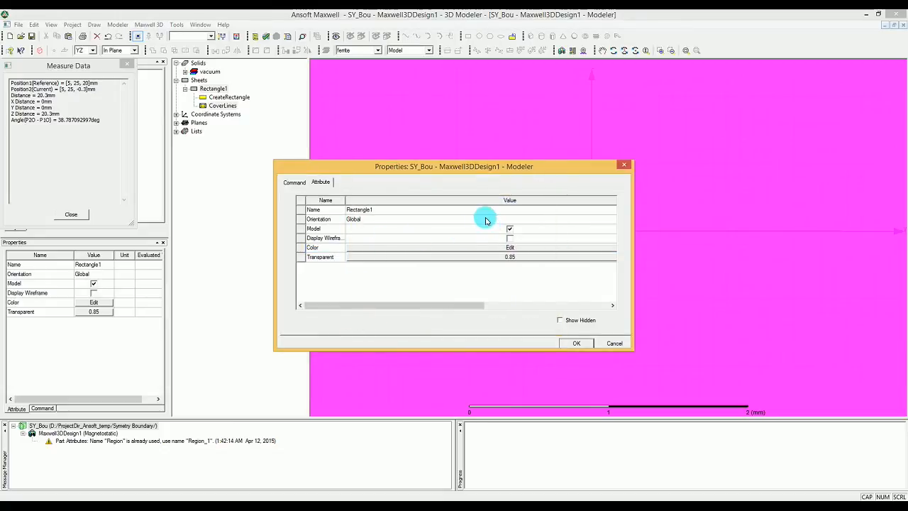
Rename the rectangle as Core and confirm its attributes.
click(482, 210)
click(481, 211)
drag(478, 210, 320, 210)
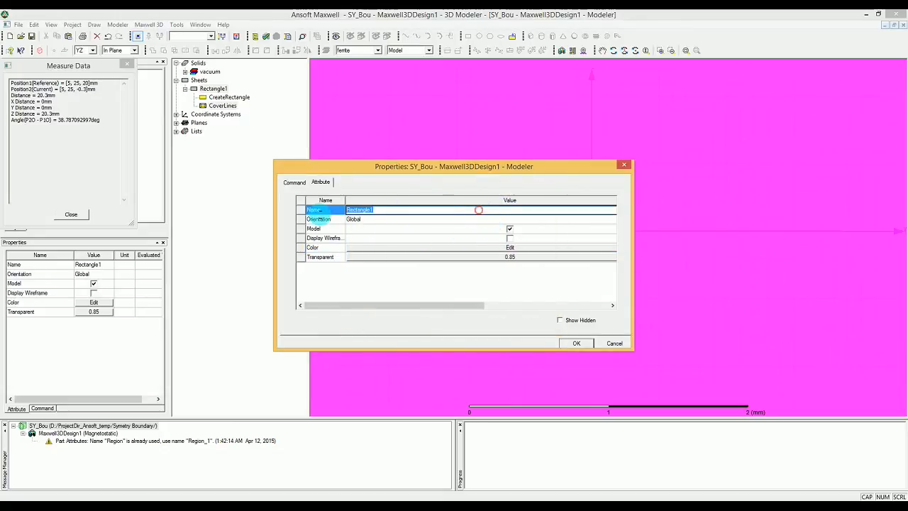
text(Core)
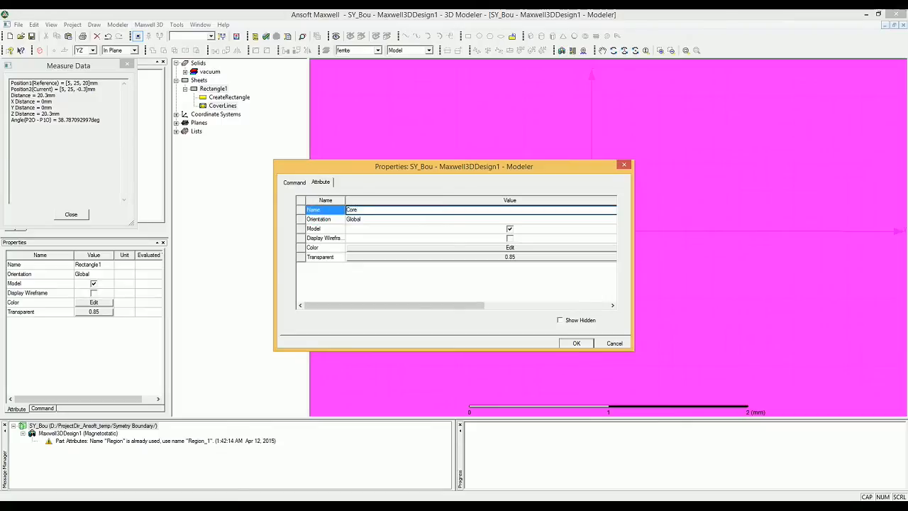
click(571, 343)
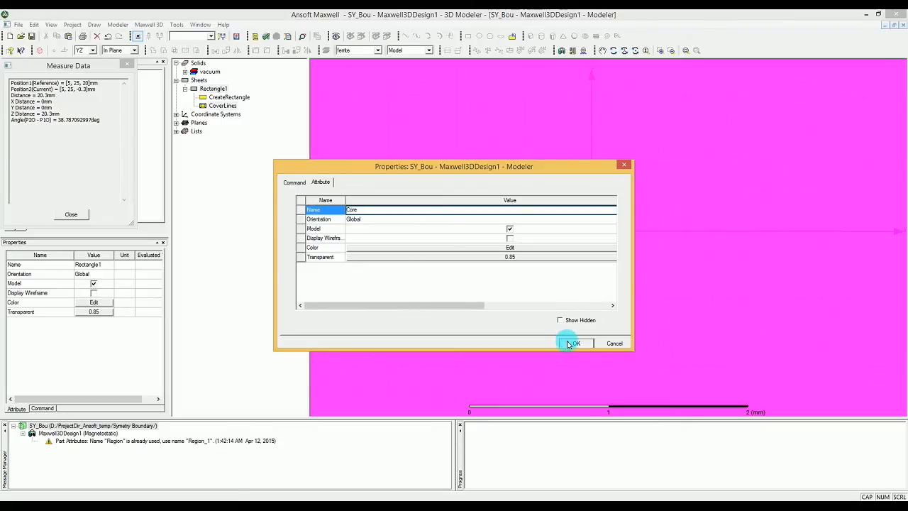
click(571, 344)
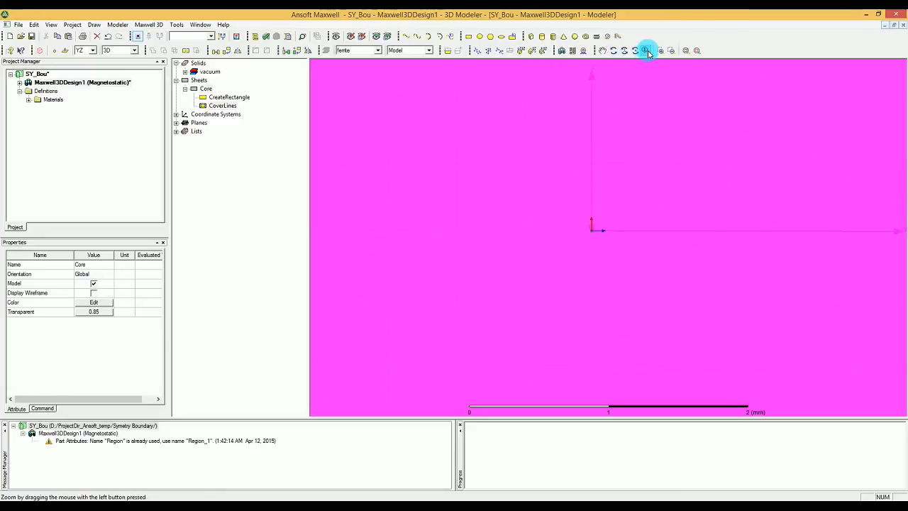
Start a second rectangle inside the Core sheet with its first corner at X 5, Y -15, Z 10 mm.
click(670, 50)
drag(536, 165, 670, 282)
drag(529, 147, 721, 291)
drag(519, 121, 720, 289)
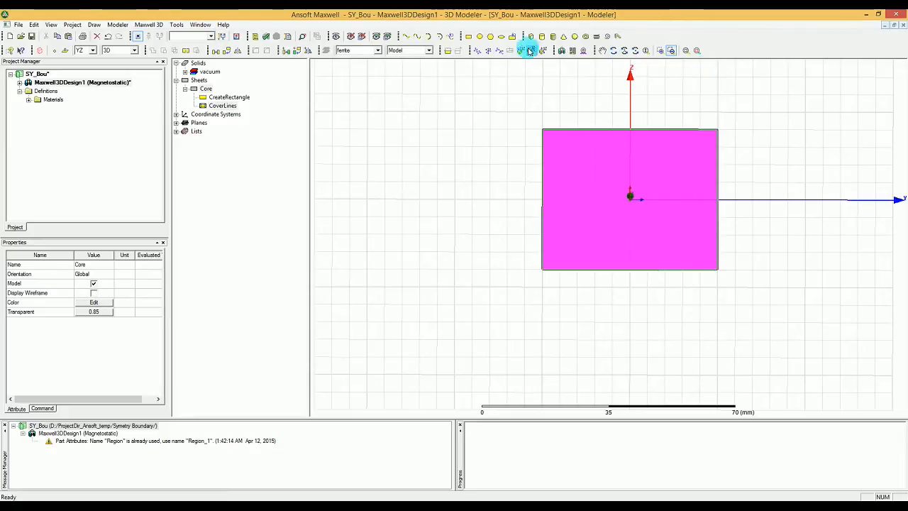
click(468, 36)
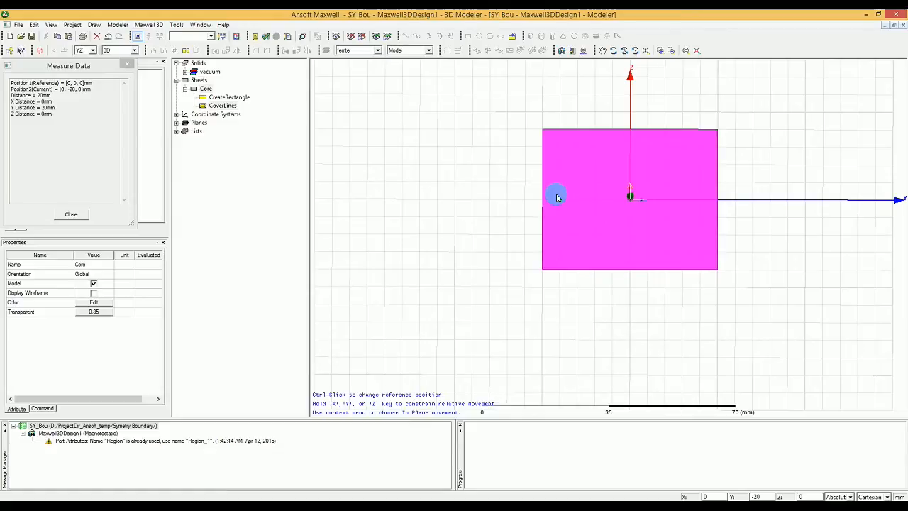
key(Tab)
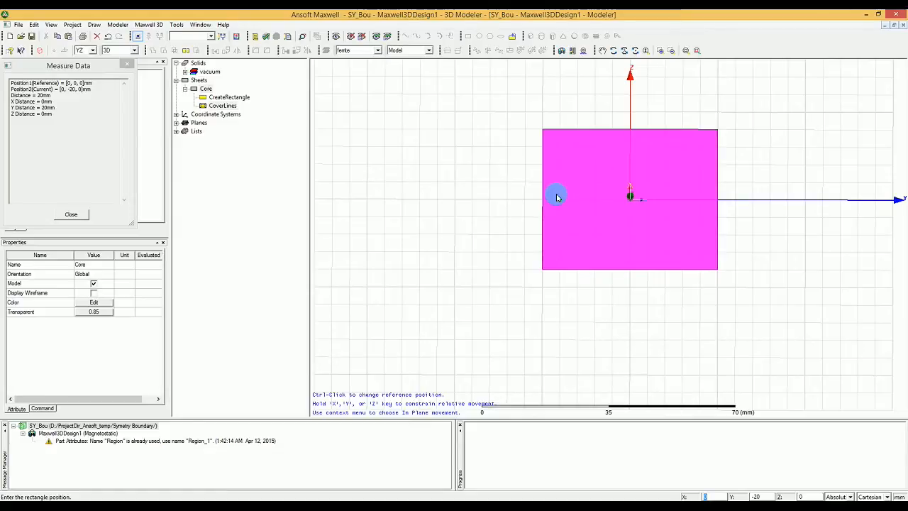
text(5)
key(Tab)
text(-15)
key(Tab)
text(10)
key(Return)
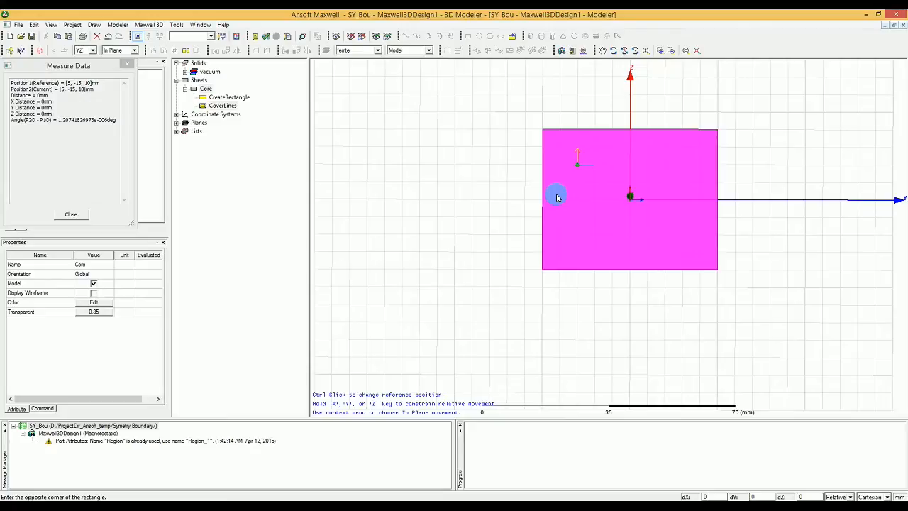
Complete the inner rectangle with its opposite corner at relative offset dX 0, dY 10, dZ -20 mm.
key(Tab)
key(Tab)
text(-20)
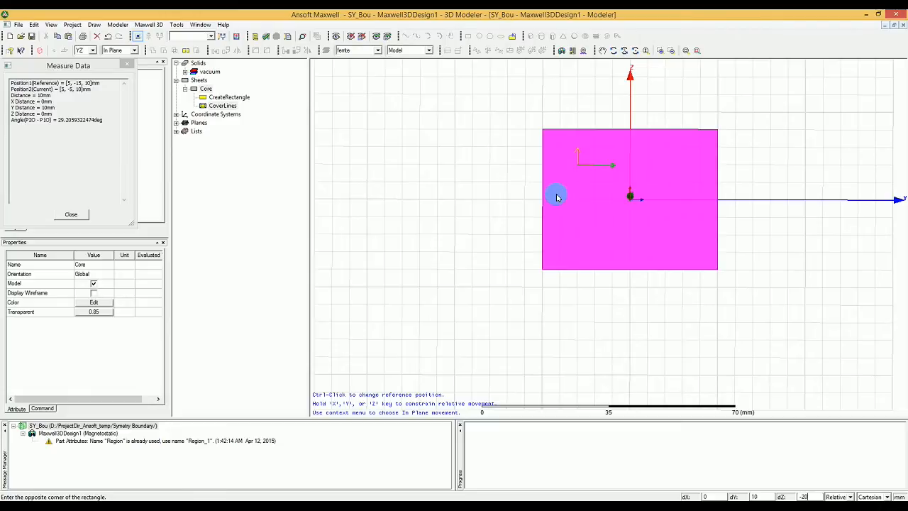
key(Return)
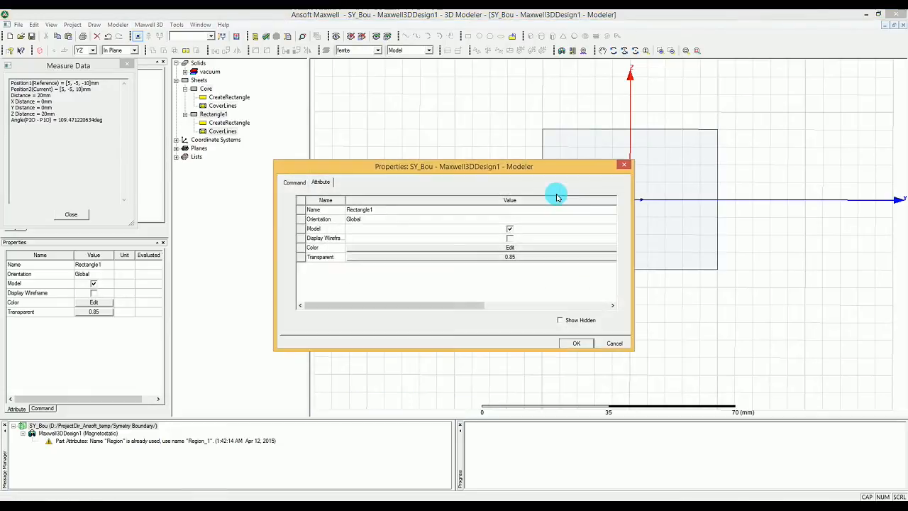
Rename the inner rectangle as hole, confirm its attributes and clear the selection.
click(391, 211)
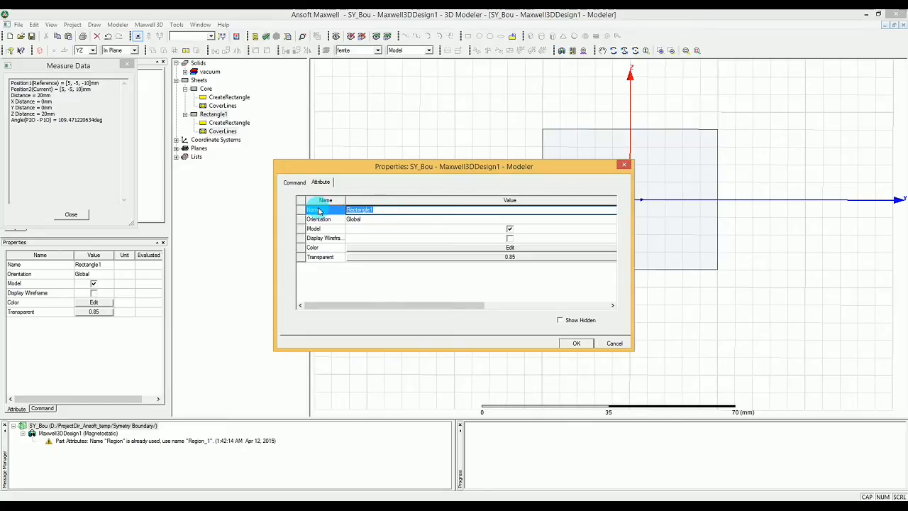
text(hole)
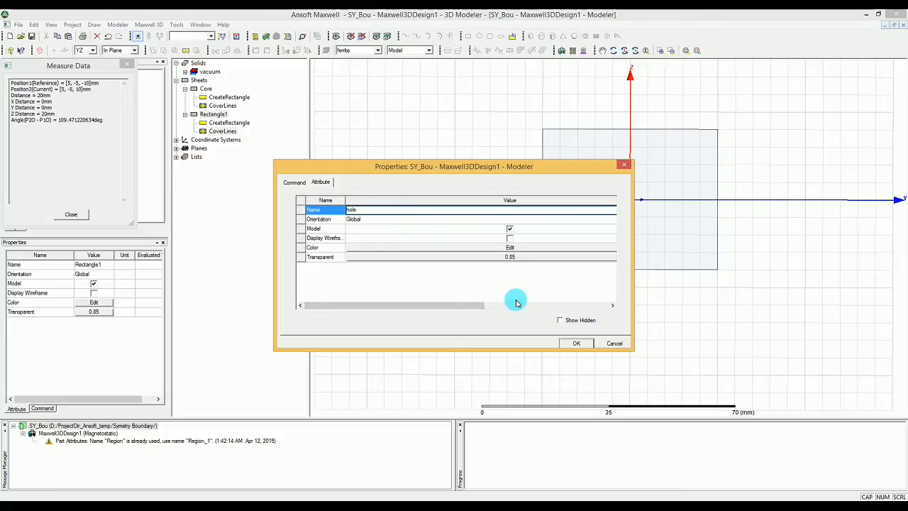
click(576, 344)
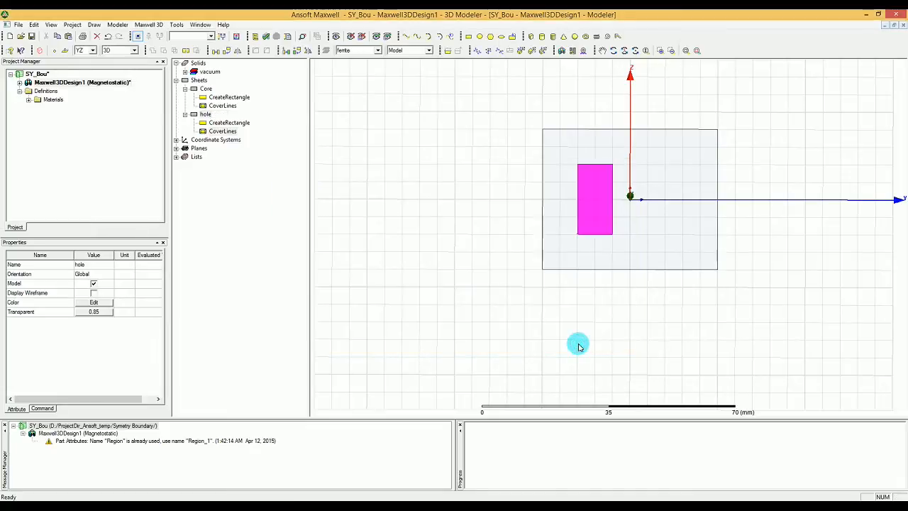
click(578, 345)
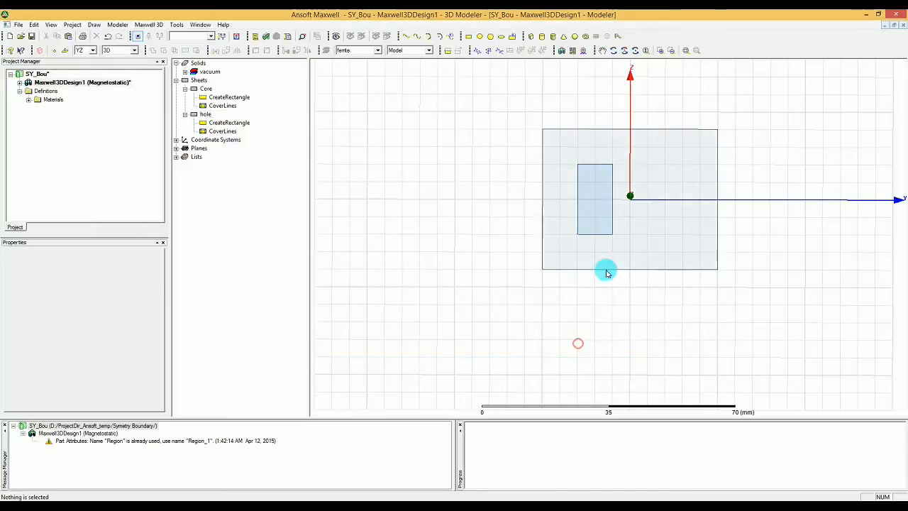
Duplicate the hole sheet by mirroring it about a plane anchored at X 0, Y 0, Z 0 mm with normal vector dX 0, dY 1, dZ 0.
click(608, 210)
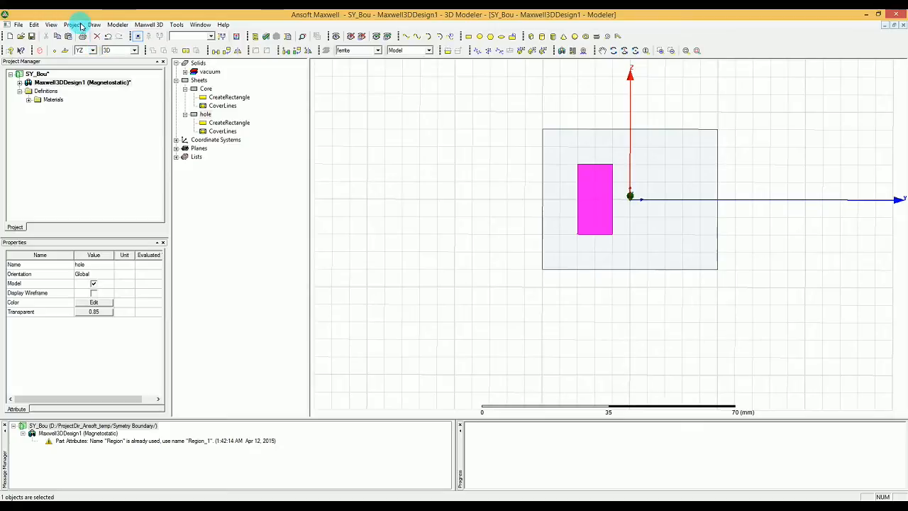
click(34, 25)
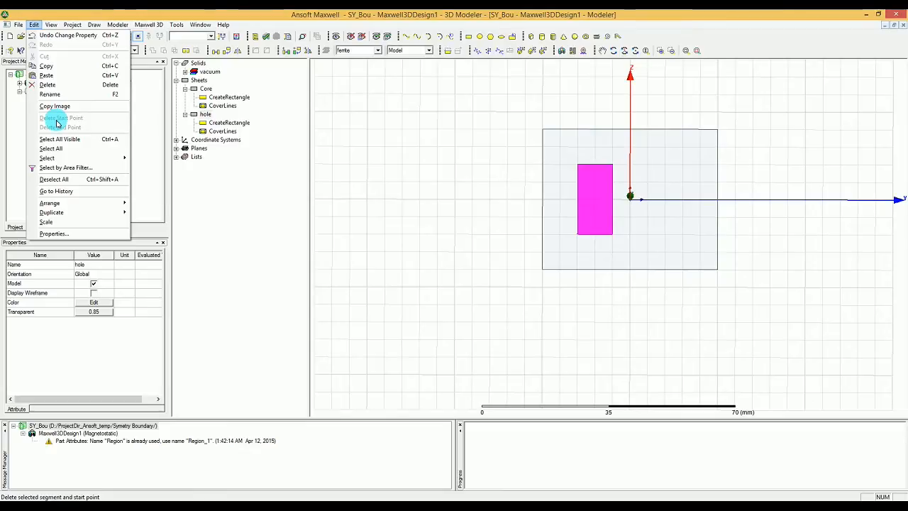
mouse_move(70, 204)
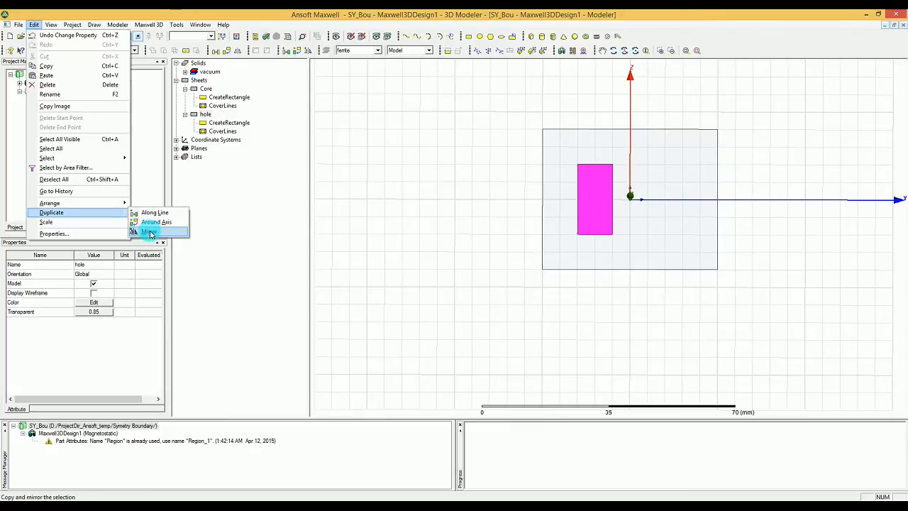
click(148, 232)
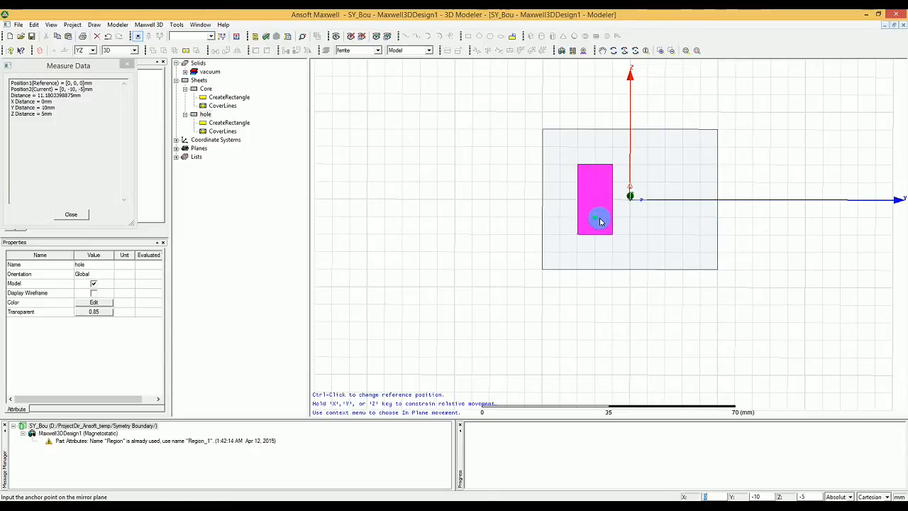
text(0)
key(Tab)
text(0)
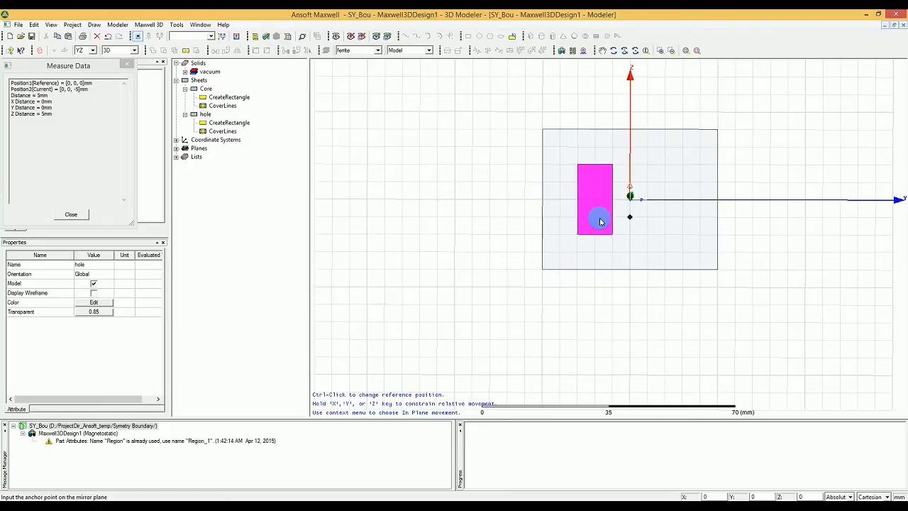
key(Return)
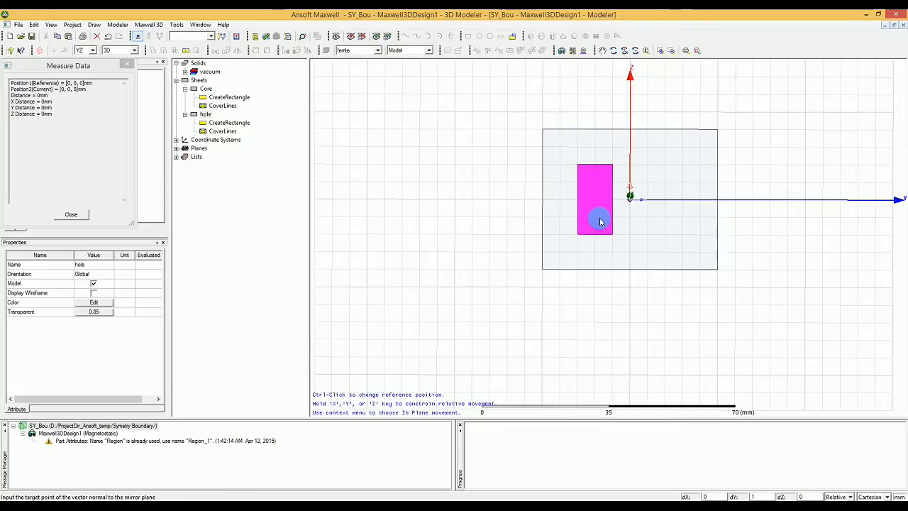
click(599, 222)
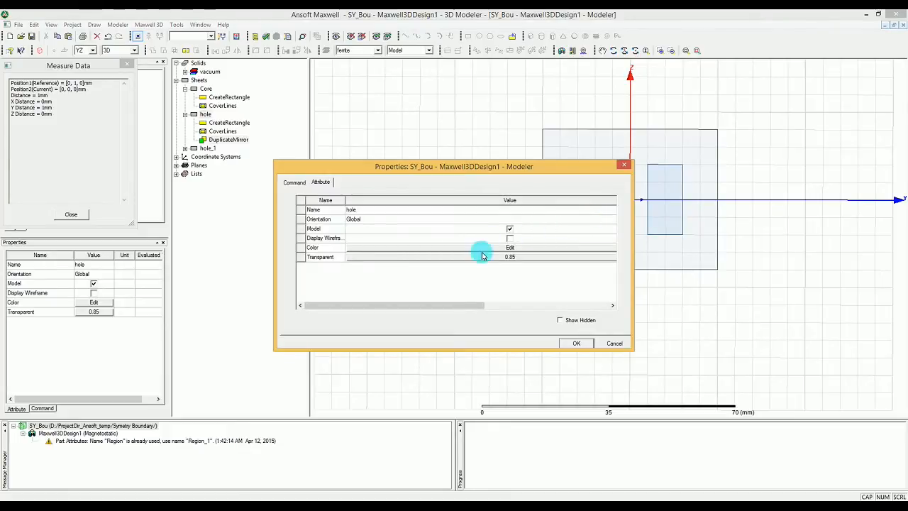
click(575, 343)
click(575, 342)
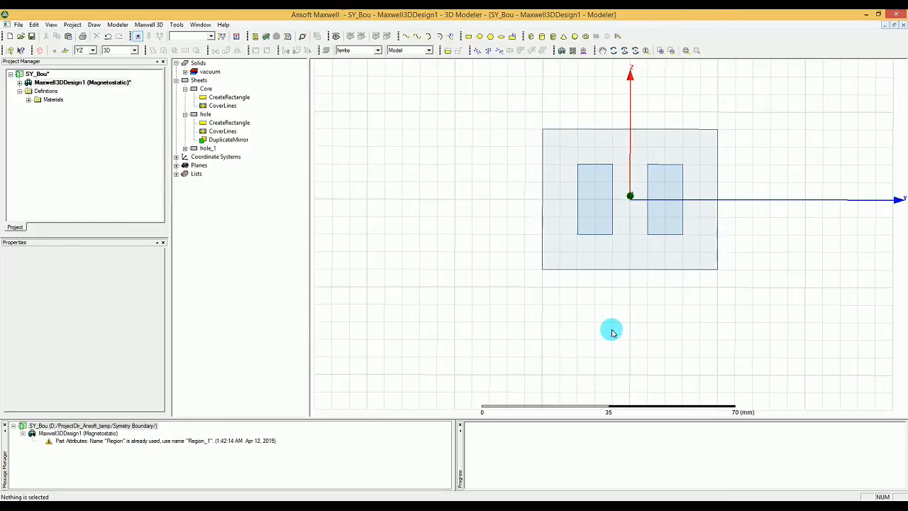
Clear the selection and collapse the operation histories of the hole and Core sheets in the model tree.
click(664, 219)
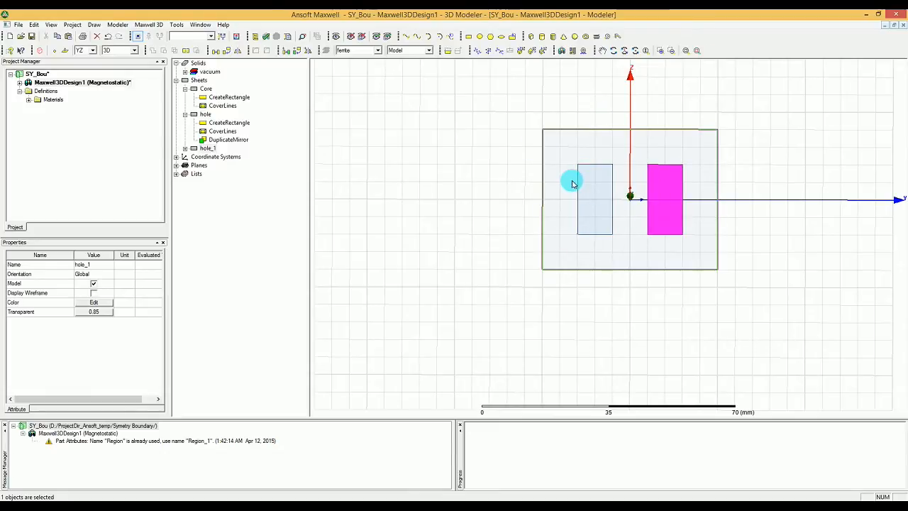
click(499, 233)
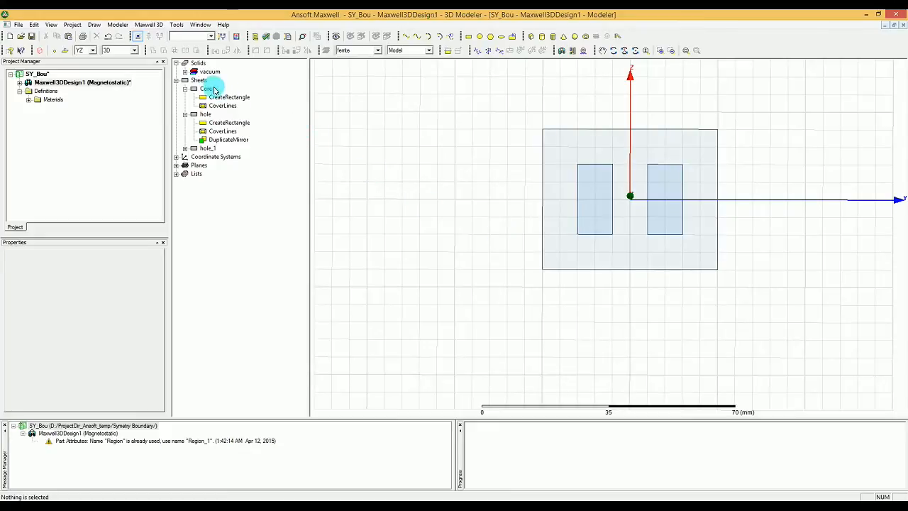
click(185, 114)
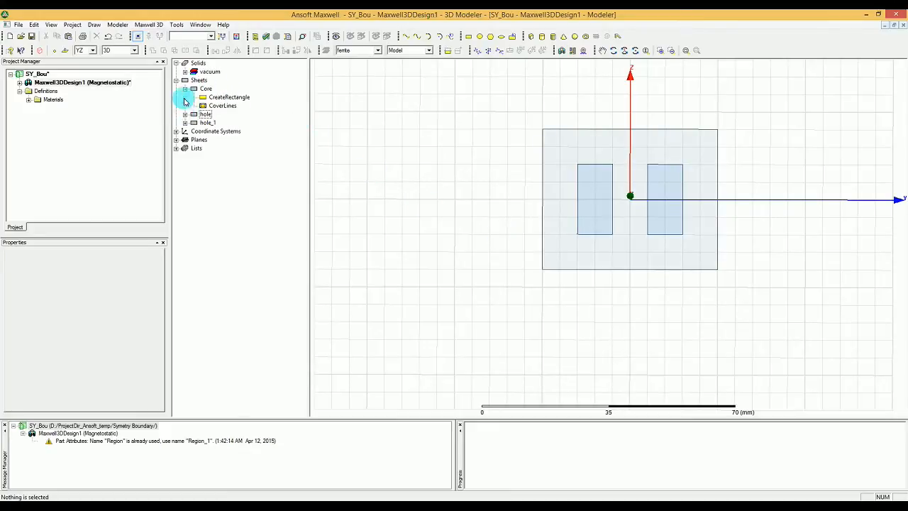
click(185, 88)
click(205, 87)
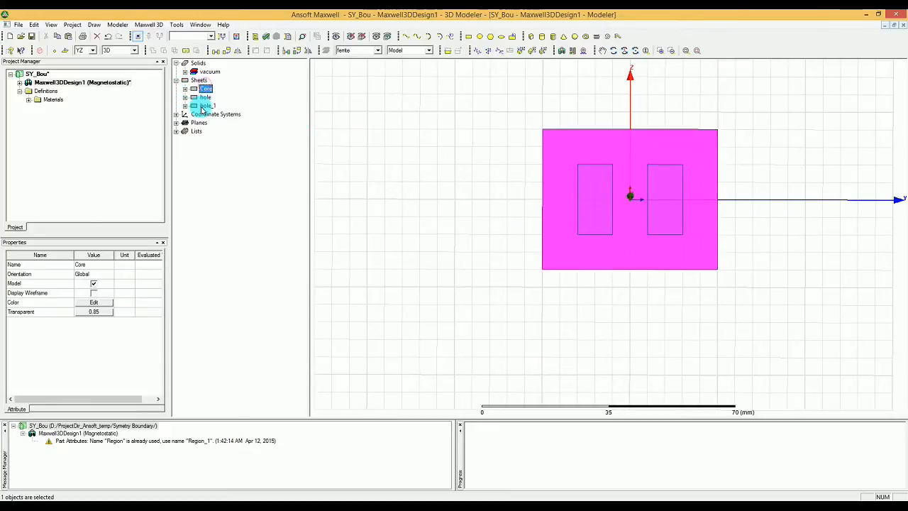
shift+click(202, 106)
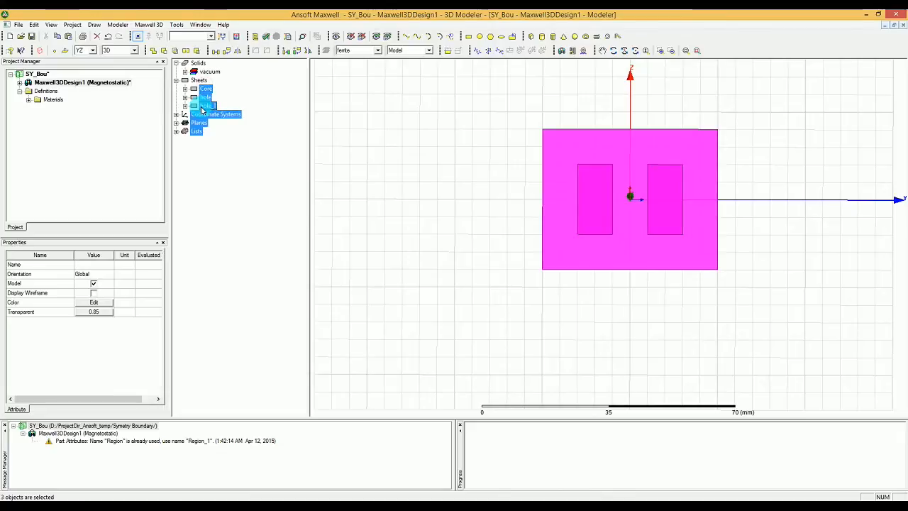
click(250, 76)
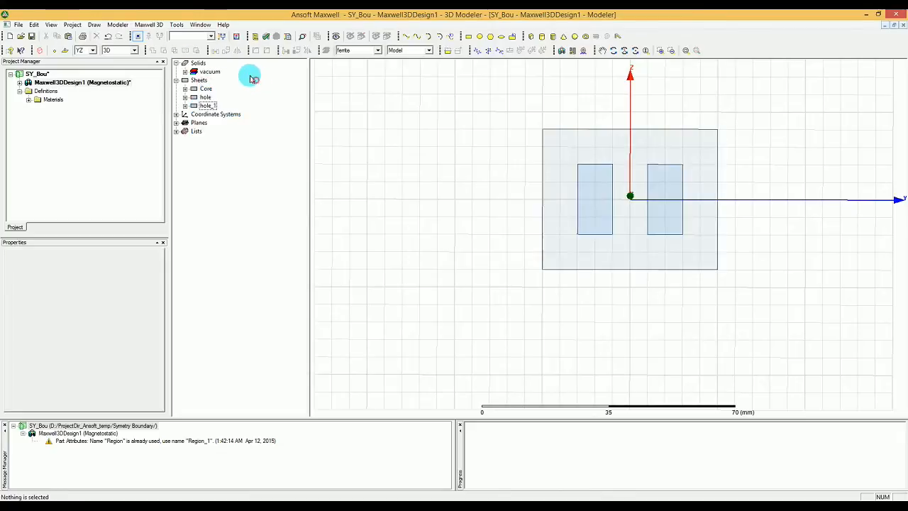
click(206, 89)
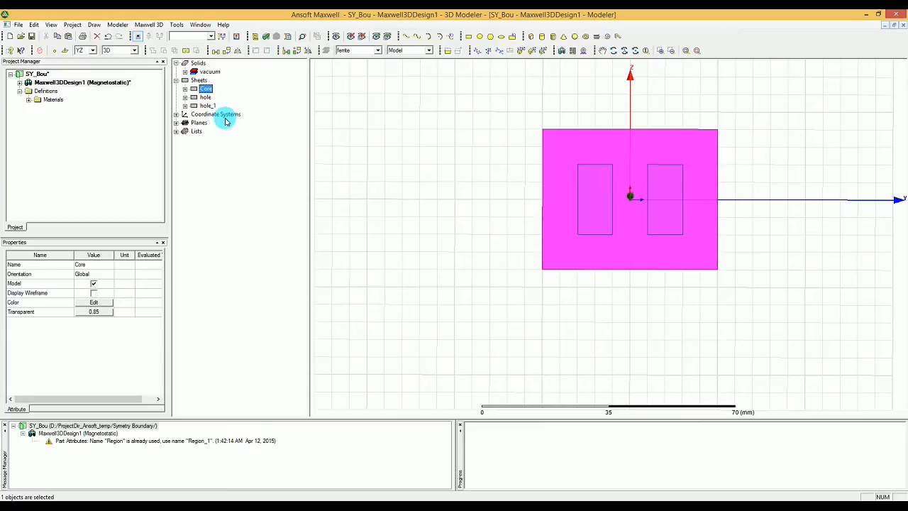
shift+click(226, 120)
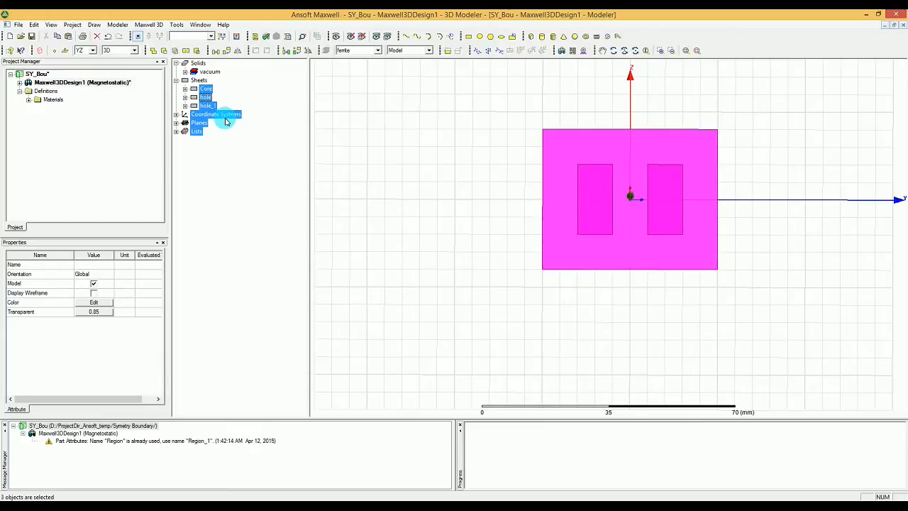
click(205, 97)
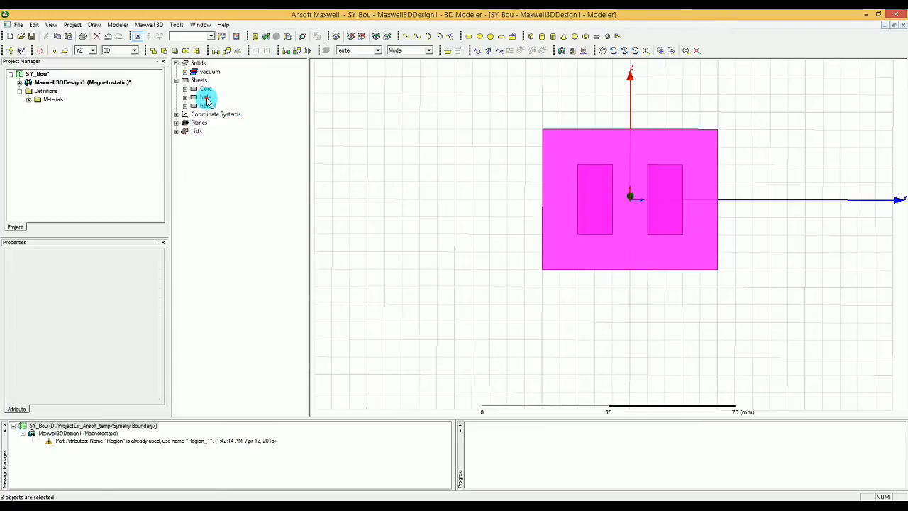
Subtract hole and hole_1 as tool parts from the Core sheet as the only blank part, without cloning the tool objects.
drag(246, 107, 195, 87)
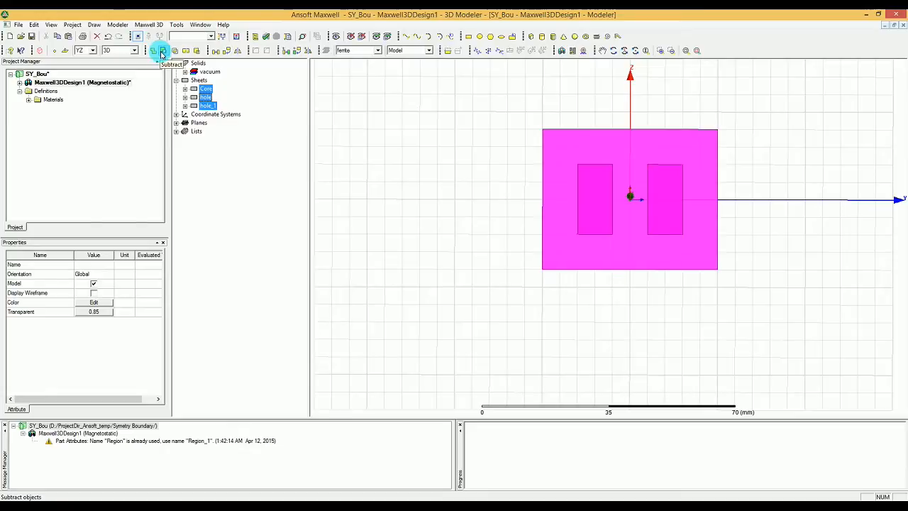
click(162, 52)
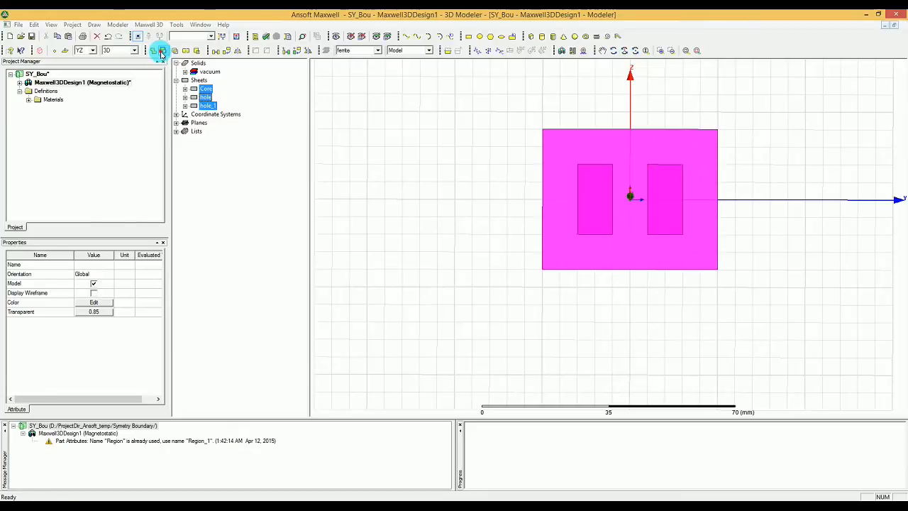
click(474, 227)
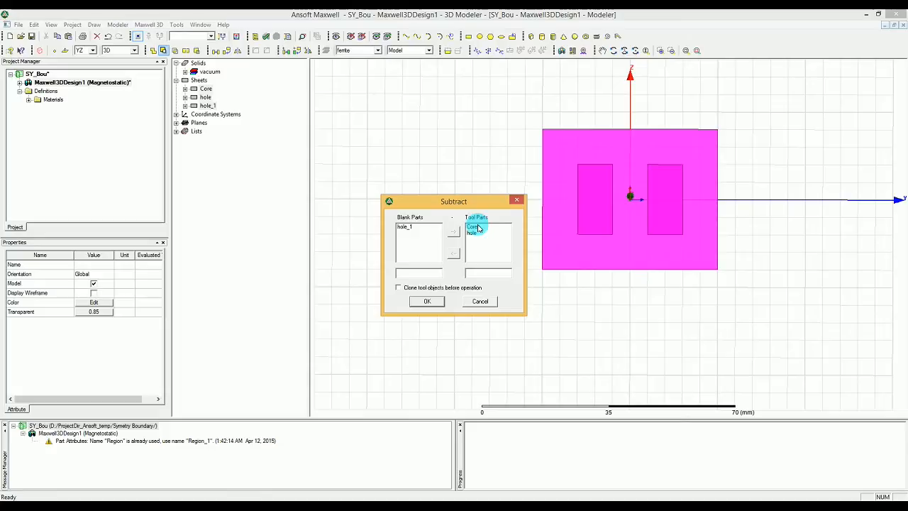
click(478, 227)
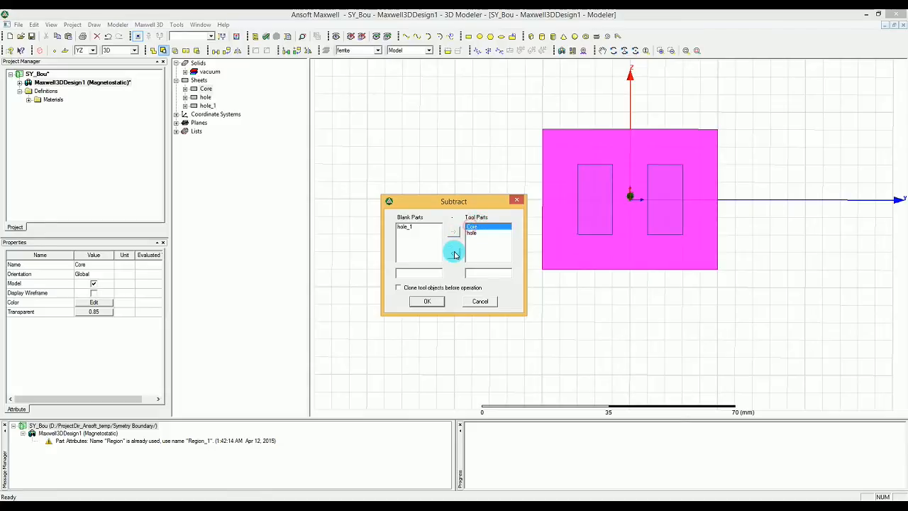
click(454, 255)
click(404, 232)
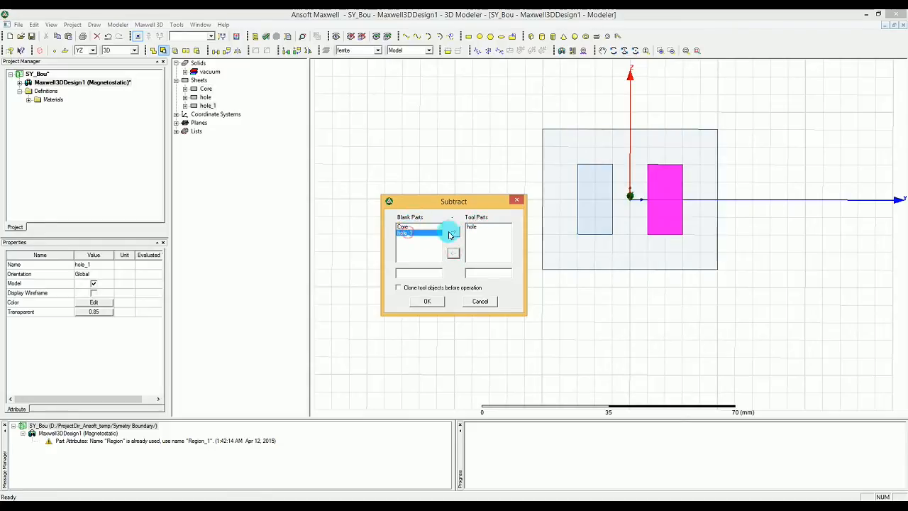
click(452, 231)
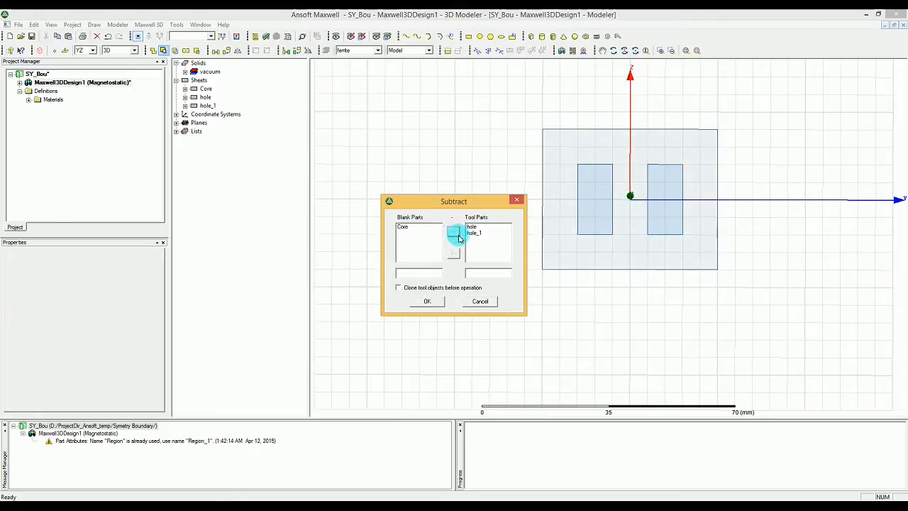
click(431, 301)
click(497, 195)
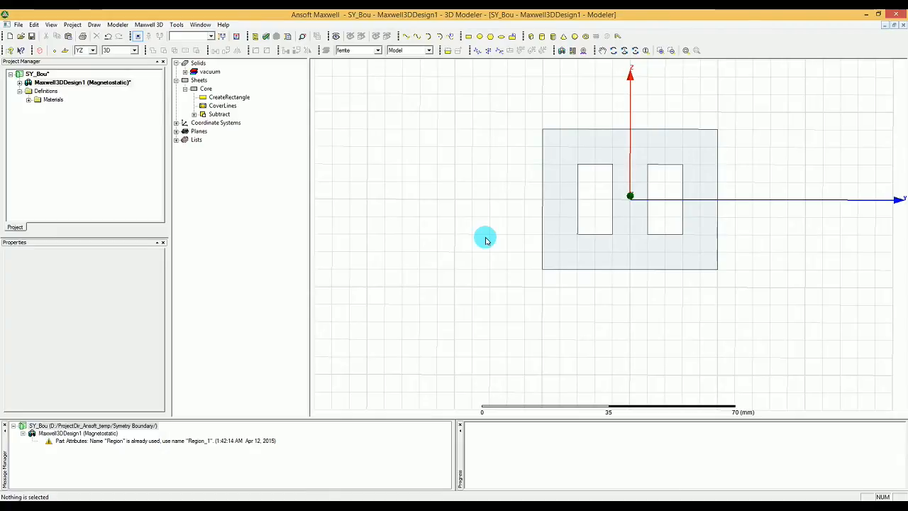
Sweep the Core sheet along a vector from the origin with dX -10, dY 0, dZ 0 mm and a 0 deg round draft, then deselect it.
click(560, 204)
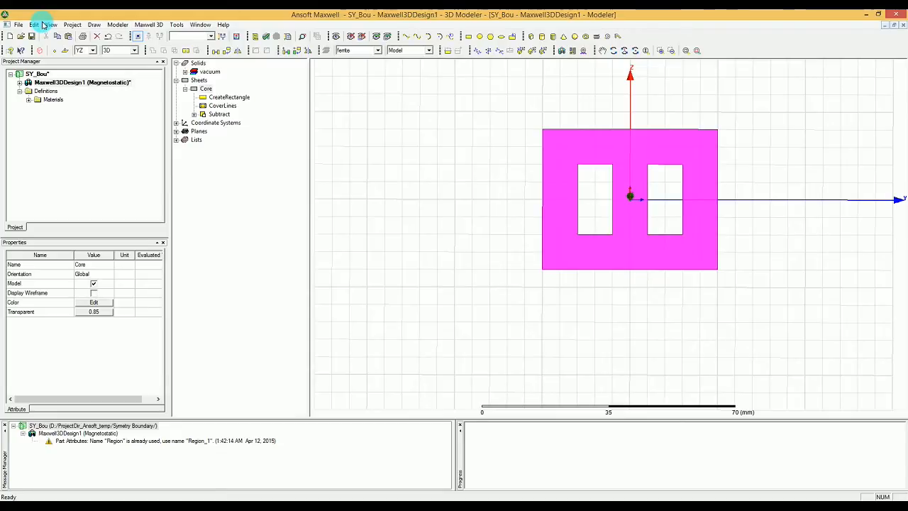
click(94, 24)
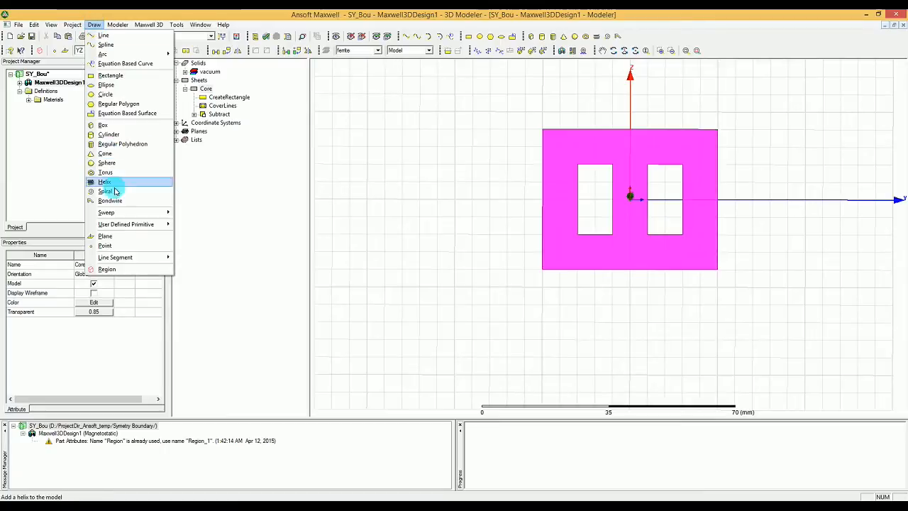
mouse_move(116, 213)
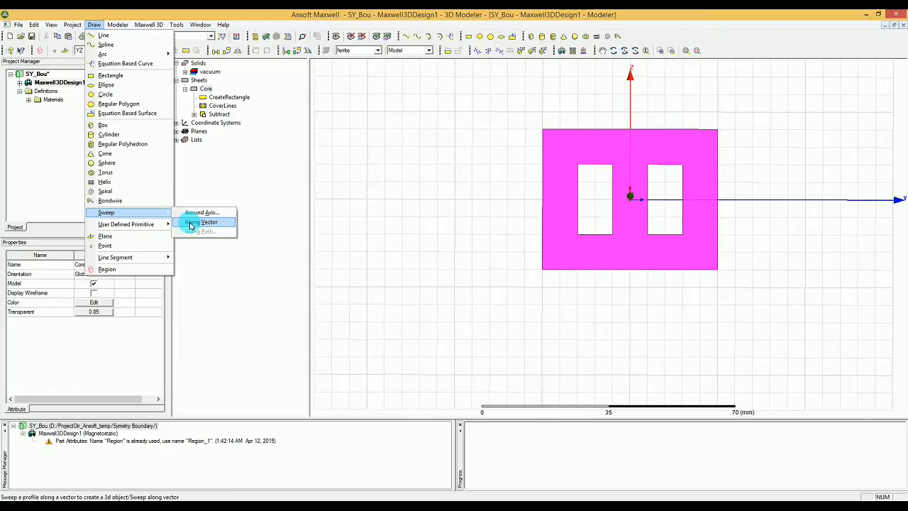
click(190, 223)
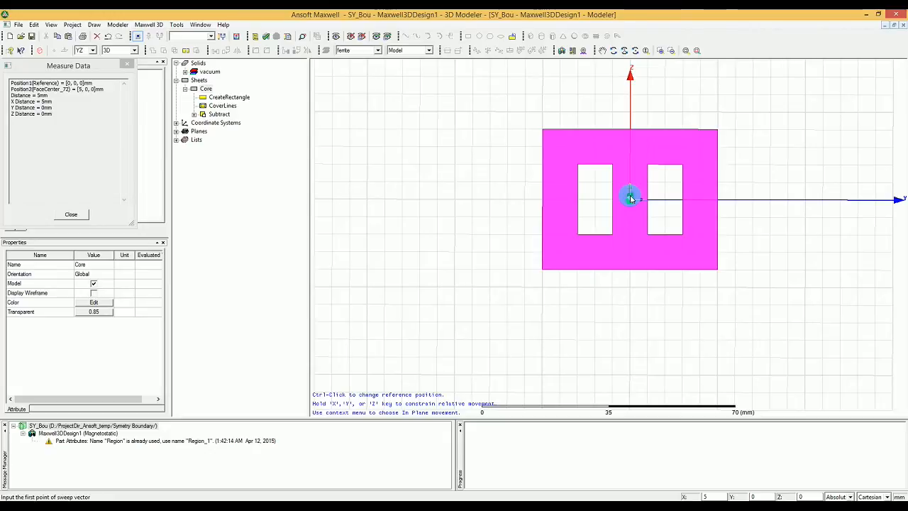
key(Tab)
key(shift+Tab)
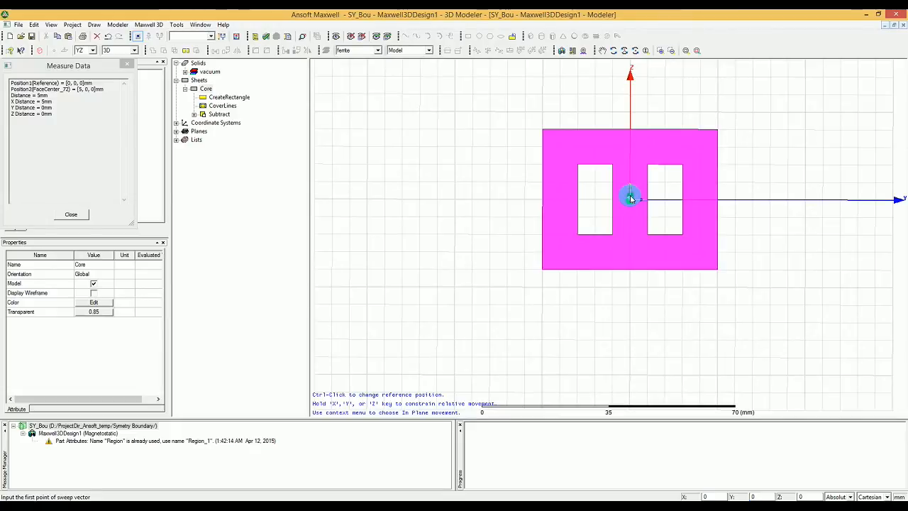
key(Tab)
key(Tab)
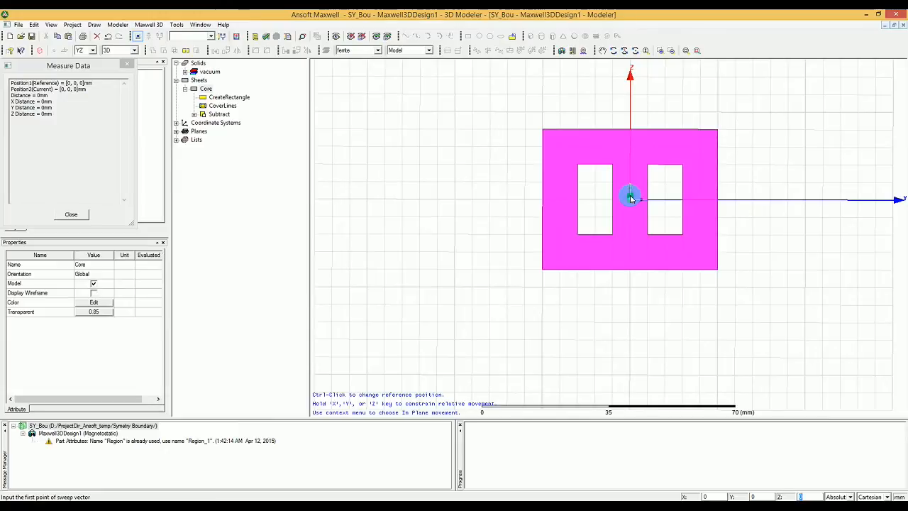
key(Return)
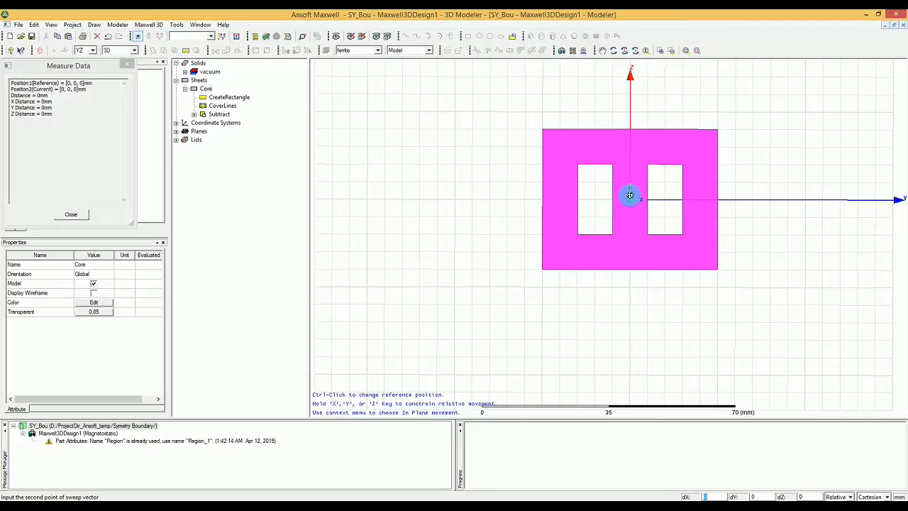
text(-)
key(Return)
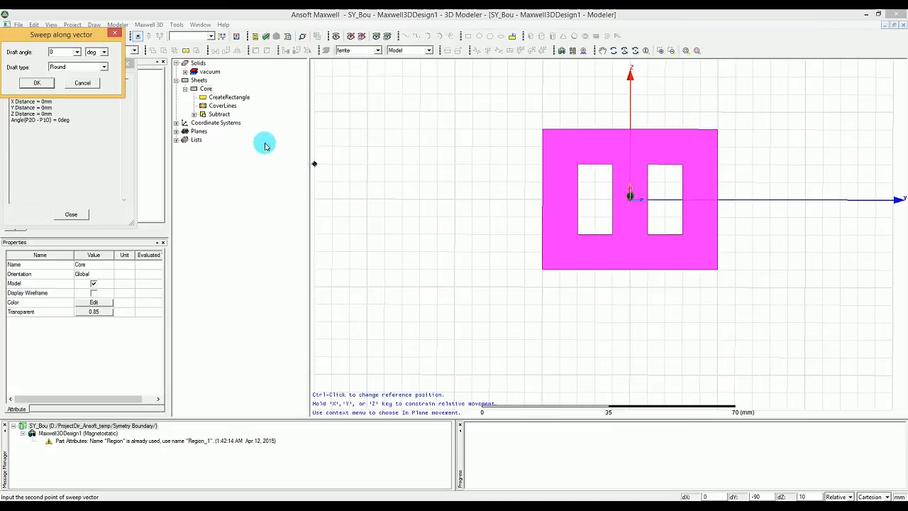
click(37, 83)
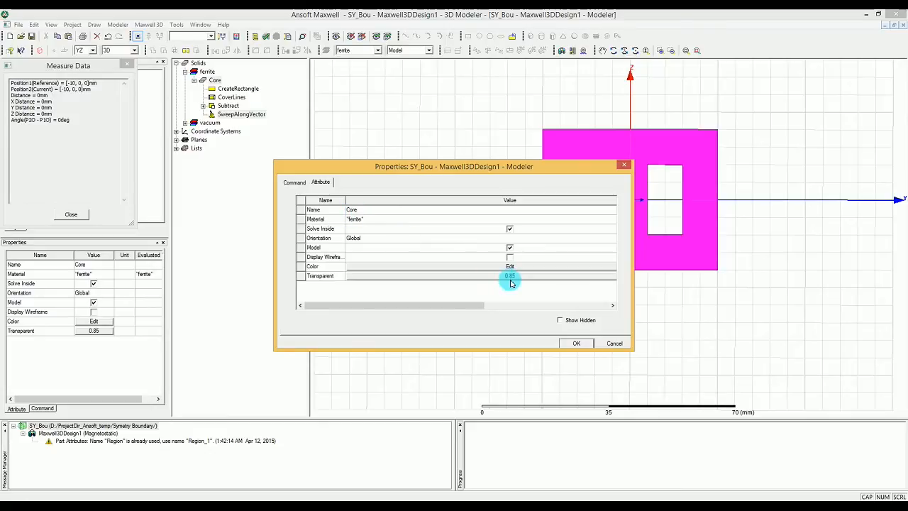
click(576, 342)
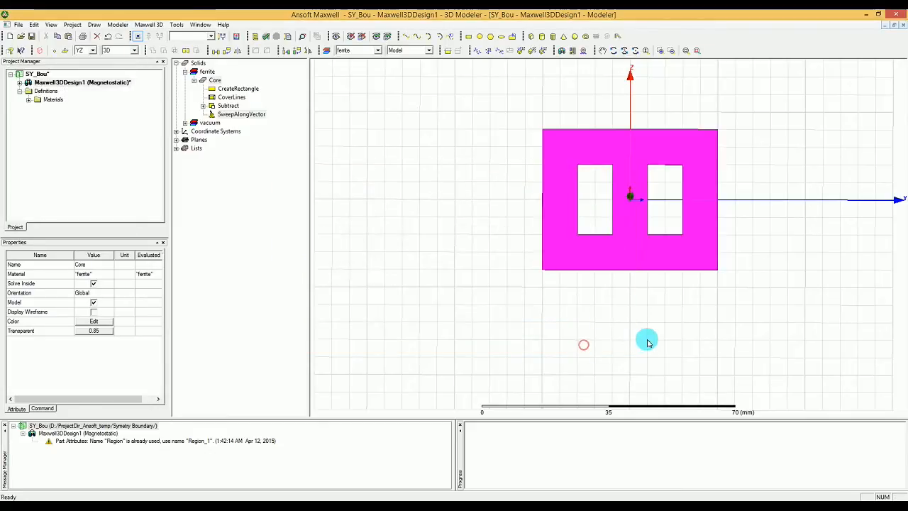
click(646, 343)
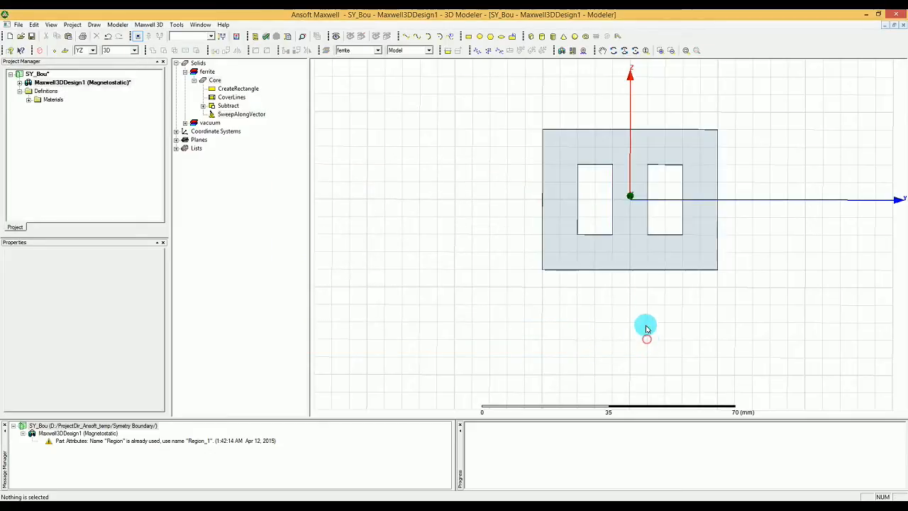
Set the default material for new objects to copper from the system materials library.
click(634, 51)
drag(693, 147, 662, 149)
drag(887, 209, 817, 200)
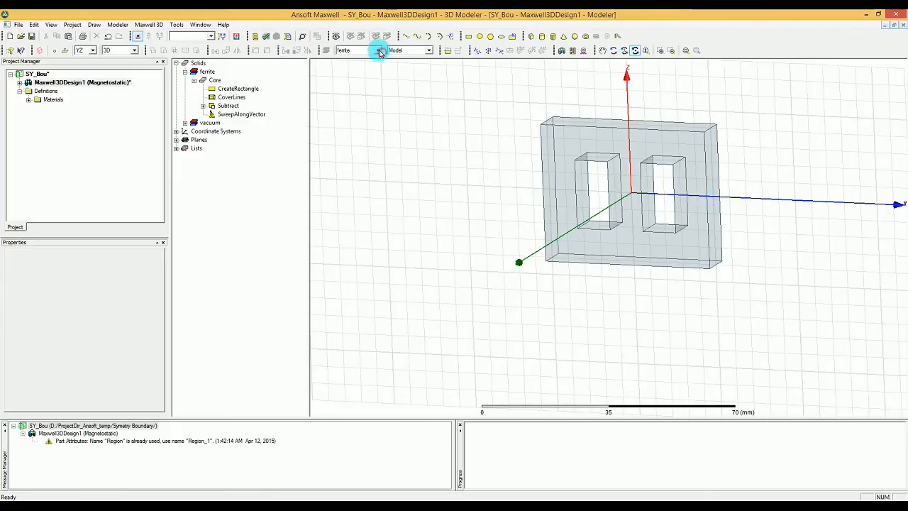
click(378, 51)
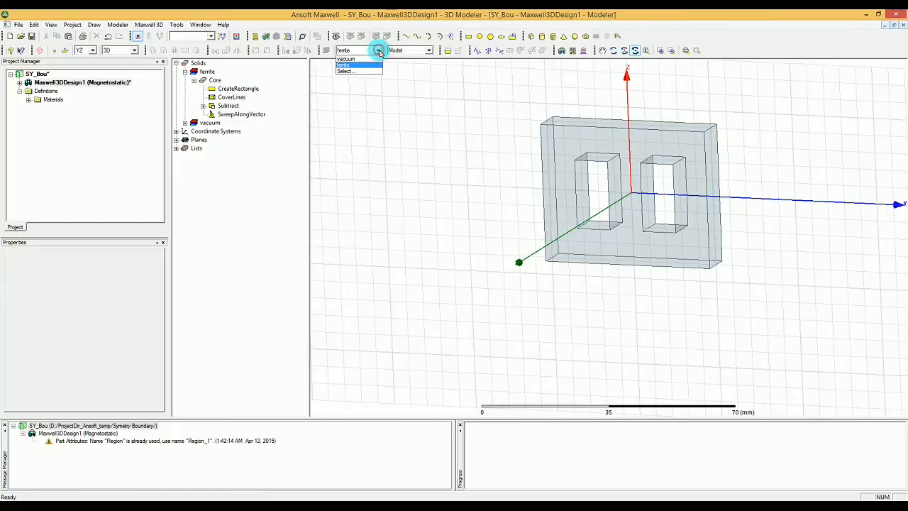
click(363, 71)
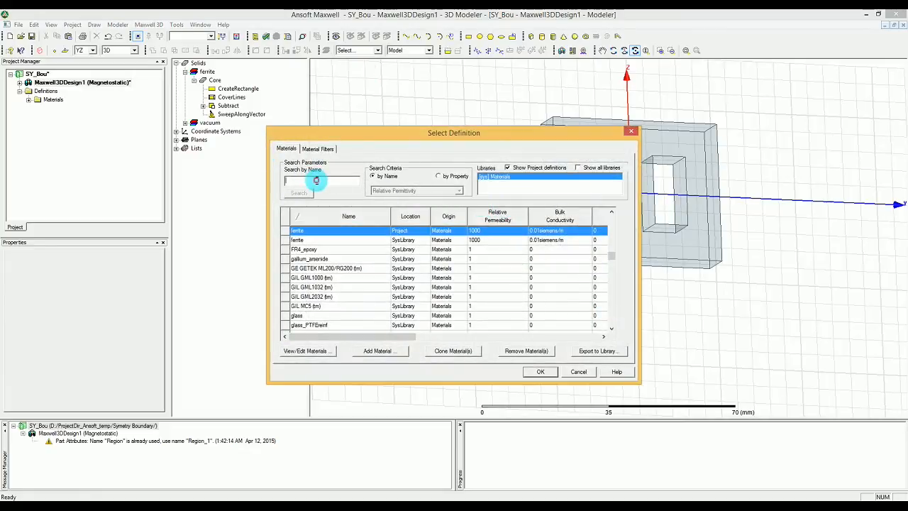
text(copp)
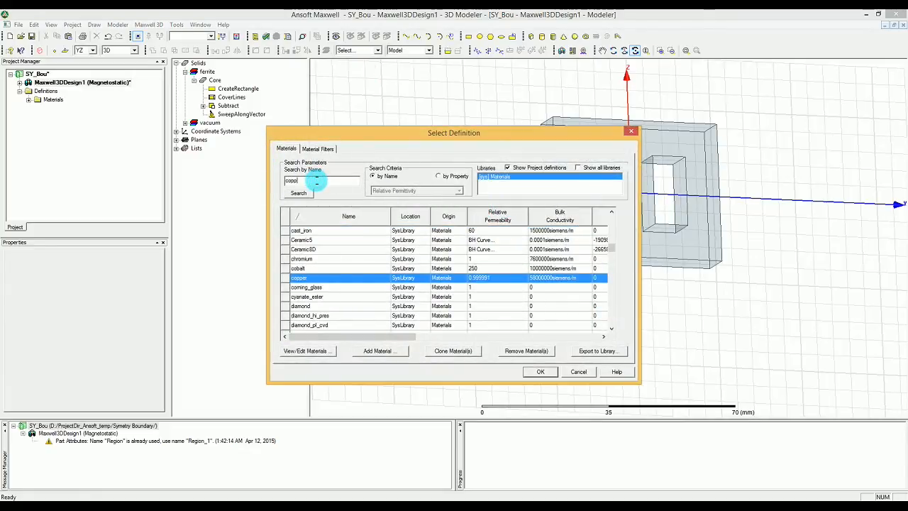
click(540, 371)
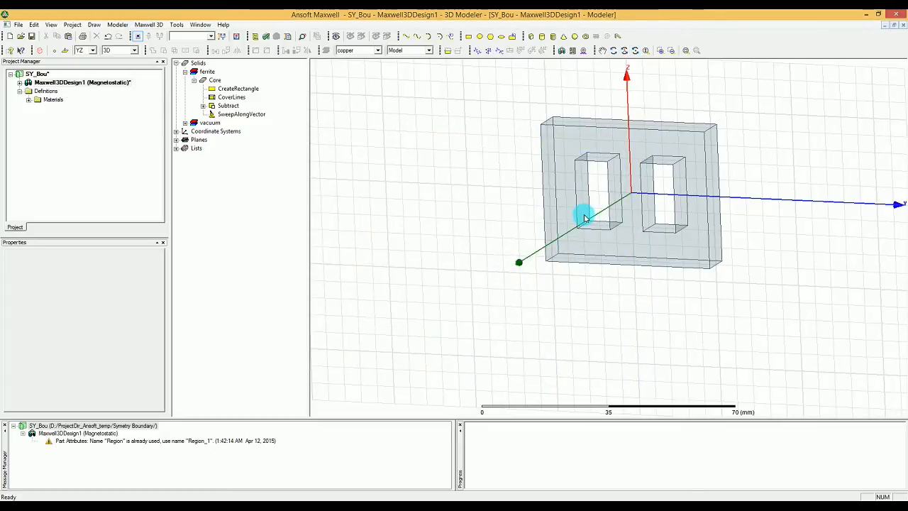
Start a box with its first corner at X -9, Y -9, Z -9 mm.
click(528, 37)
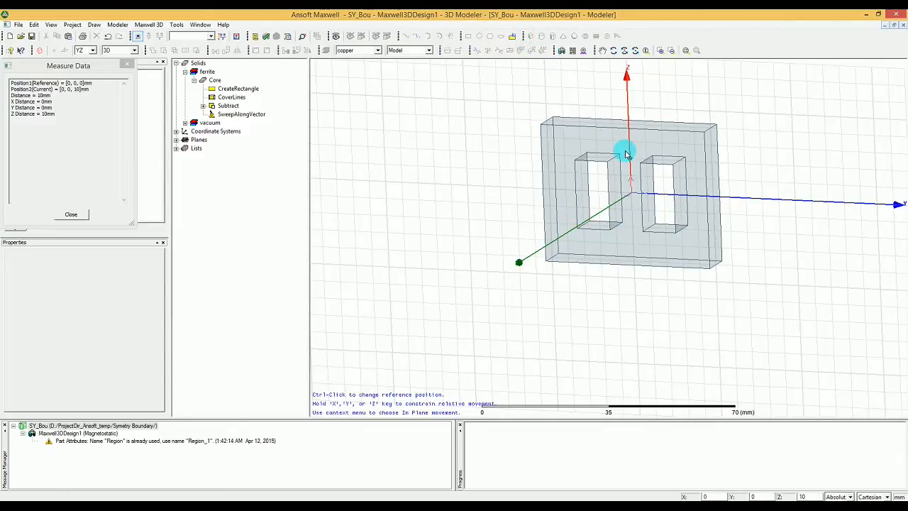
click(626, 154)
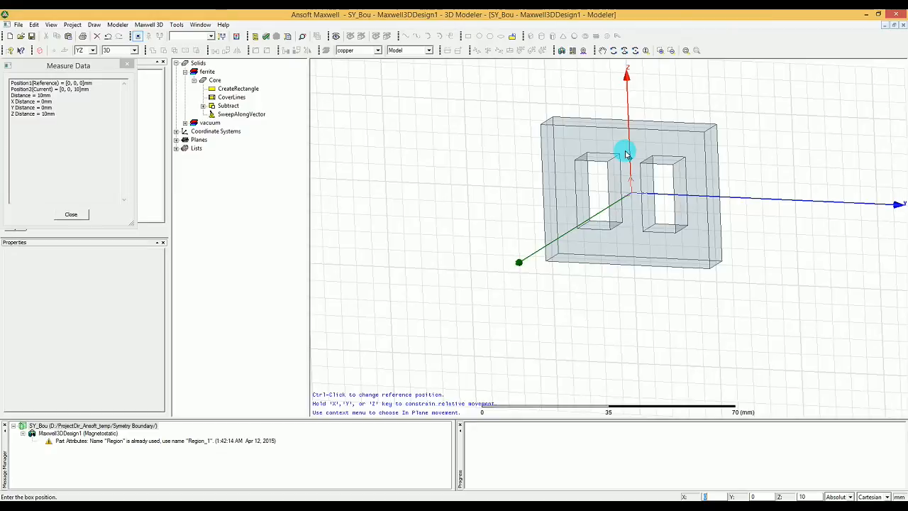
click(626, 155)
text(-9)
key(Tab)
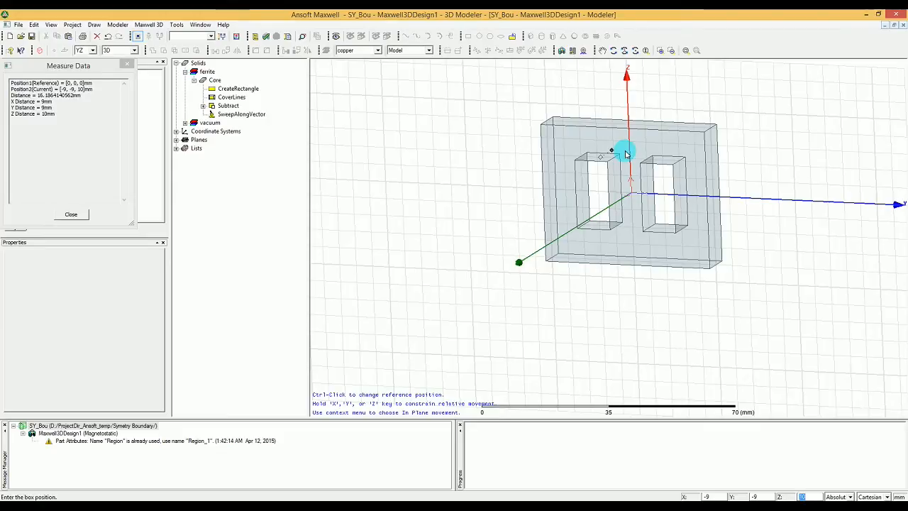
text(-9)
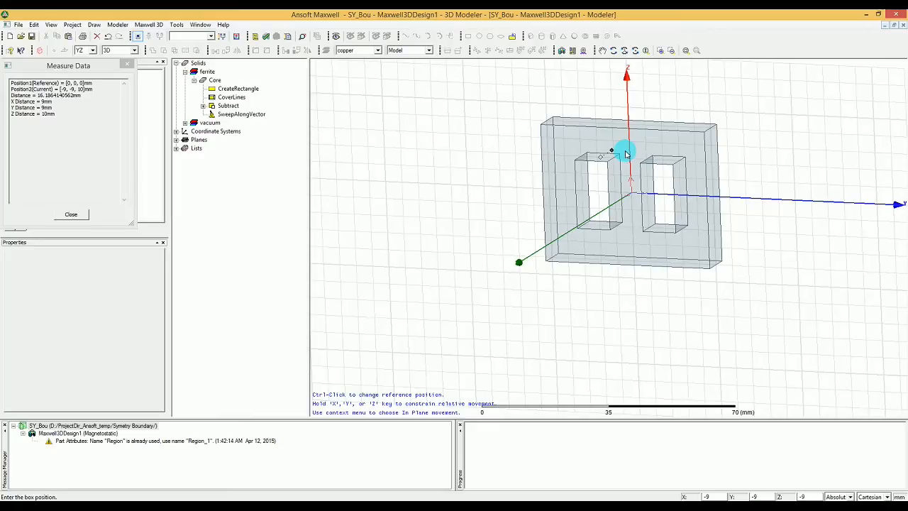
key(Return)
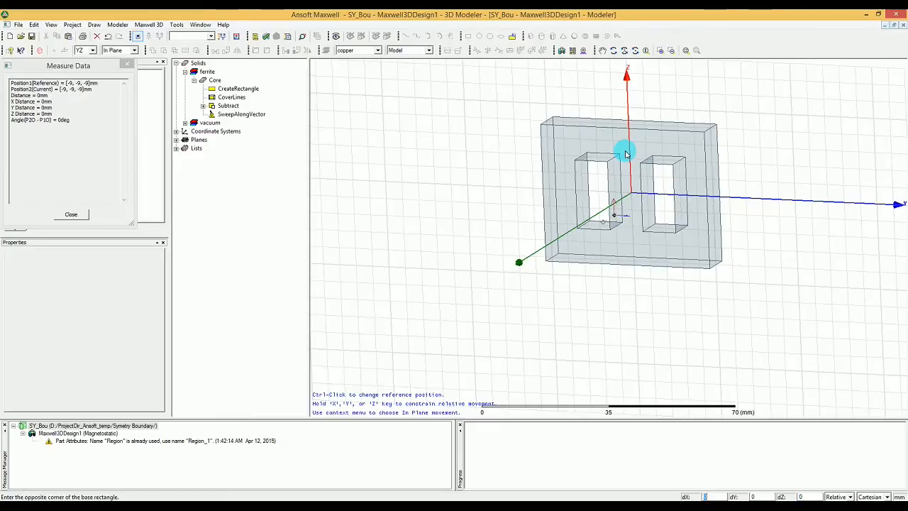
Size the copper box with dX 18, dY 18 and dZ 18 mm.
text(18)
key(Tab)
text(18)
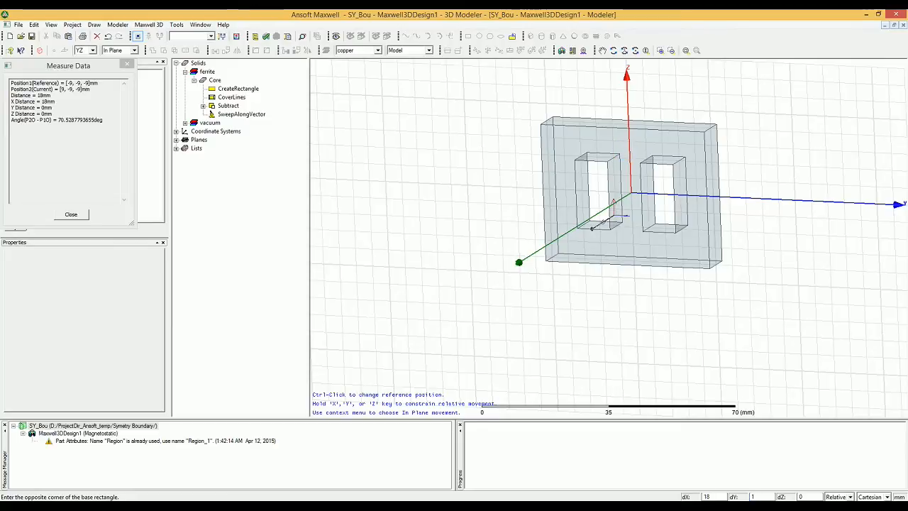
key(Tab)
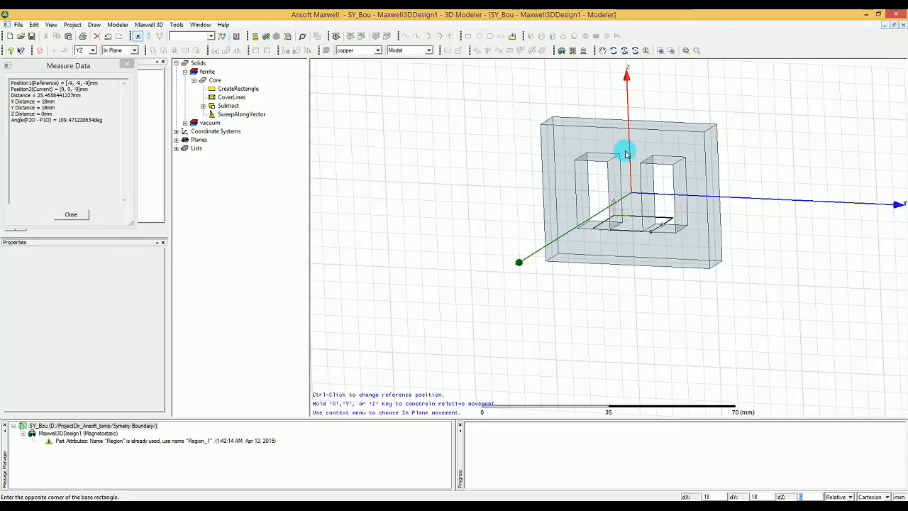
text(18)
key(Return)
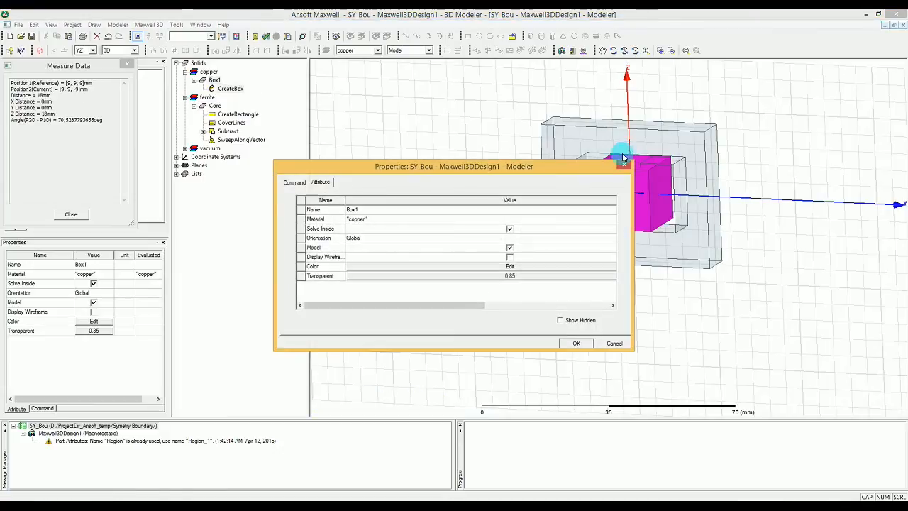
Rename the new copper box as Coil_In.
click(360, 212)
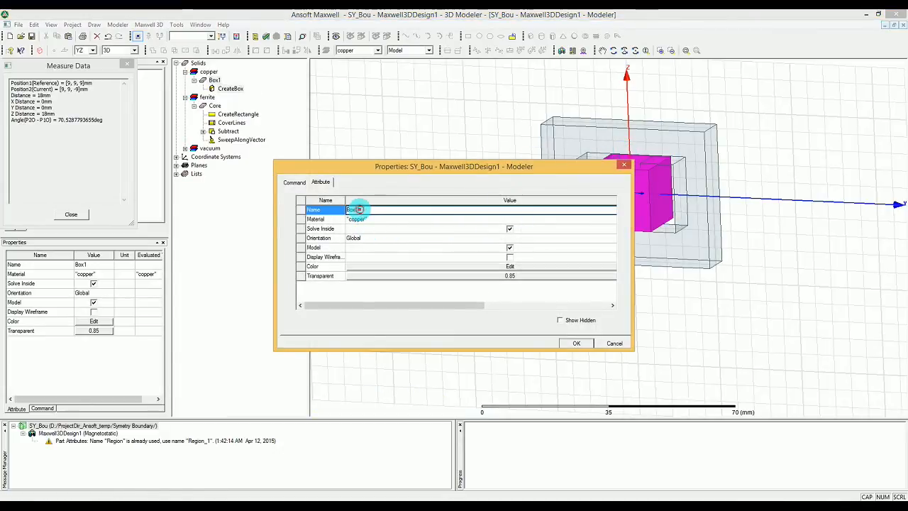
drag(362, 211, 318, 212)
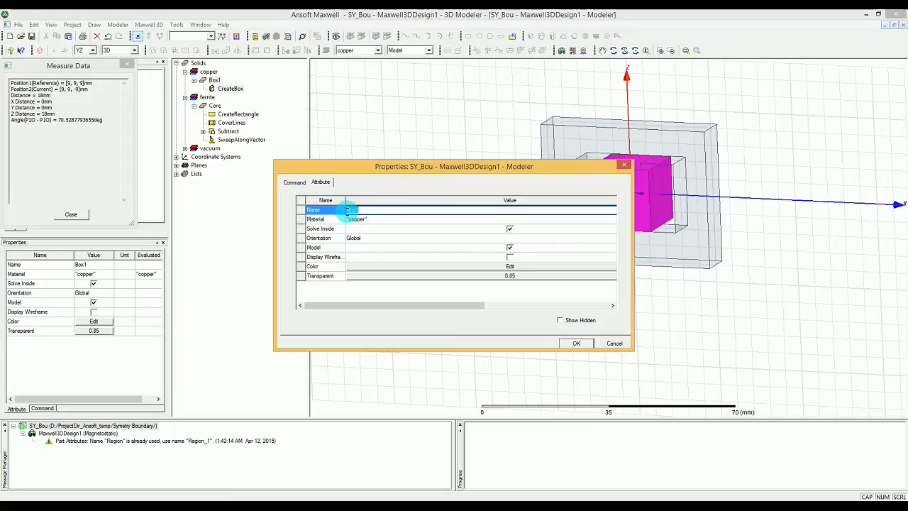
text(Co)
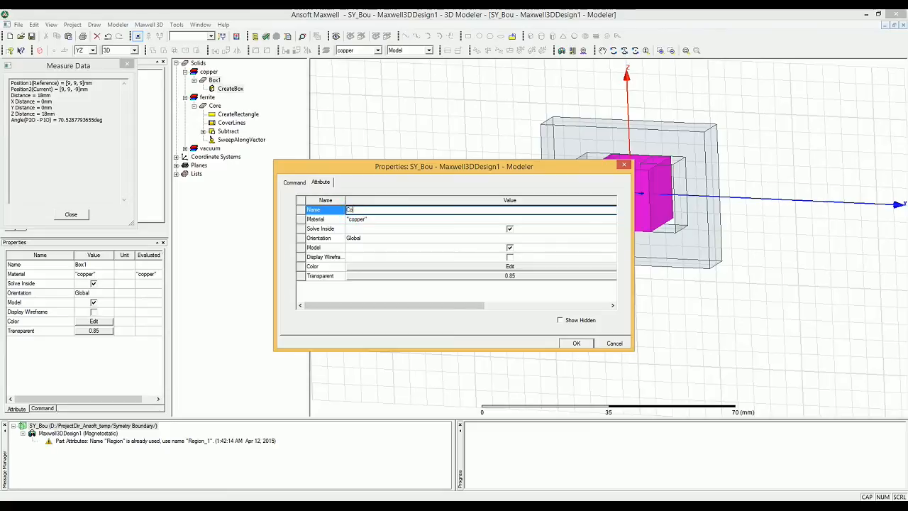
text(il_In)
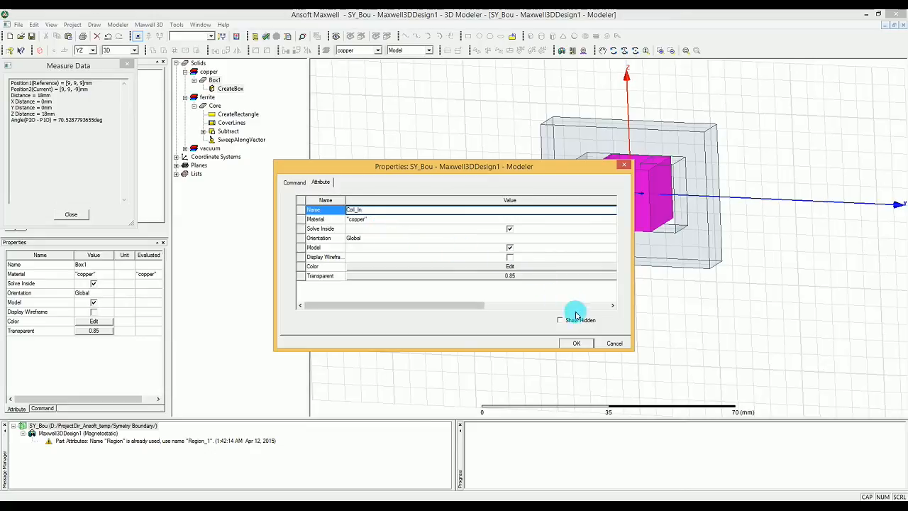
Set the Coil_In box colour to orange (red 255, green 145, blue 21) and save it as a custom colour.
click(503, 267)
drag(498, 203, 471, 194)
click(465, 197)
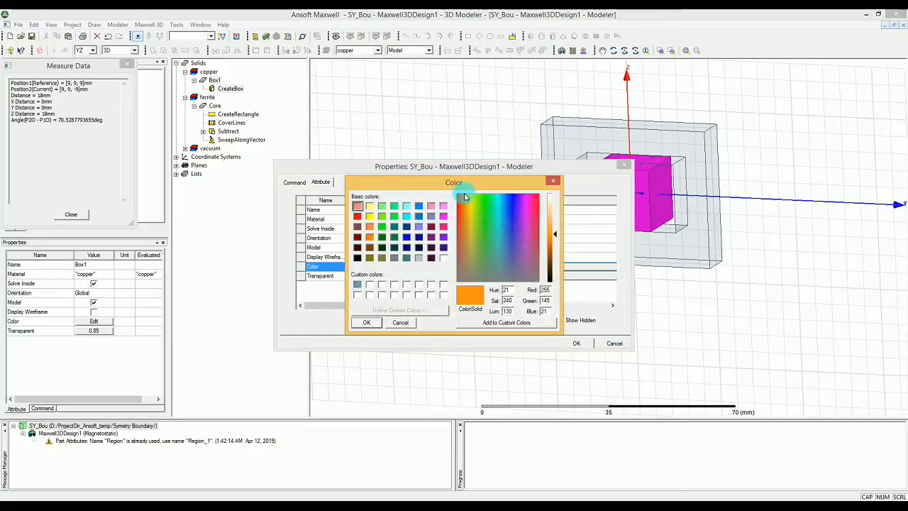
click(502, 325)
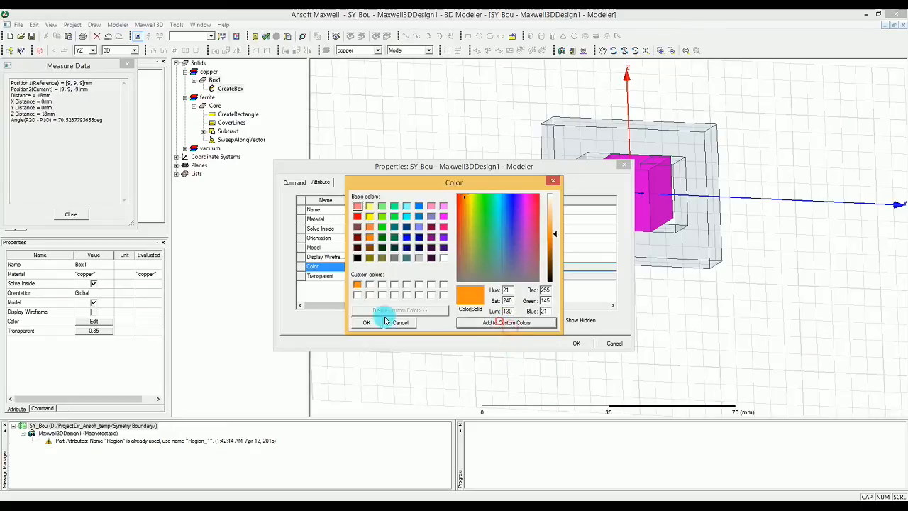
click(360, 321)
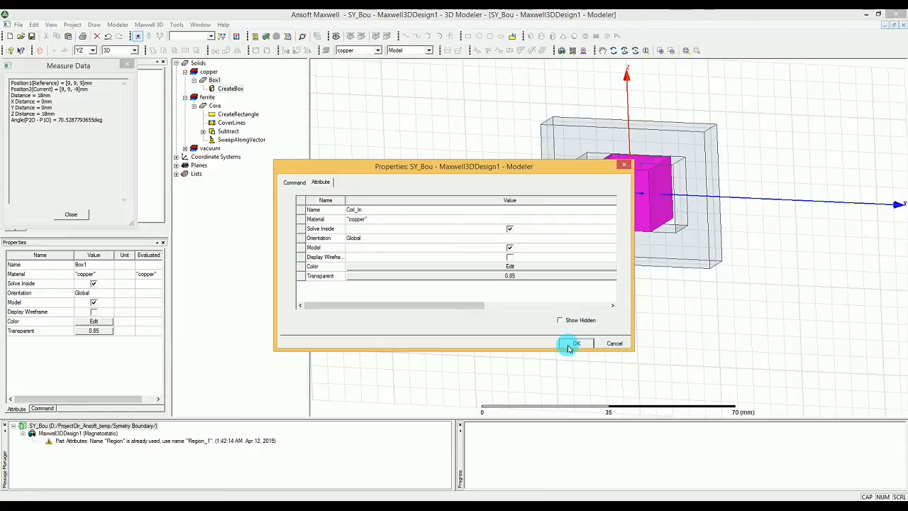
Change the Coil_In box colour to orange with red 251, green 133 and blue 26, and accept its properties.
click(509, 266)
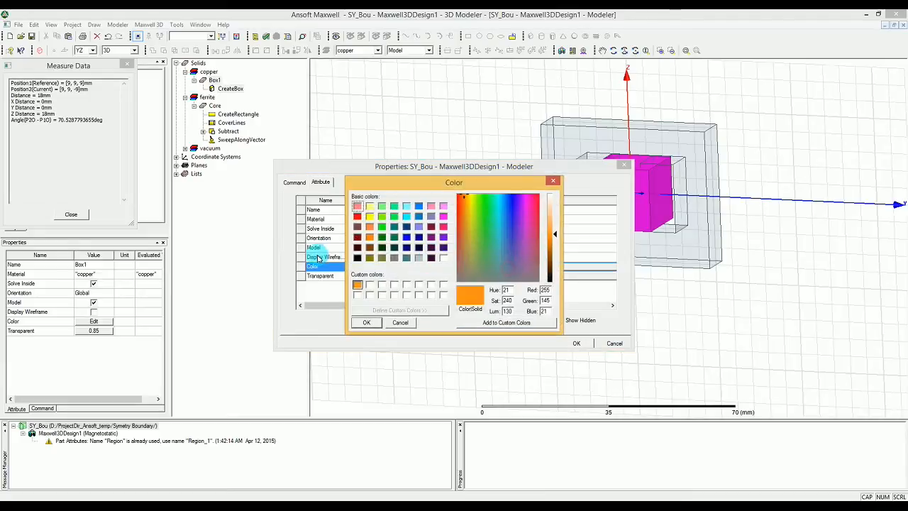
click(459, 198)
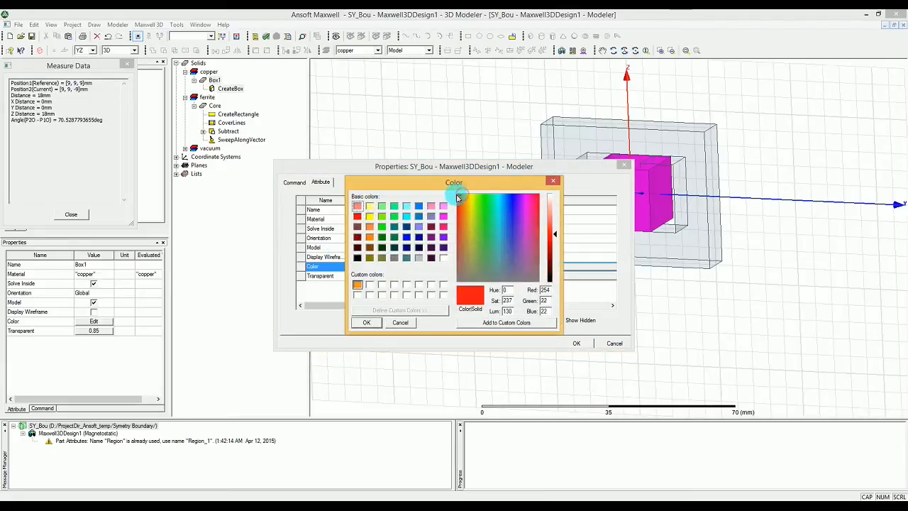
click(459, 200)
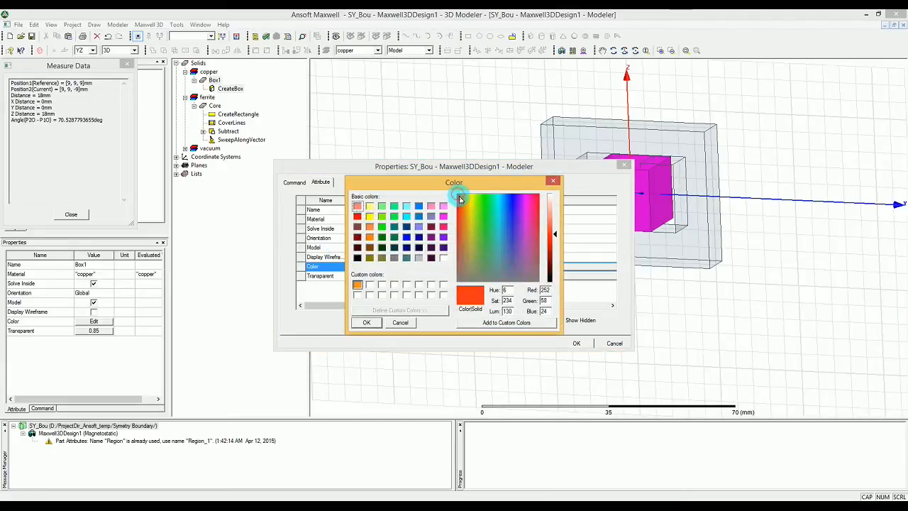
click(462, 199)
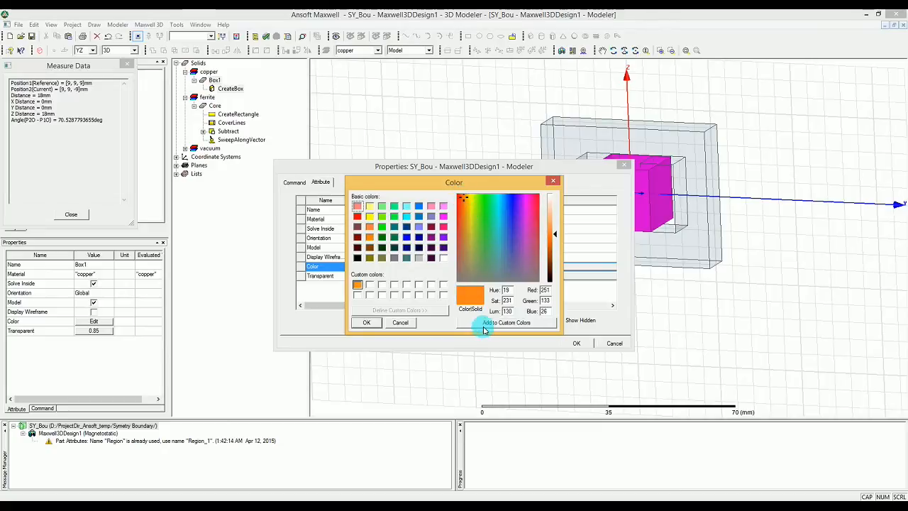
click(373, 323)
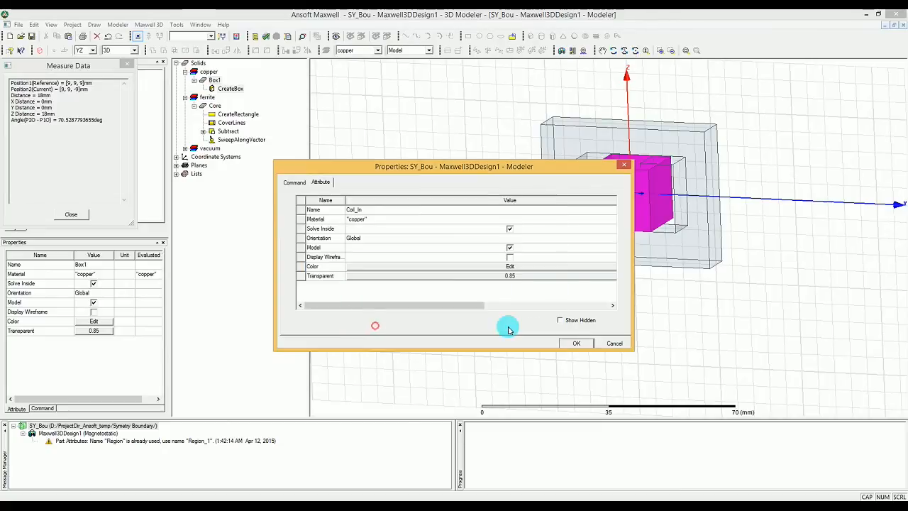
click(581, 343)
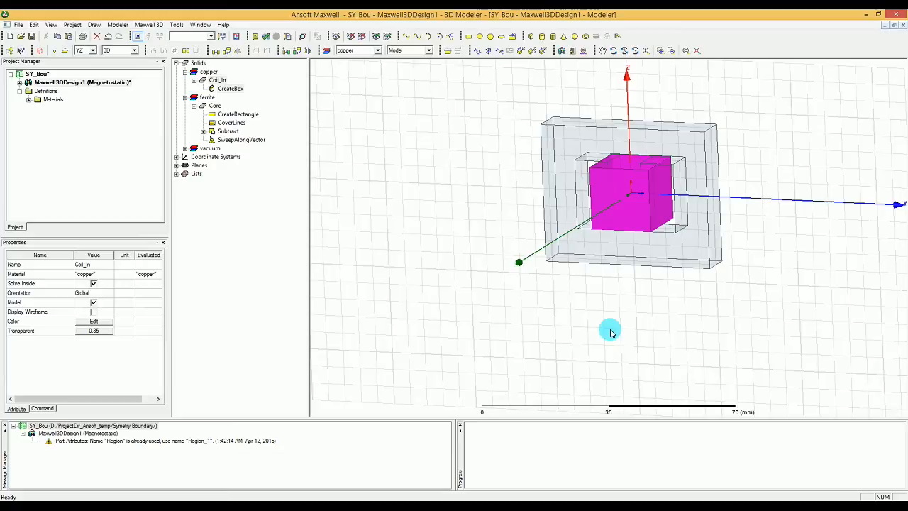
click(610, 325)
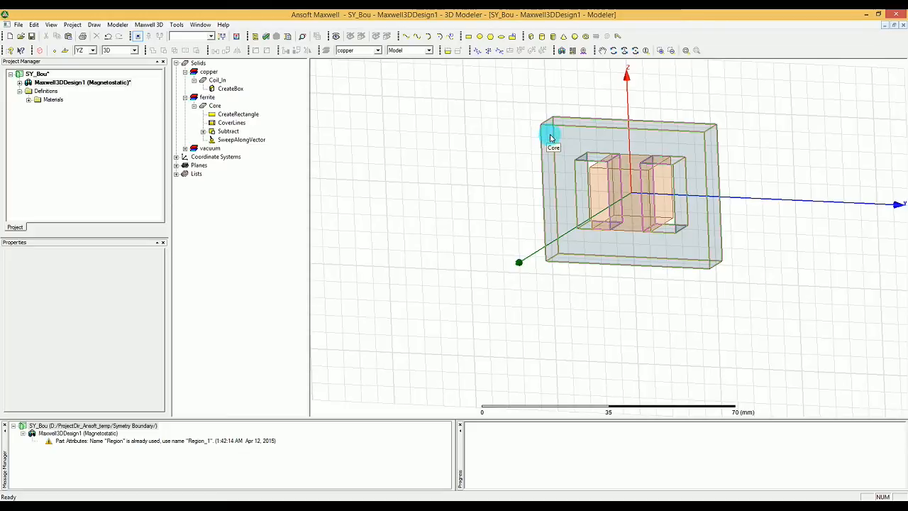
Start a second copper box with its first corner at X -6, Y -6, Z -9 mm.
click(531, 36)
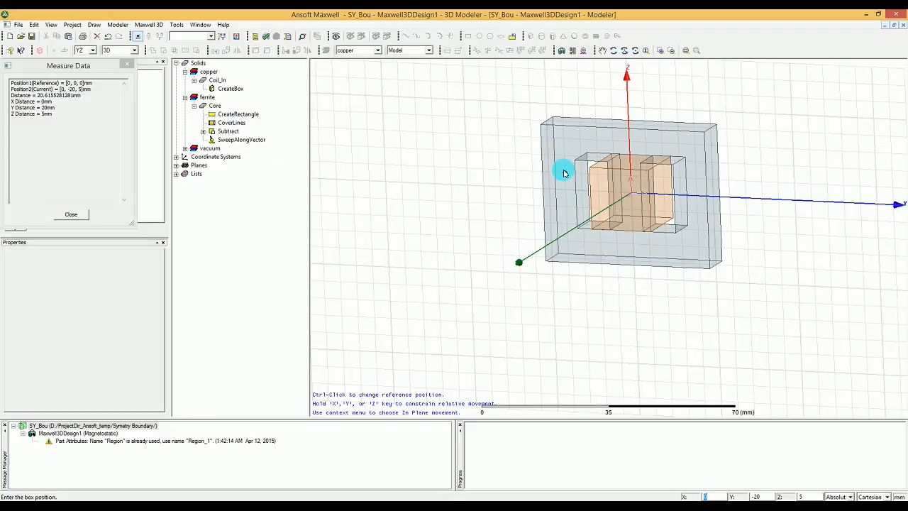
text(-)
key(Tab)
text(-6)
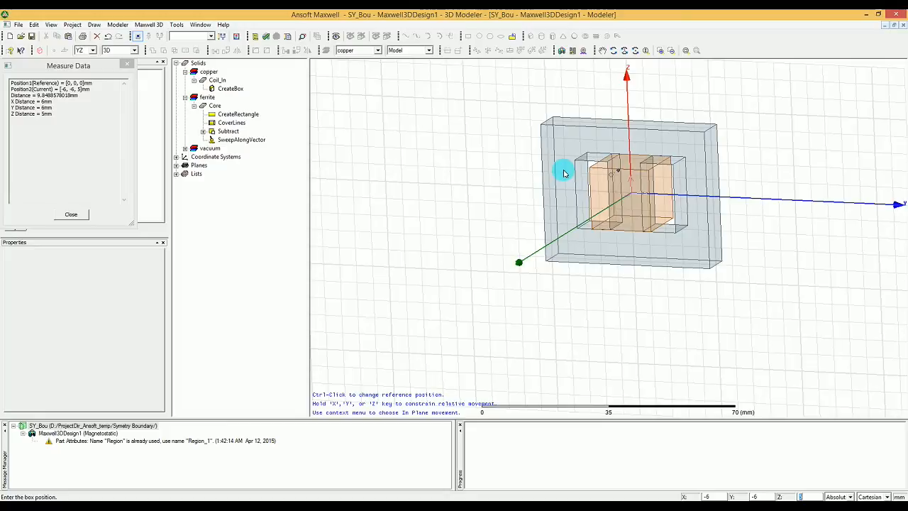
key(Tab)
text(-9)
key(Return)
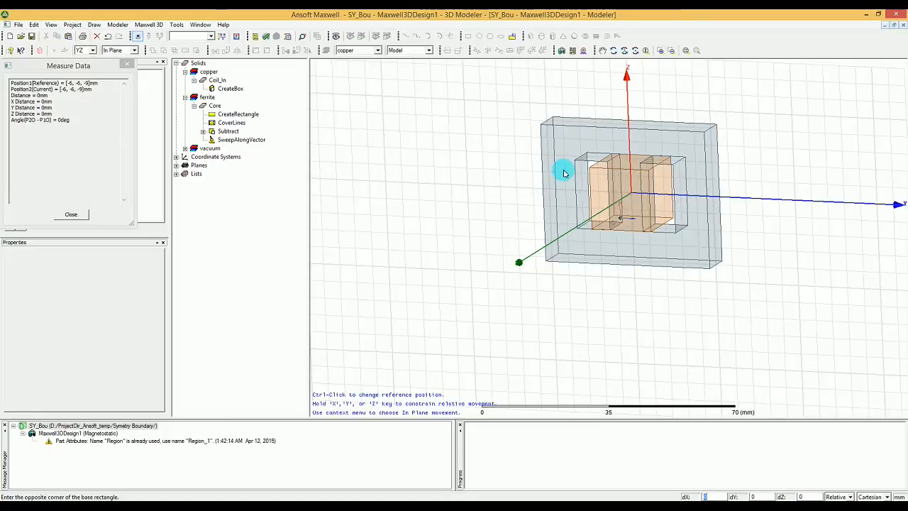
Size the inner box with dX 12, dY 12 and dZ 18 mm.
text(12)
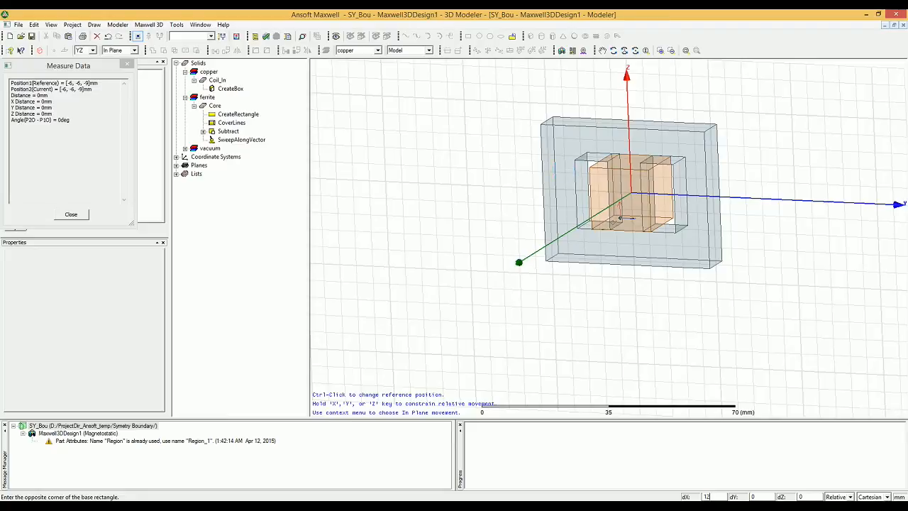
key(Tab)
text(12)
key(Tab)
text(18)
key(Return)
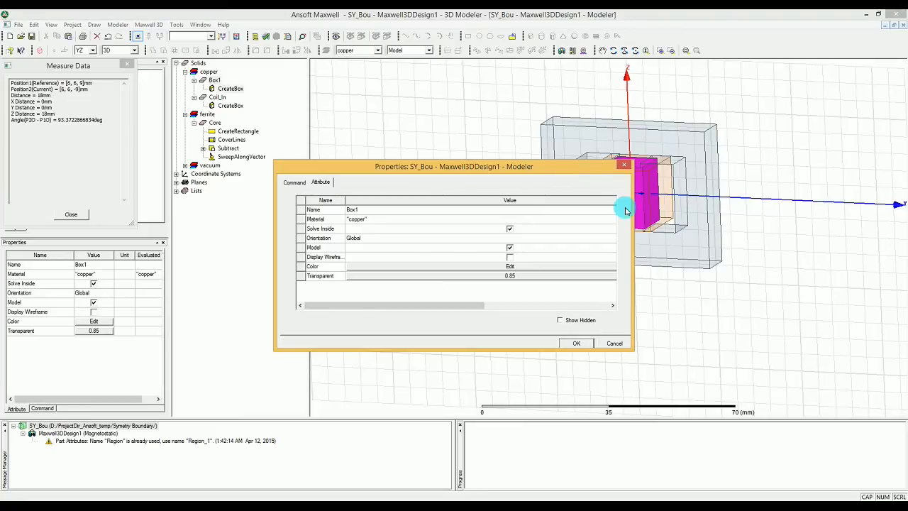
Rename the inner copper box as Coil_in_S and accept its properties.
click(358, 210)
drag(361, 210, 328, 208)
text(Co)
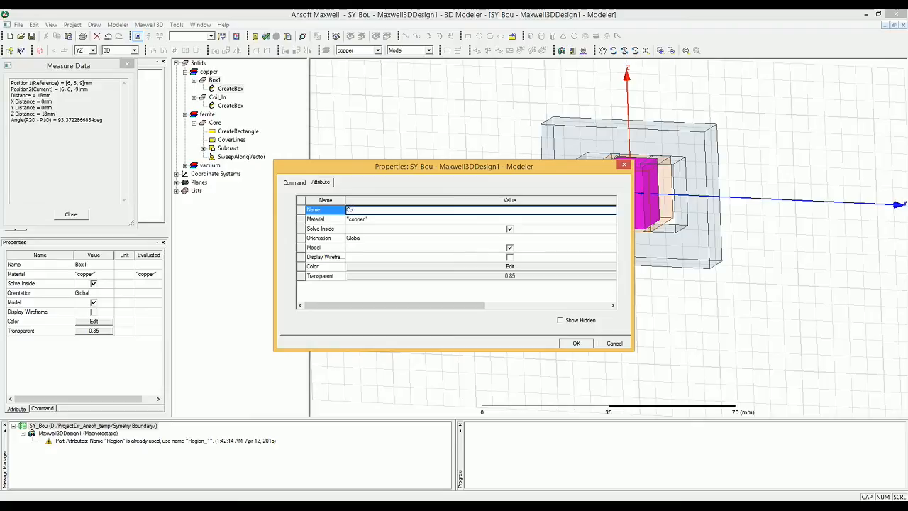
text(il_In_S)
click(576, 342)
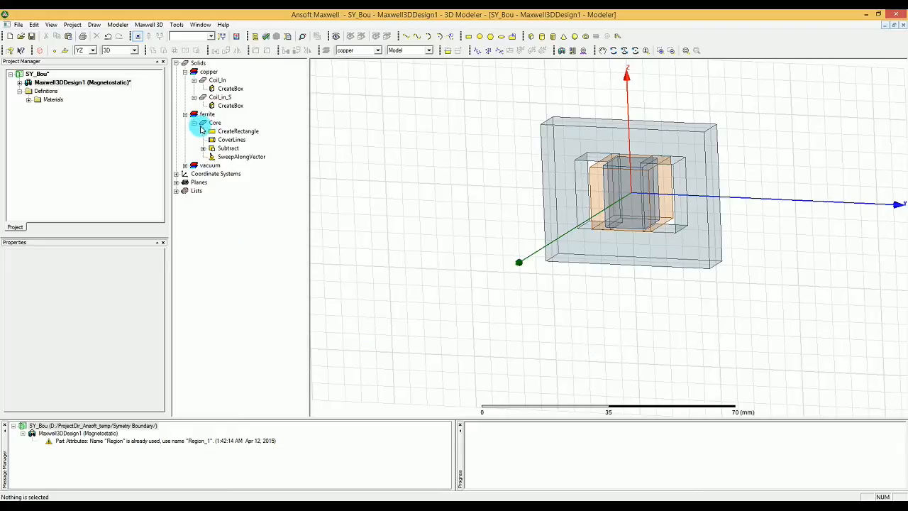
Subtract the tool part Coil_in_S from the blank part Coil_In without cloning the tool object.
click(206, 124)
click(193, 123)
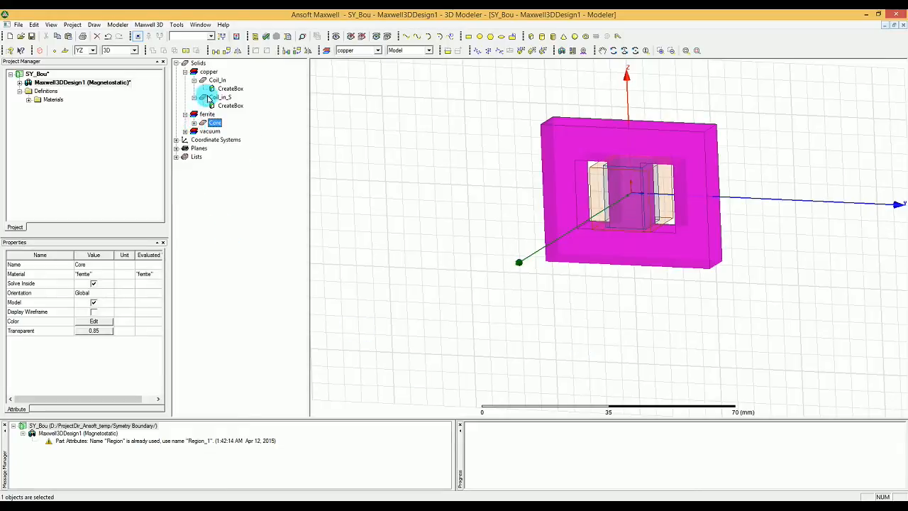
click(213, 97)
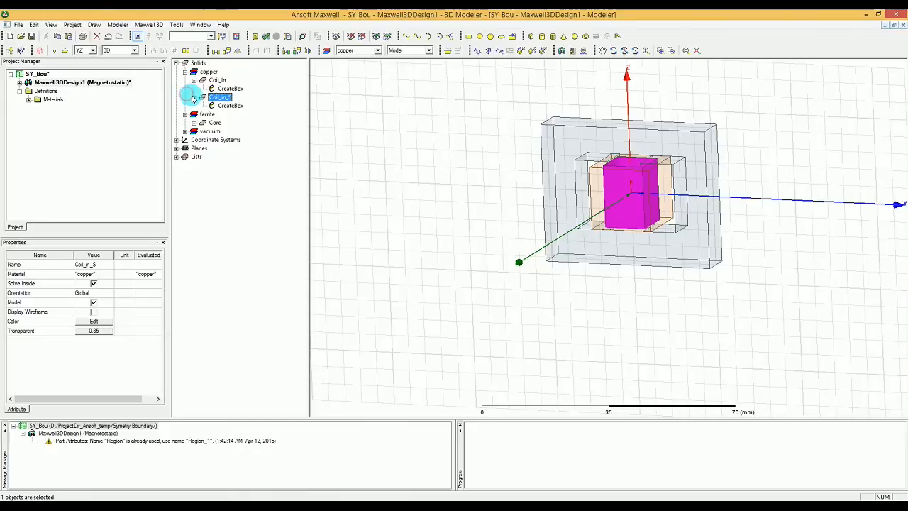
click(193, 98)
click(209, 80)
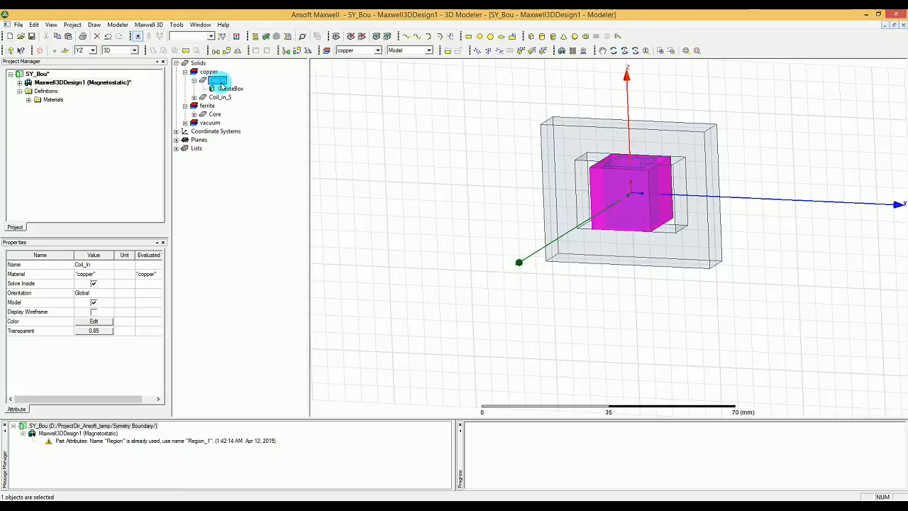
ctrl+click(215, 97)
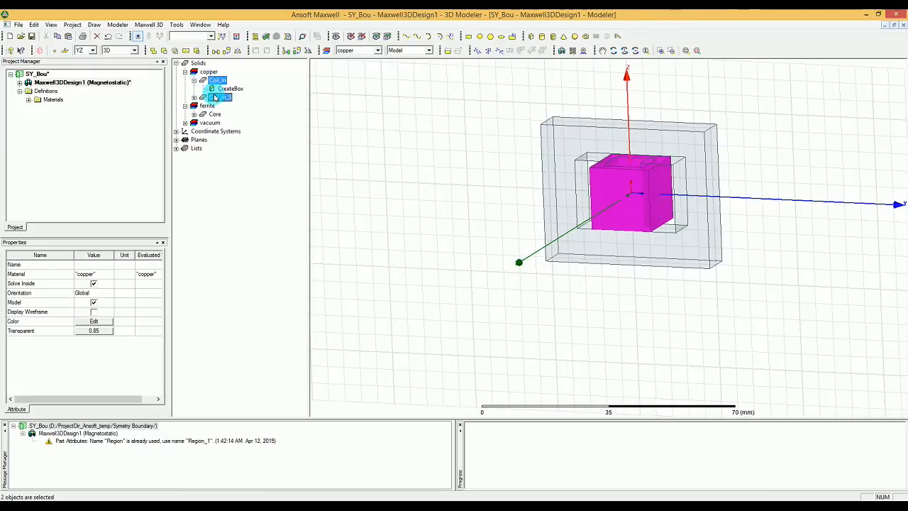
click(164, 51)
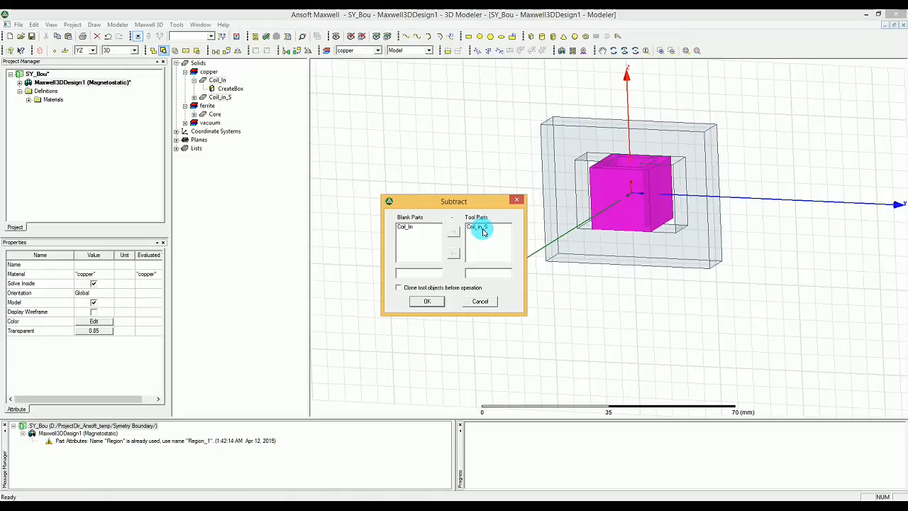
click(427, 300)
click(567, 310)
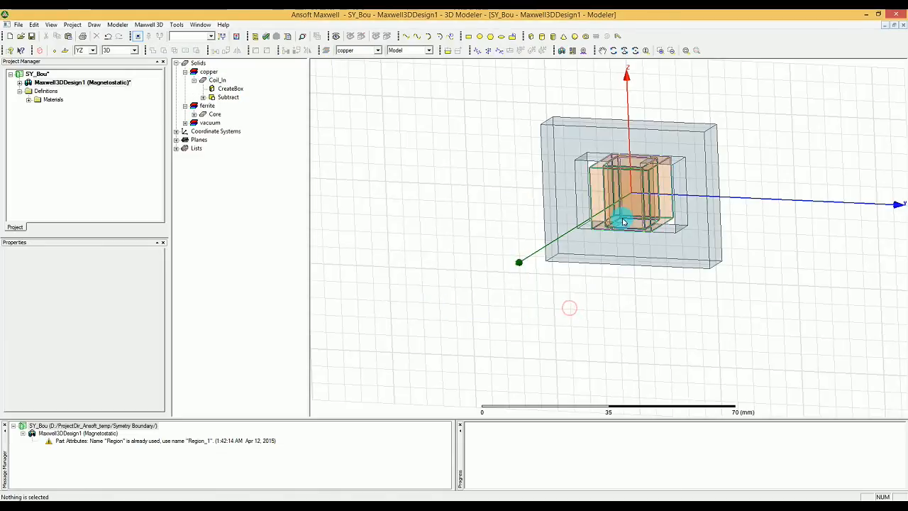
click(635, 50)
drag(663, 149, 695, 137)
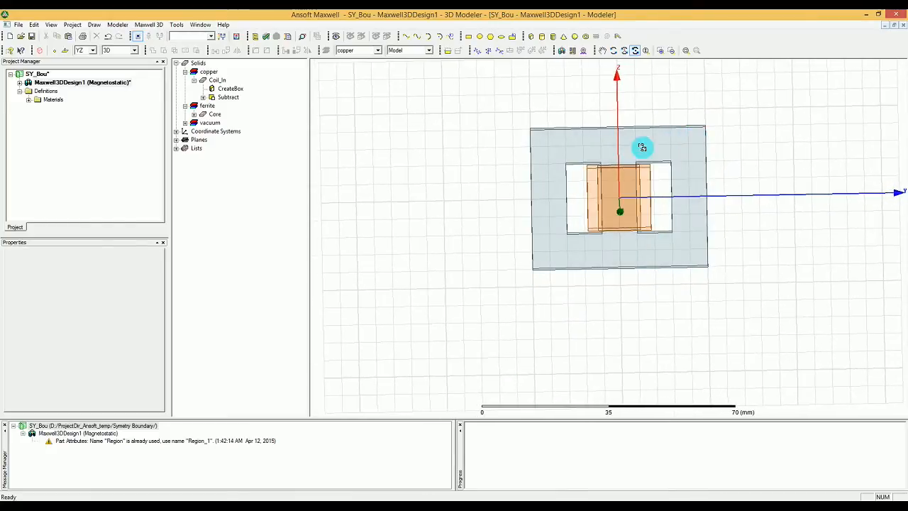
drag(699, 229, 476, 255)
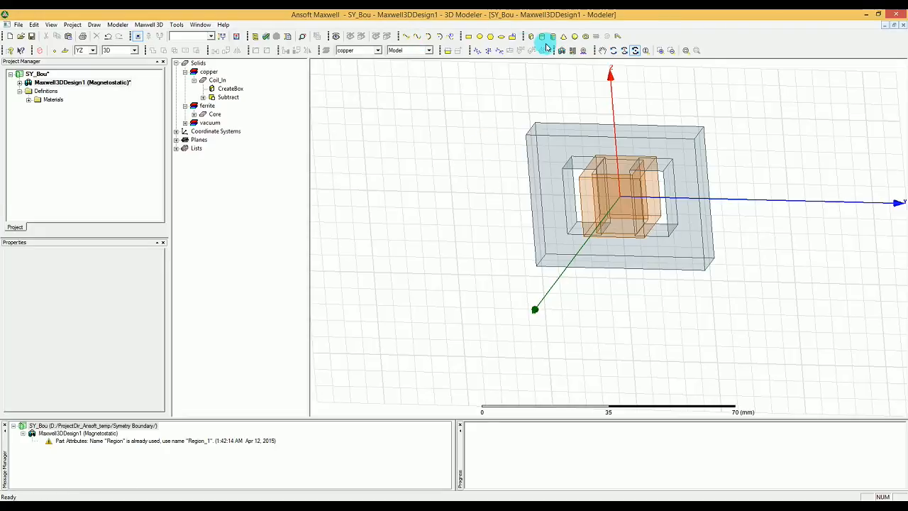
click(531, 36)
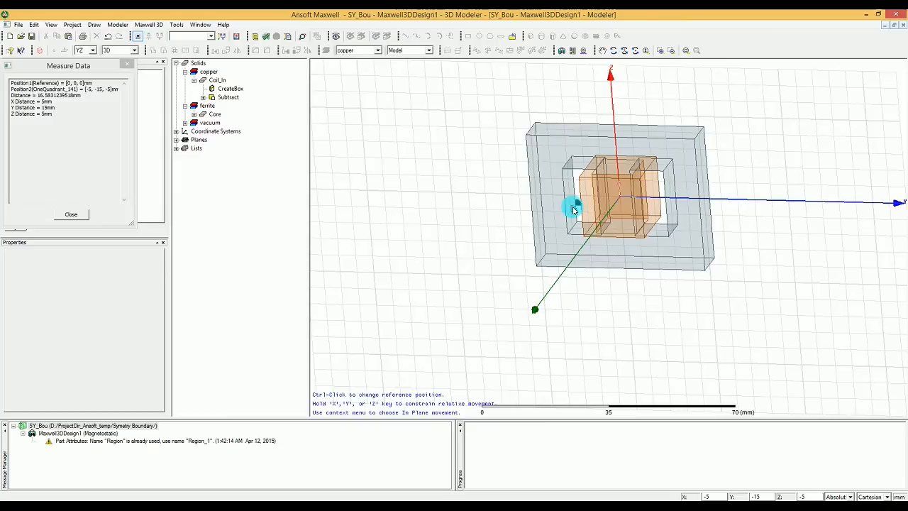
key(Escape)
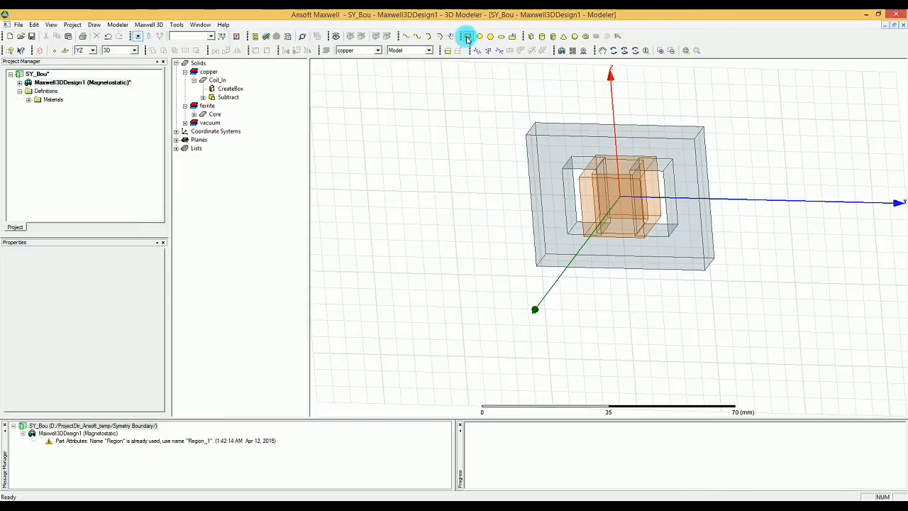
Draw a rectangle in the YZ plane from X 0, Y 10, Z -9 mm with dY 4 and dZ 18 mm.
click(470, 36)
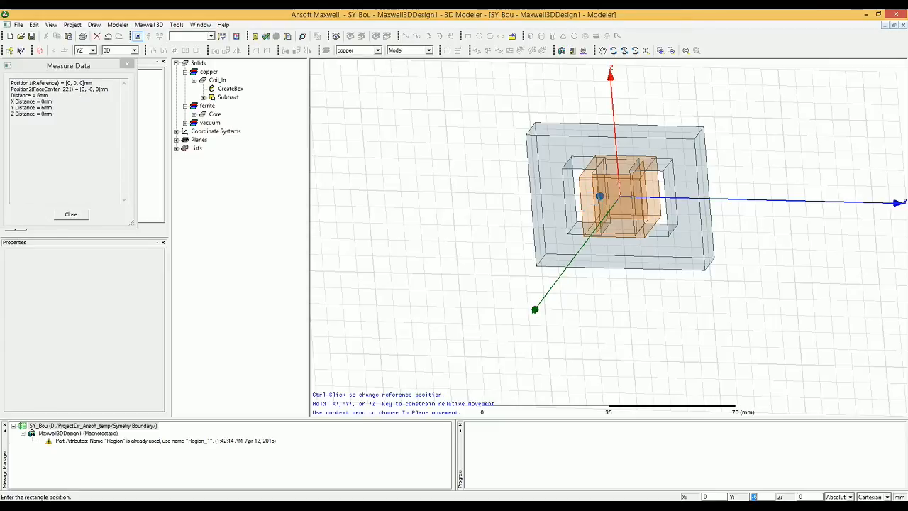
text(10)
key(Tab)
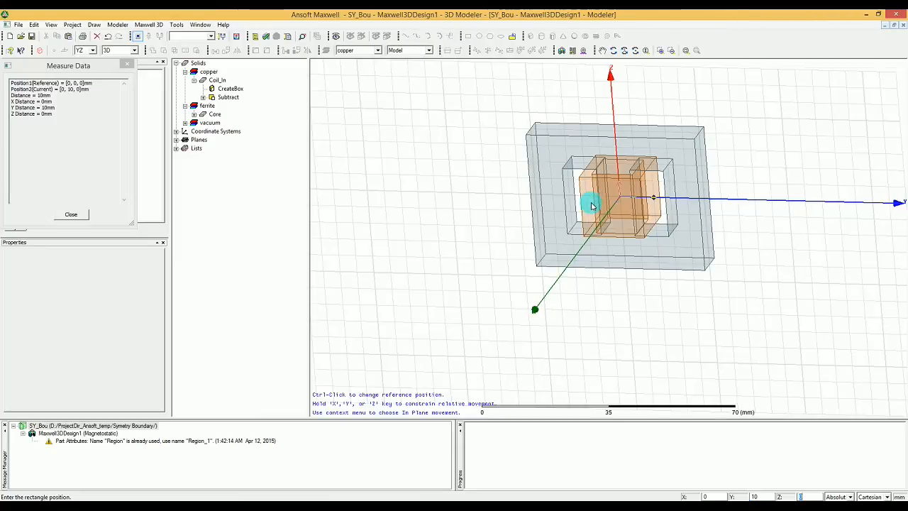
text(-9)
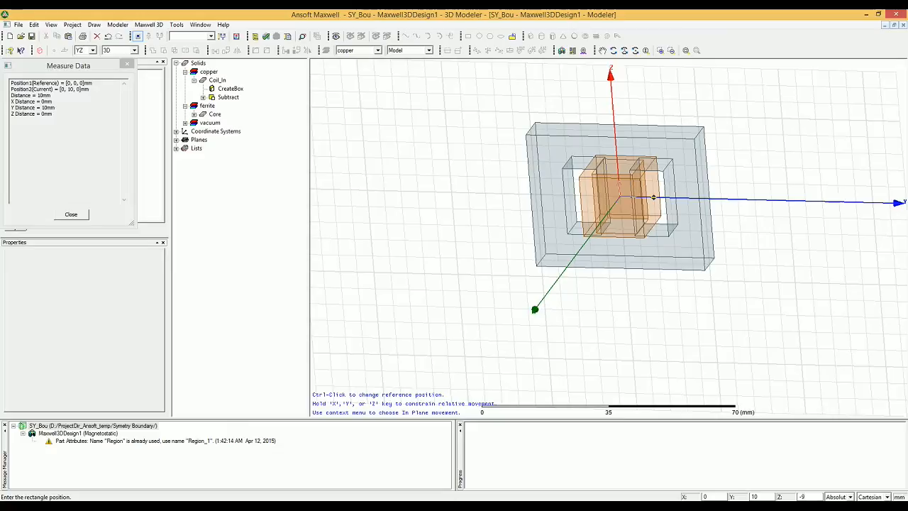
key(Return)
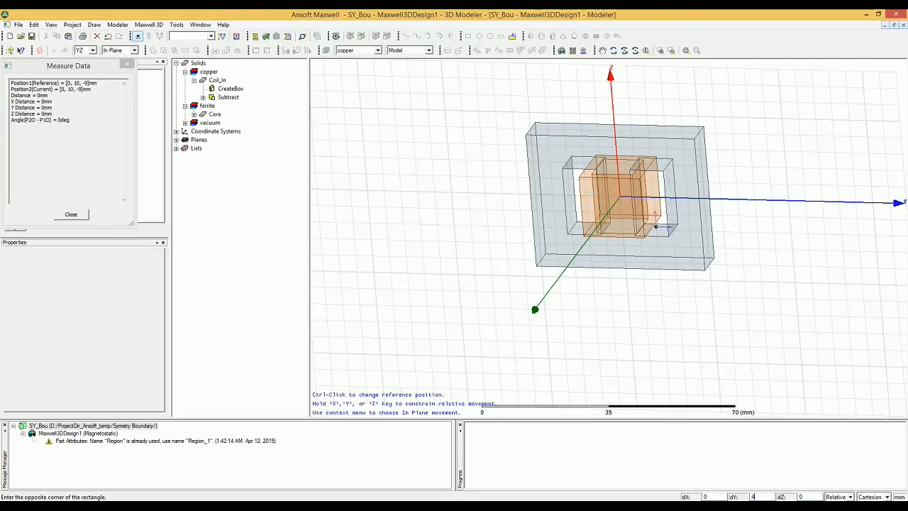
text(418)
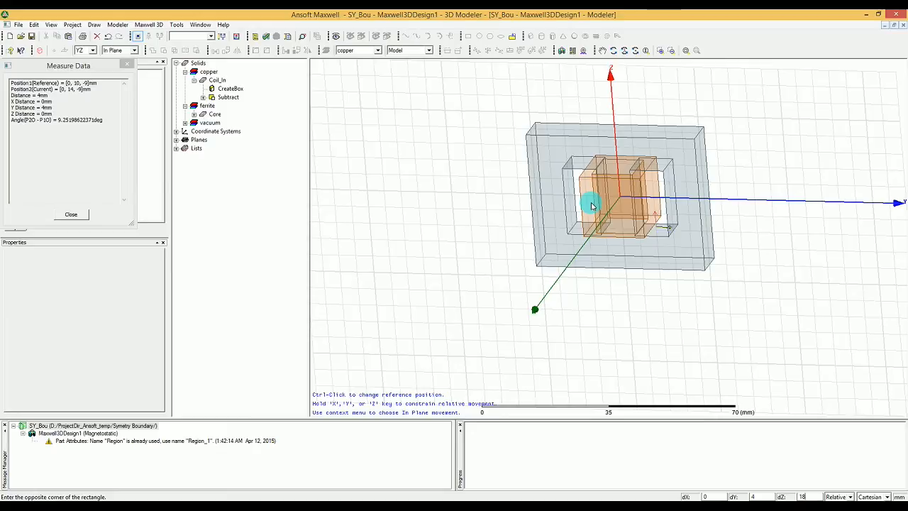
key(Return)
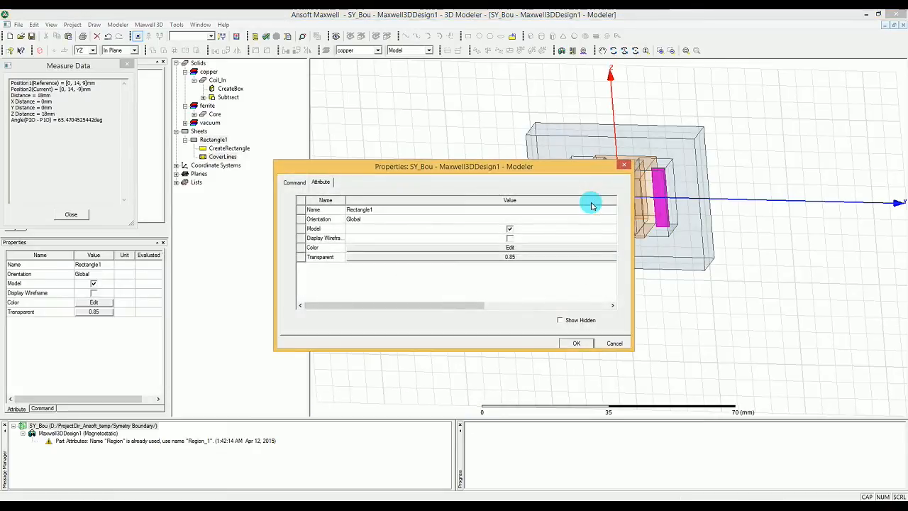
Rename the YZ rectangle as Coil_out, set its color to green (RGB 0, 255, 0) and accept its properties.
click(379, 209)
double_click(379, 210)
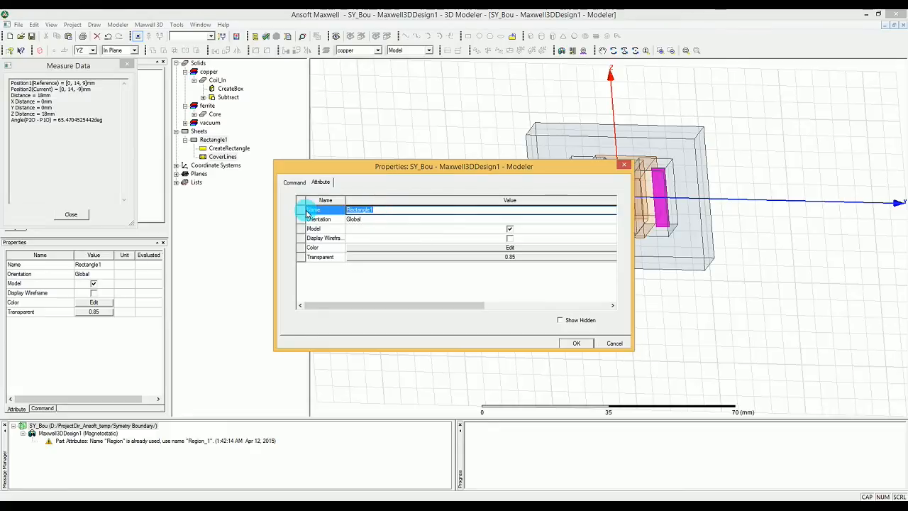
text(Coil_out)
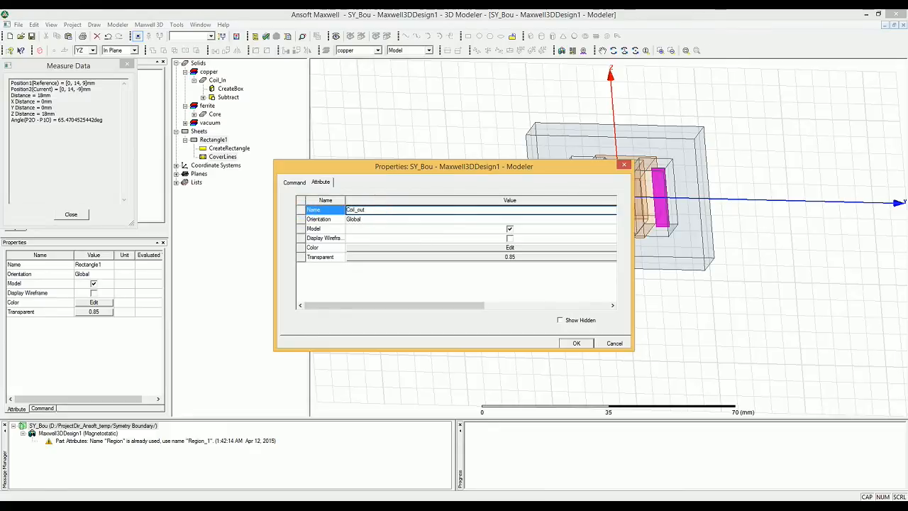
click(358, 248)
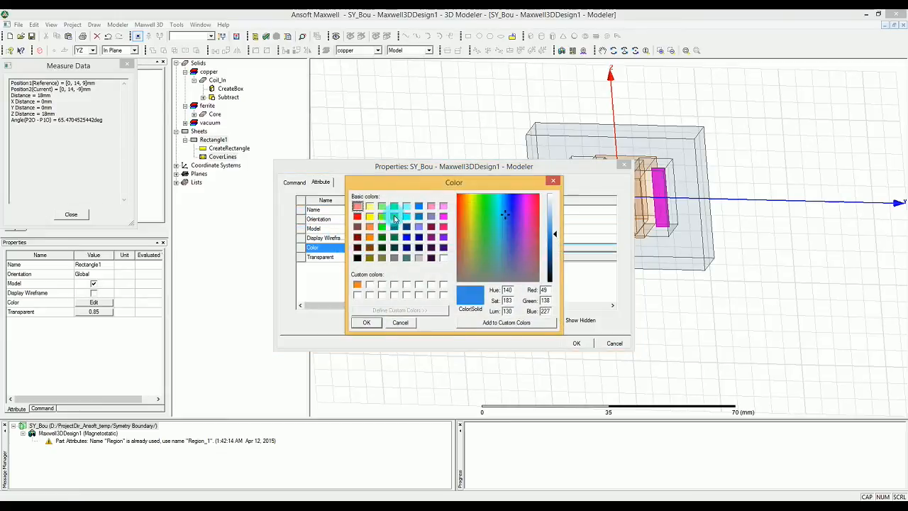
click(382, 226)
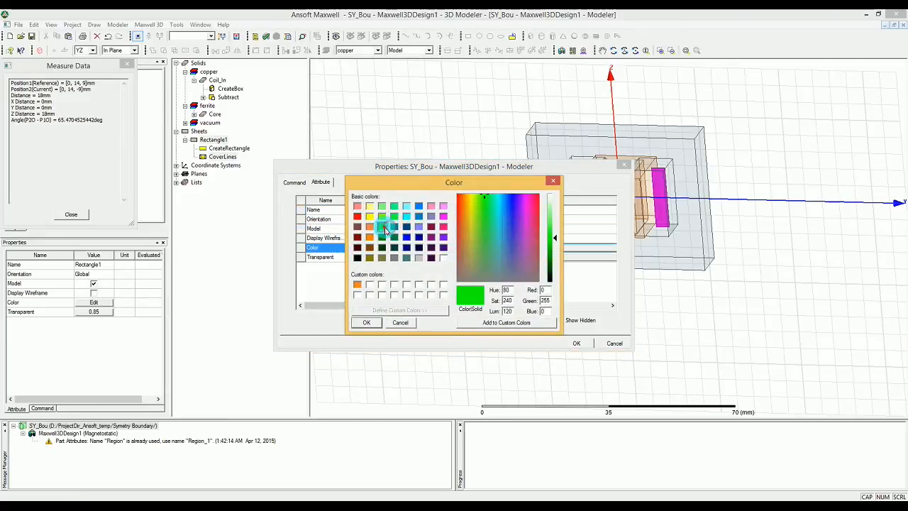
click(482, 324)
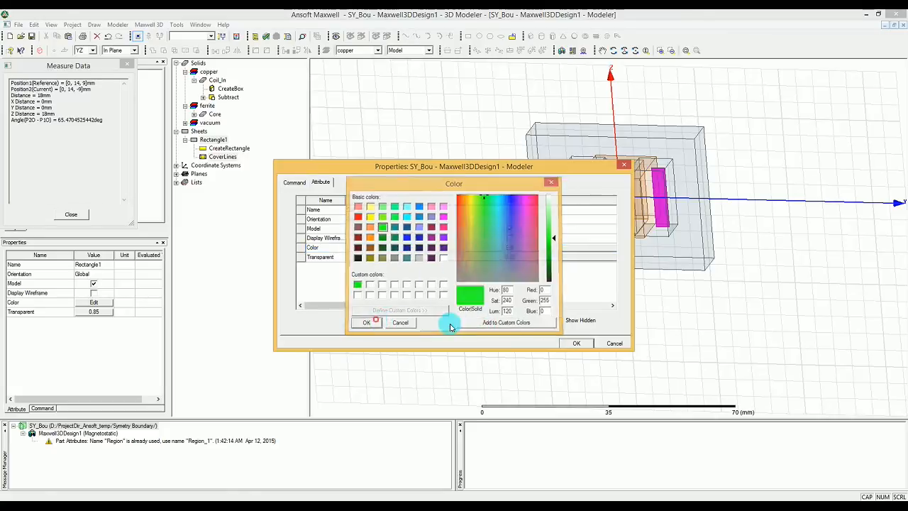
click(367, 322)
click(576, 343)
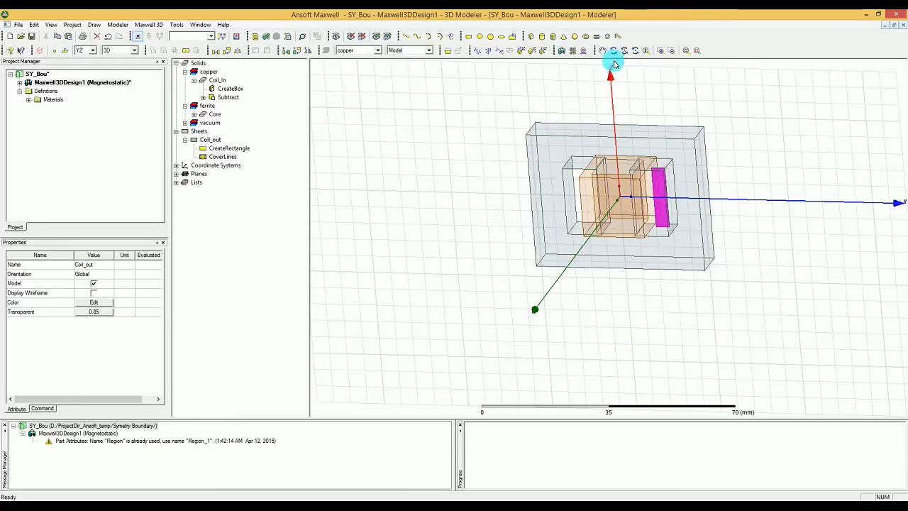
Draw a rough open five-segment polyline from 0, 12, 0 on Coil_out around the inner coil, ending at 10, 10, 10 mm.
click(637, 54)
drag(726, 180, 752, 162)
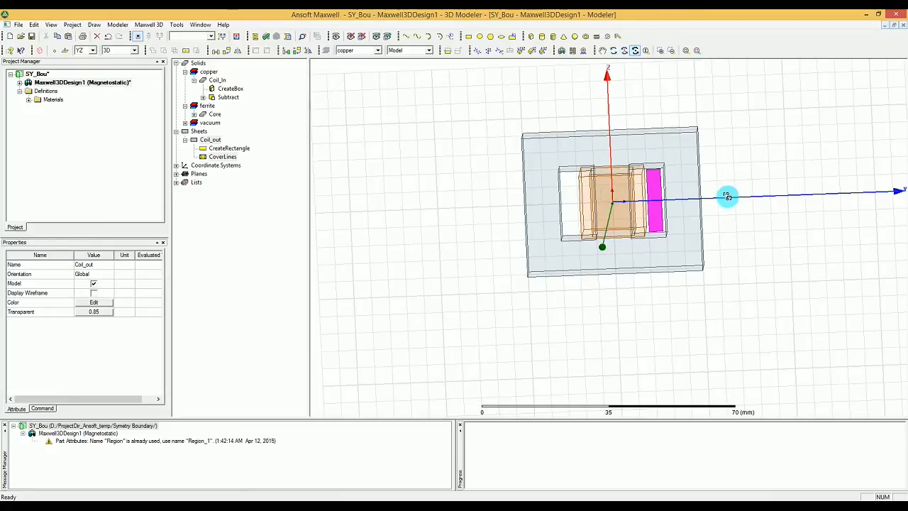
drag(725, 194, 727, 203)
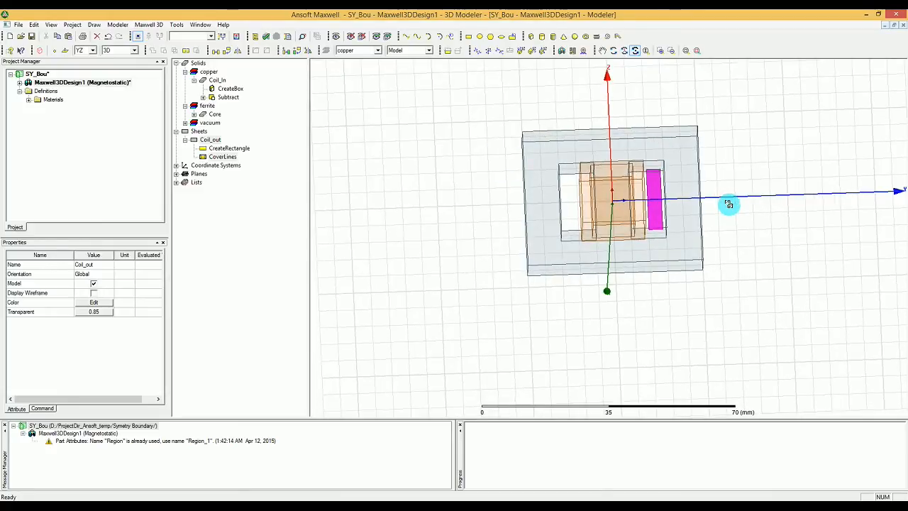
drag(689, 197, 681, 219)
key(Escape)
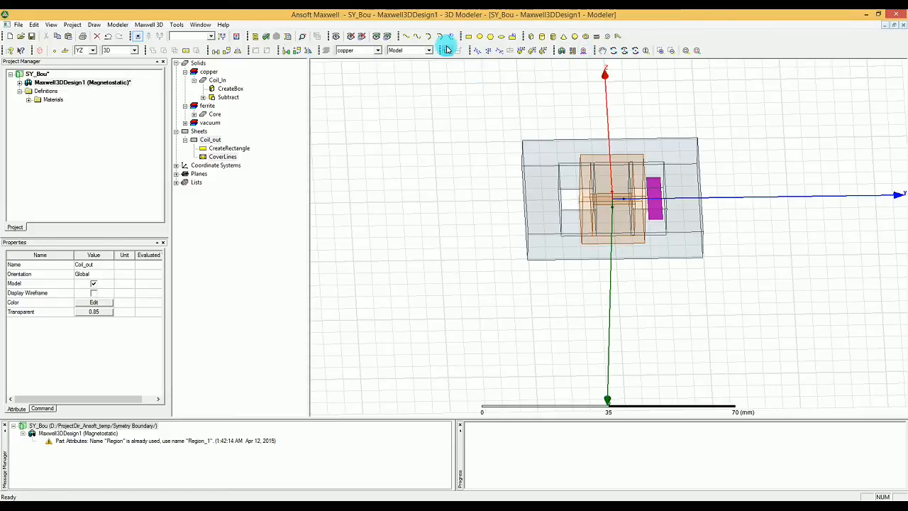
click(408, 36)
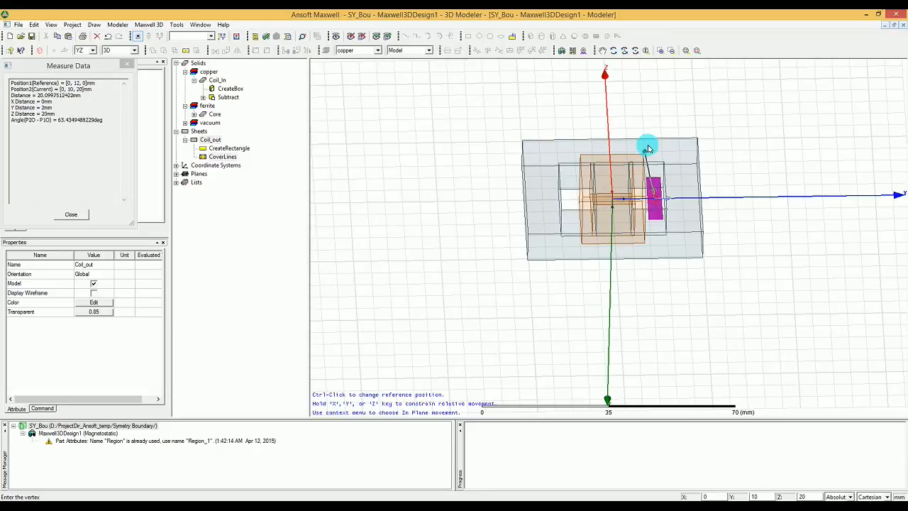
ctrl+click(537, 162)
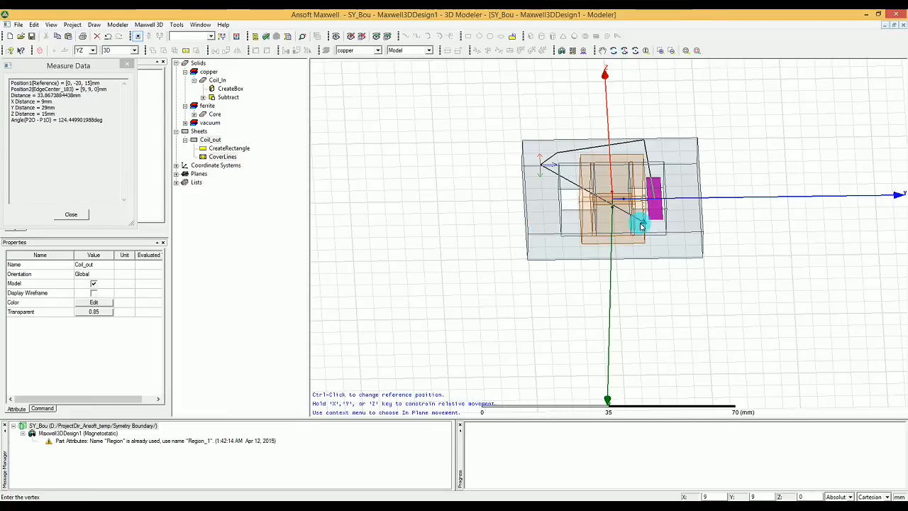
ctrl+click(640, 226)
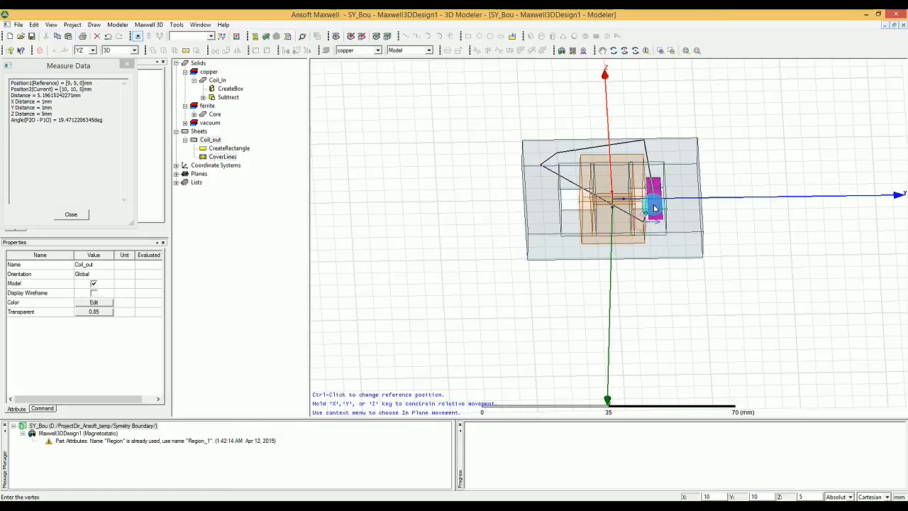
ctrl+click(655, 206)
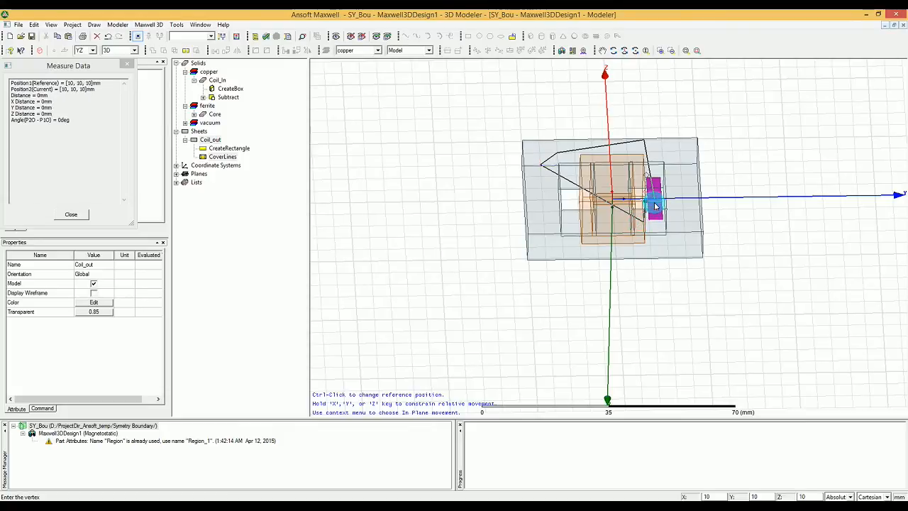
right_click(655, 205)
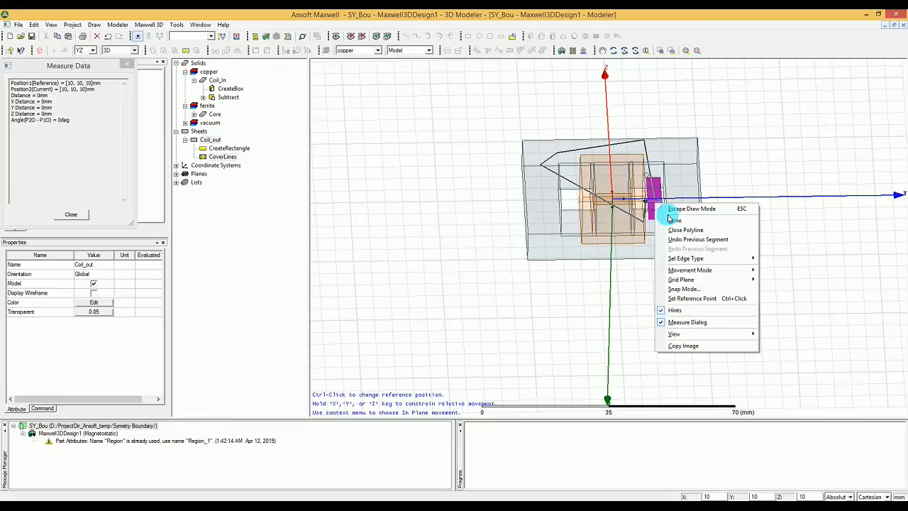
click(670, 221)
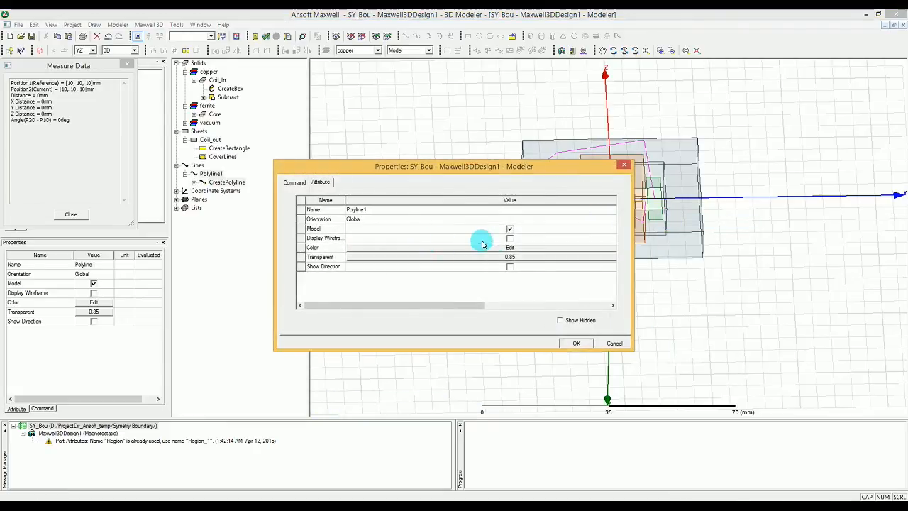
Rename the new polyline as the_path and accept its properties.
click(392, 209)
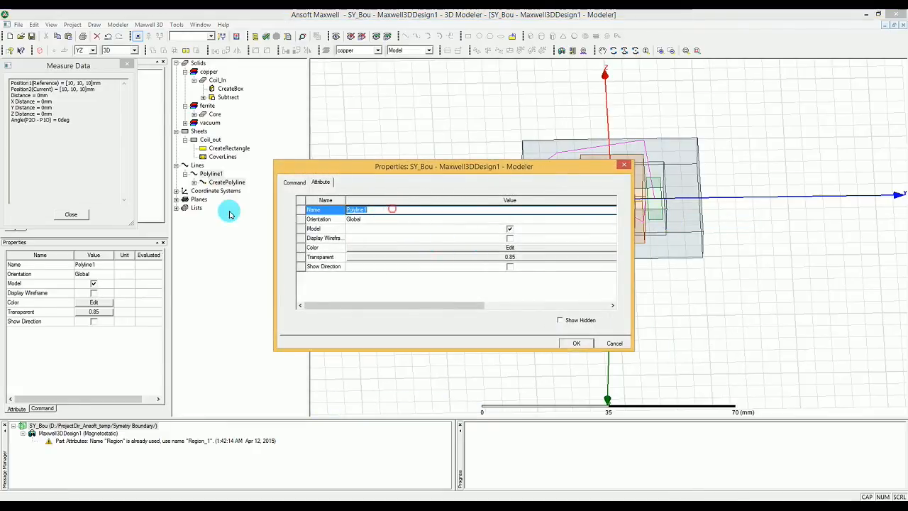
text(the_pl)
key(Return)
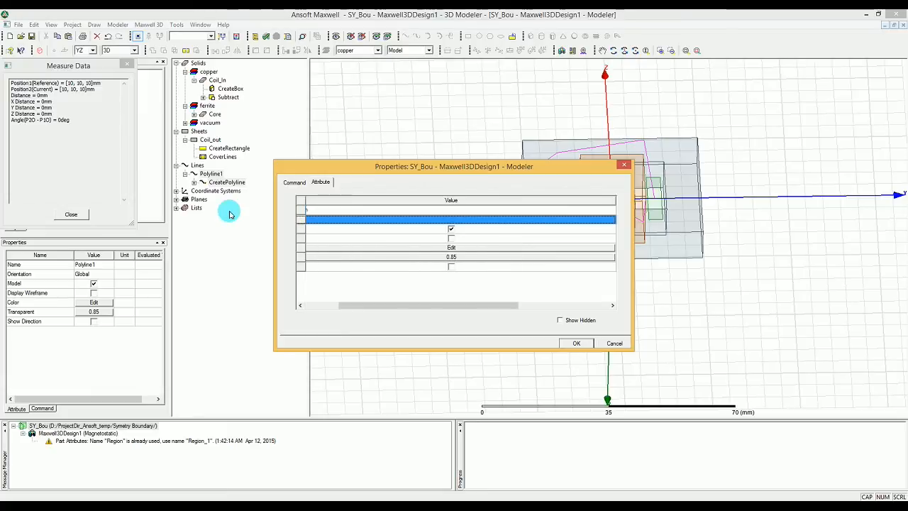
click(570, 342)
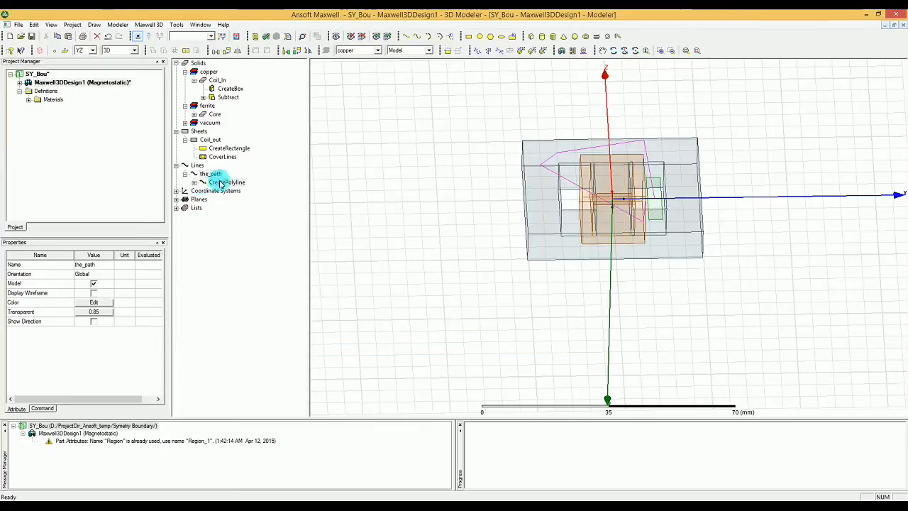
Set the first line segment of the_path to run from 10, 10, 9 to -10, 10, 9 mm.
click(220, 183)
click(194, 183)
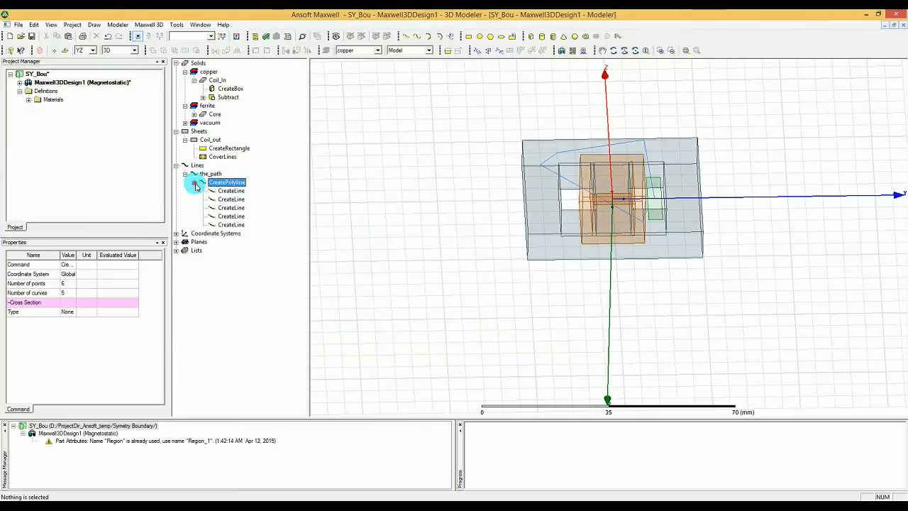
click(236, 193)
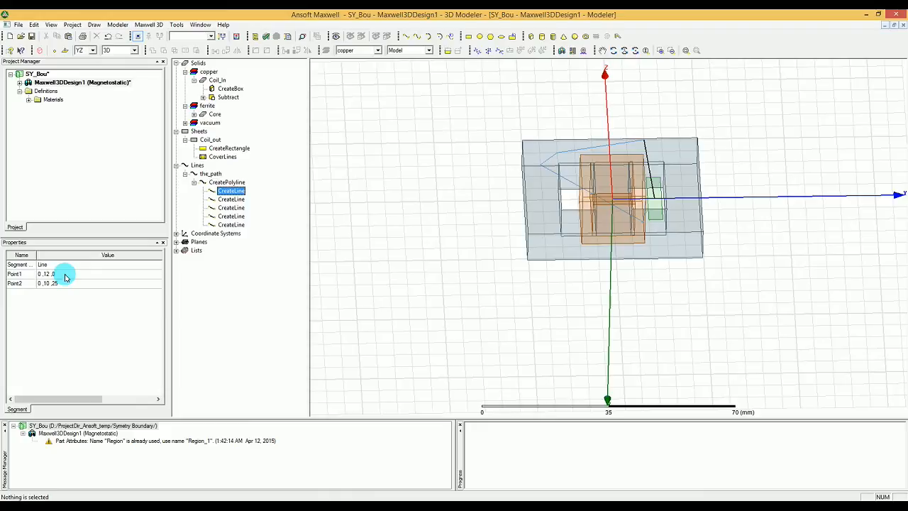
click(63, 274)
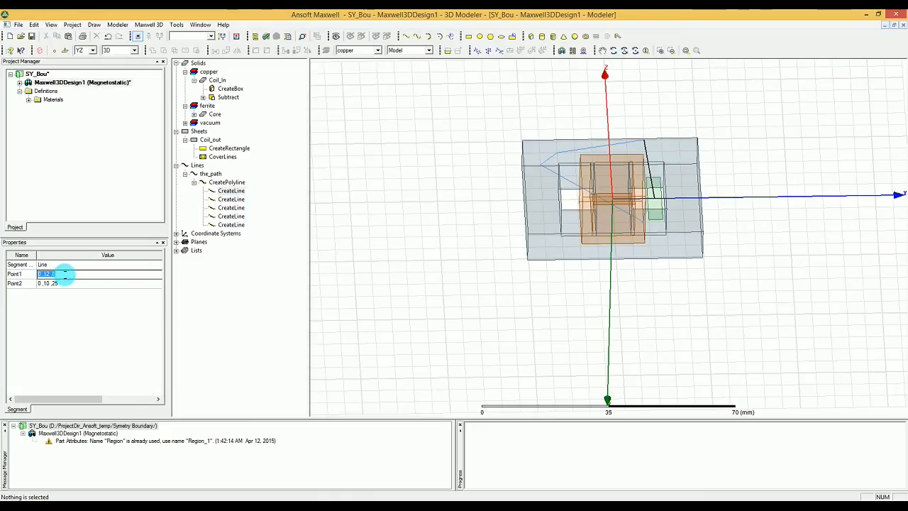
text(10)
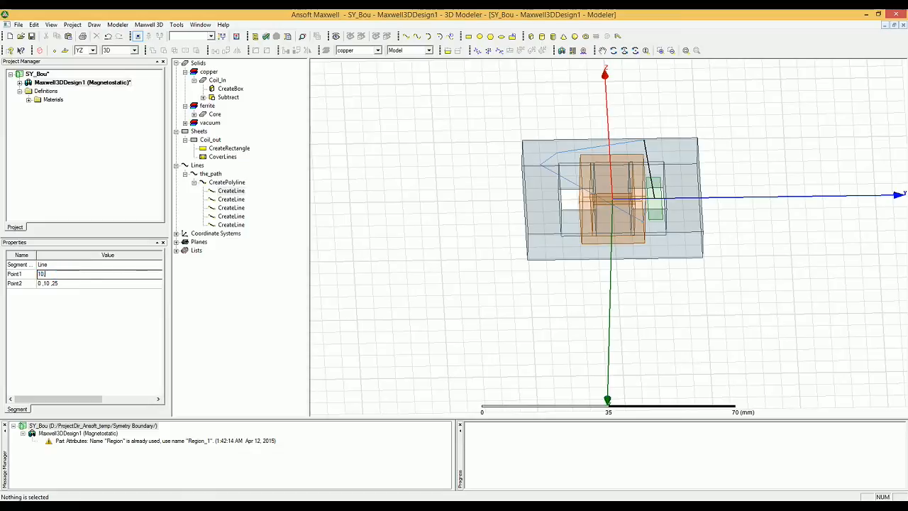
text(,10,9)
key(Return)
click(51, 284)
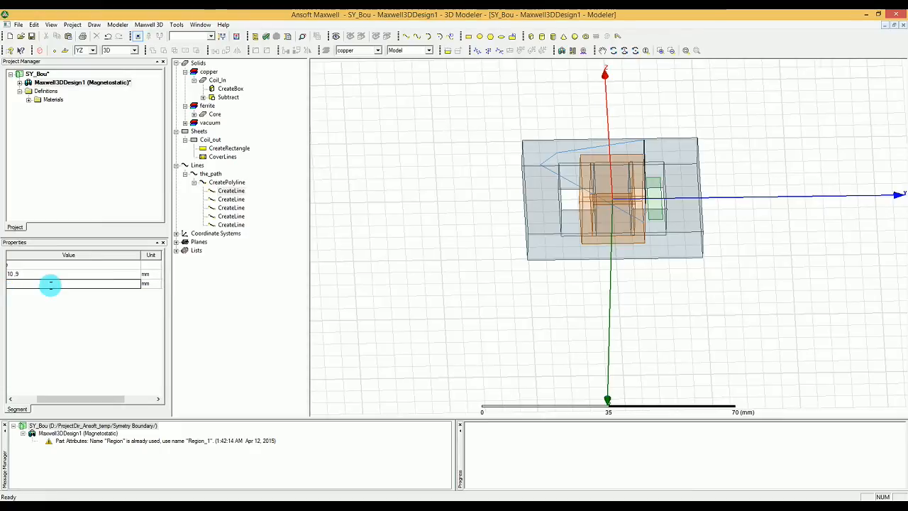
text(10)
text(,10.9)
key(Return)
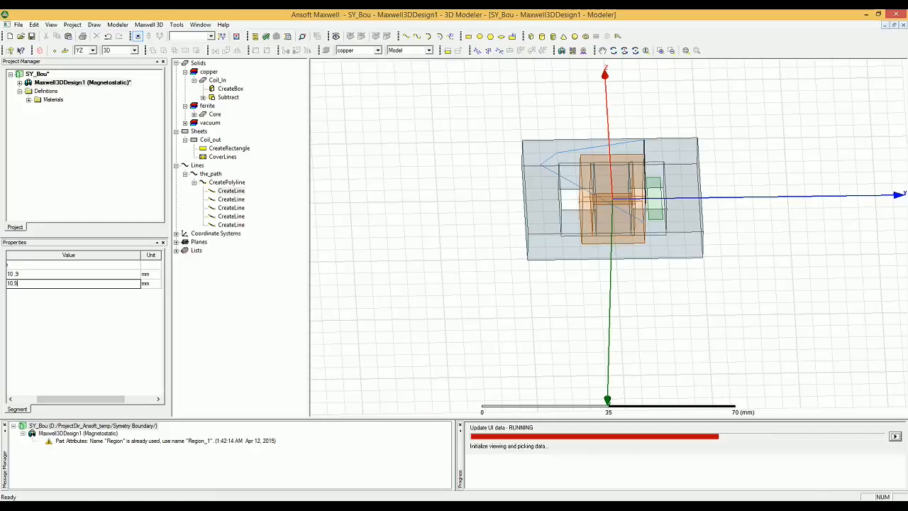
Set Point2 of the second line segment of the_path to -10, -10, 9 mm.
click(236, 202)
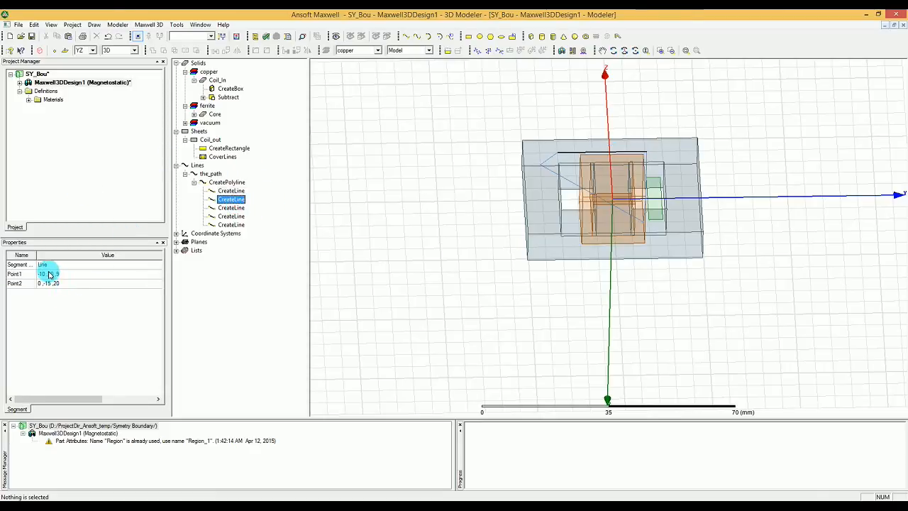
click(59, 284)
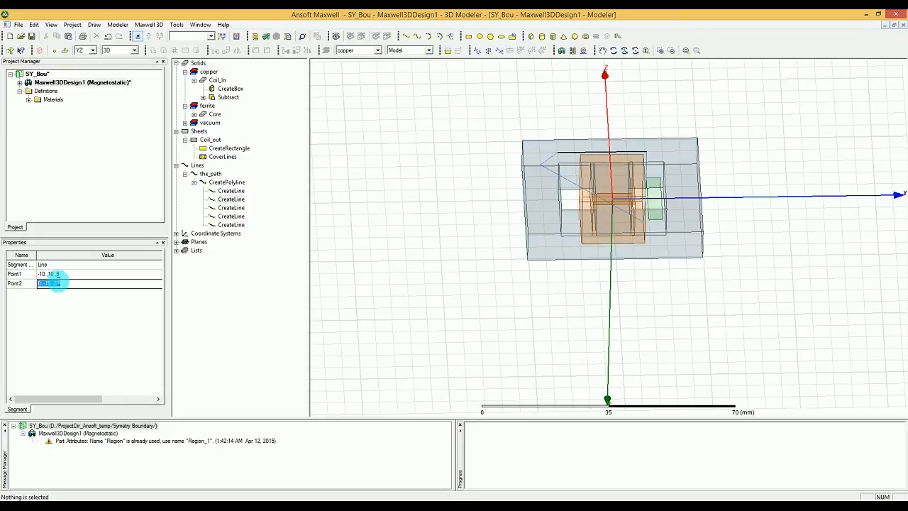
text(-10,-10,9)
key(Return)
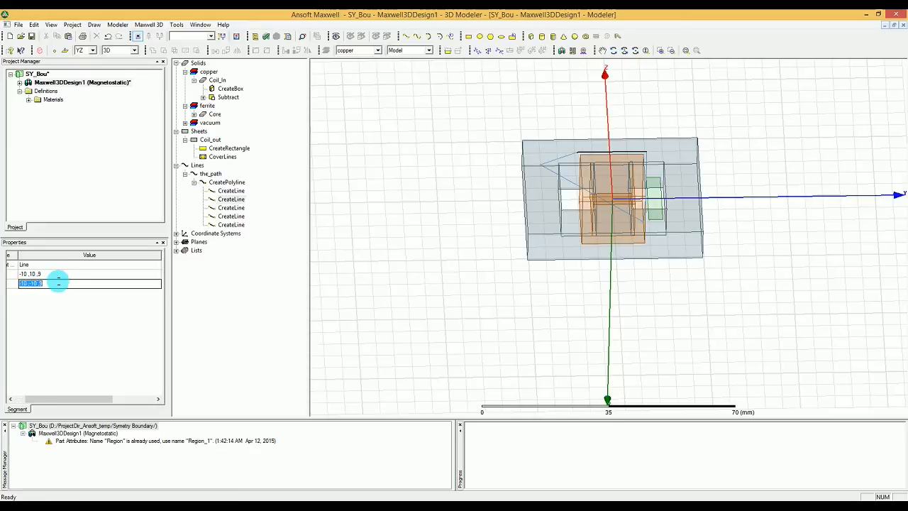
Set Point2 of the third line segment of the_path to 10, -10, 9 mm.
click(224, 207)
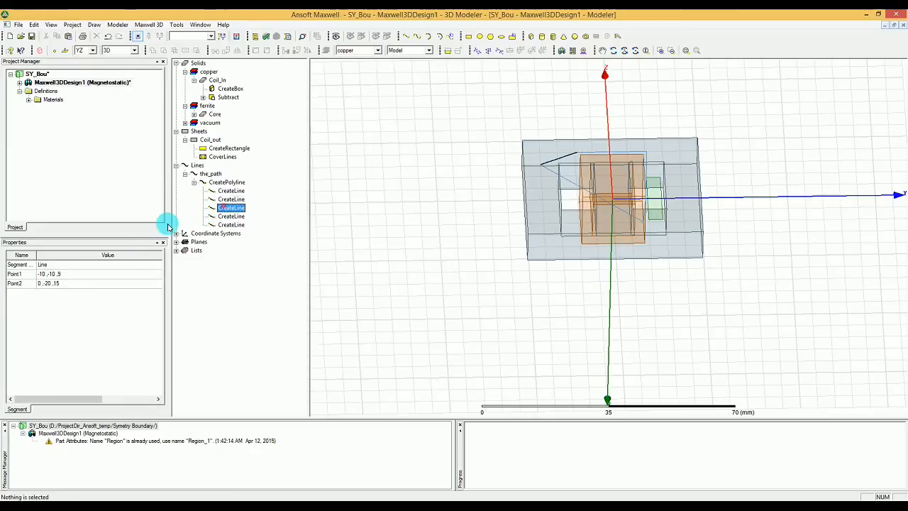
click(99, 283)
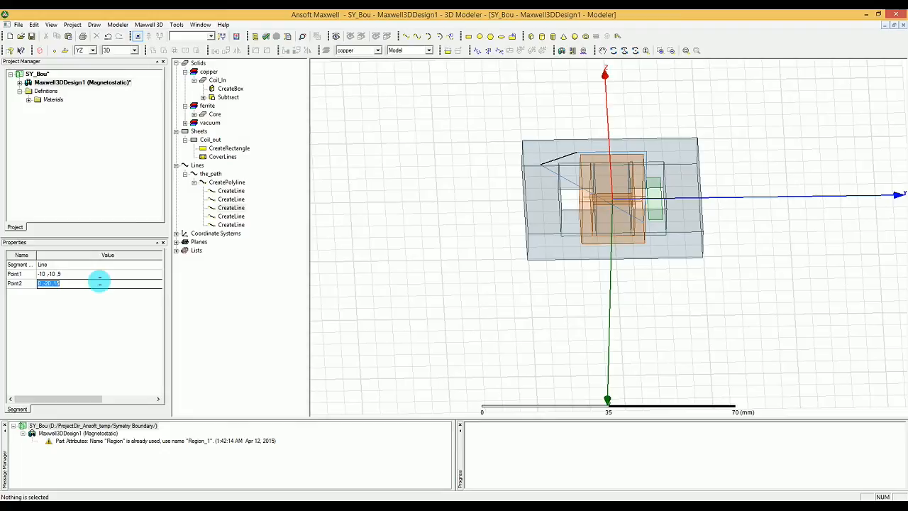
text(10,-410)
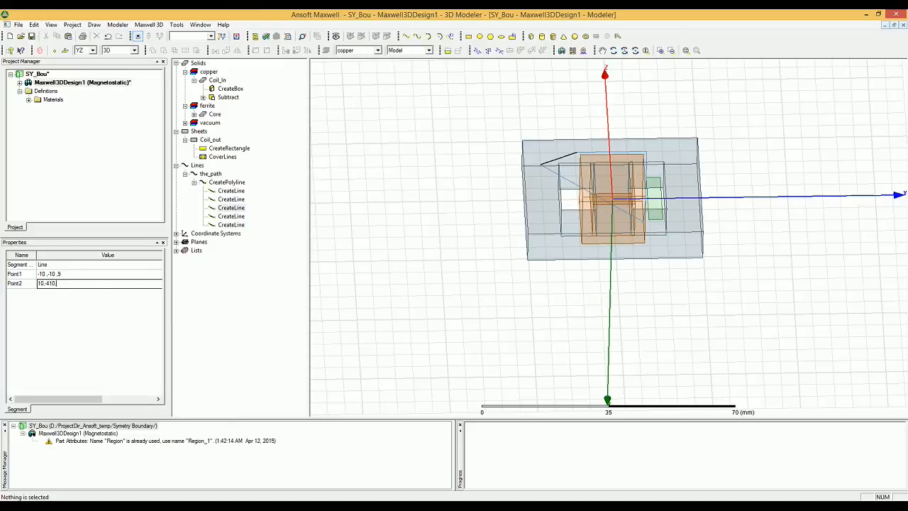
click(99, 282)
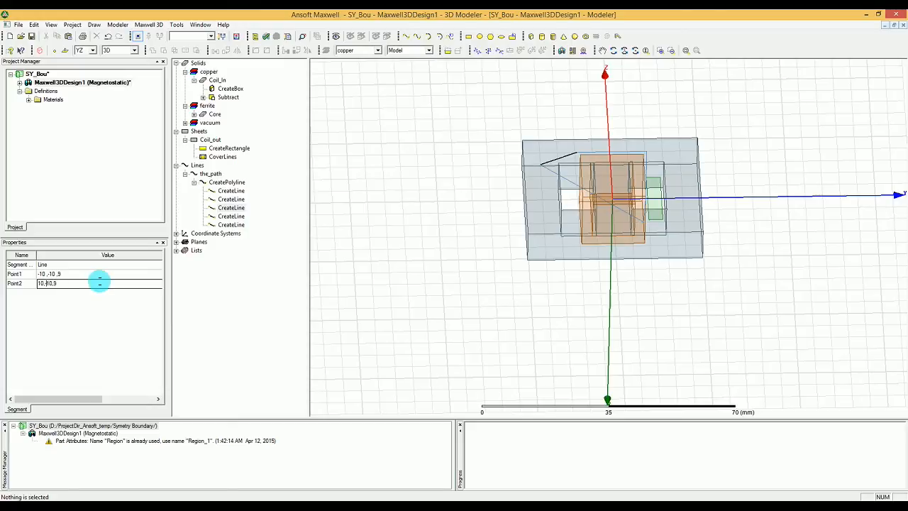
key(Right)
key(Right)
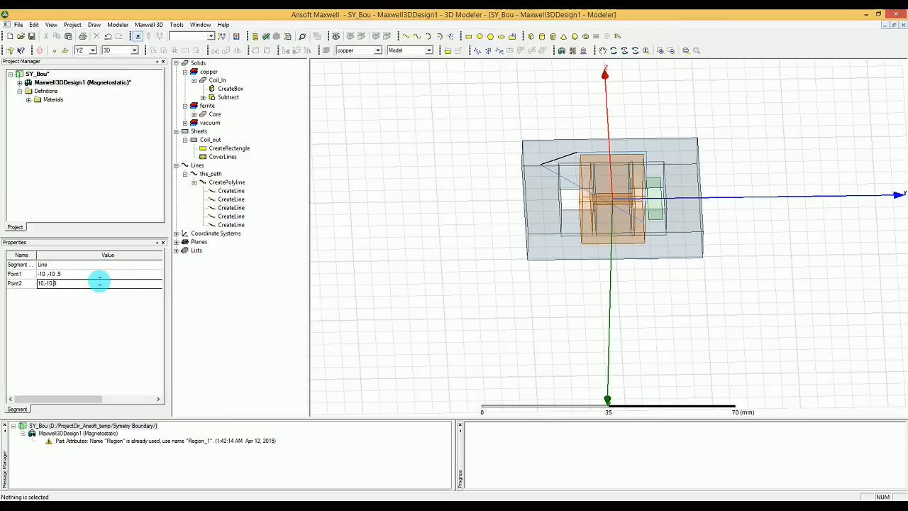
key(Return)
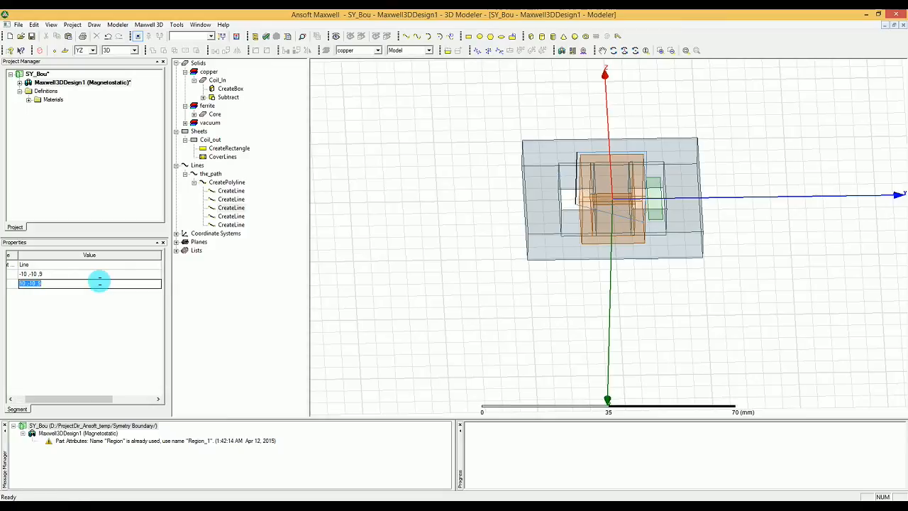
Set Point2 of the fourth line segment of the_path to 10, 10, 9 mm.
click(240, 217)
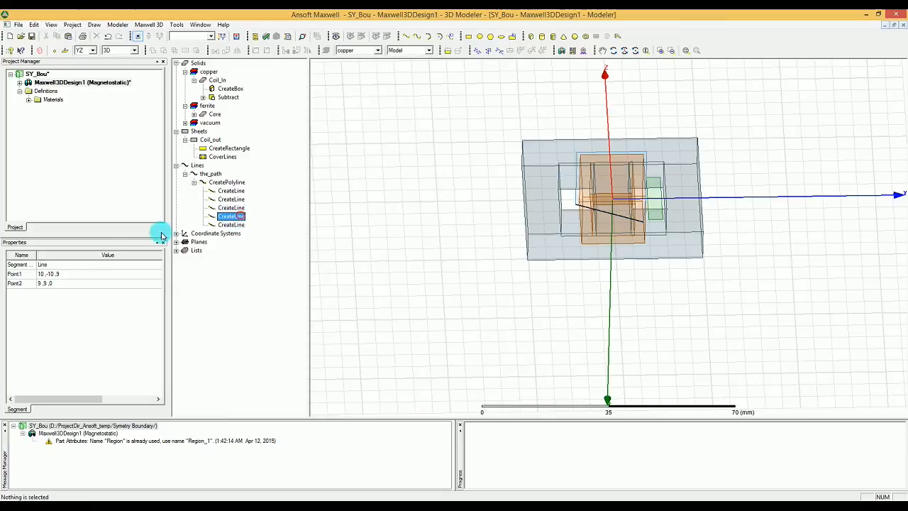
click(75, 283)
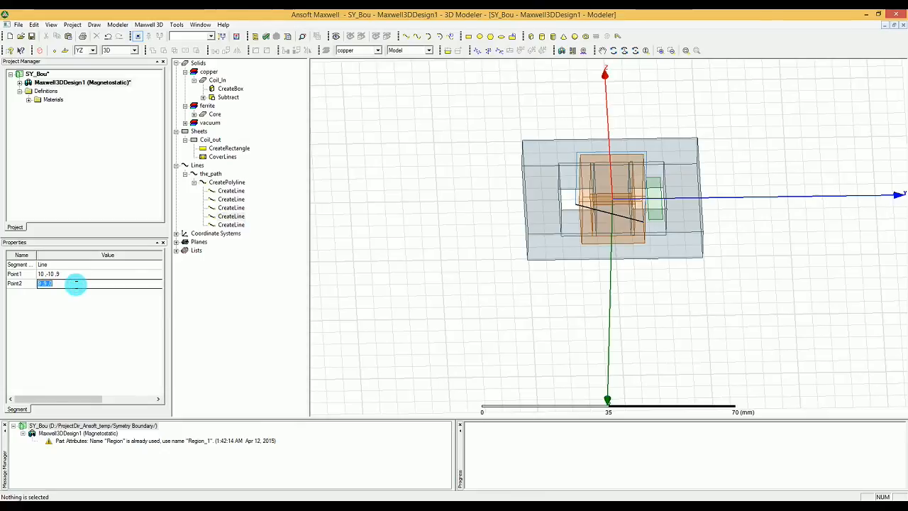
text(10)
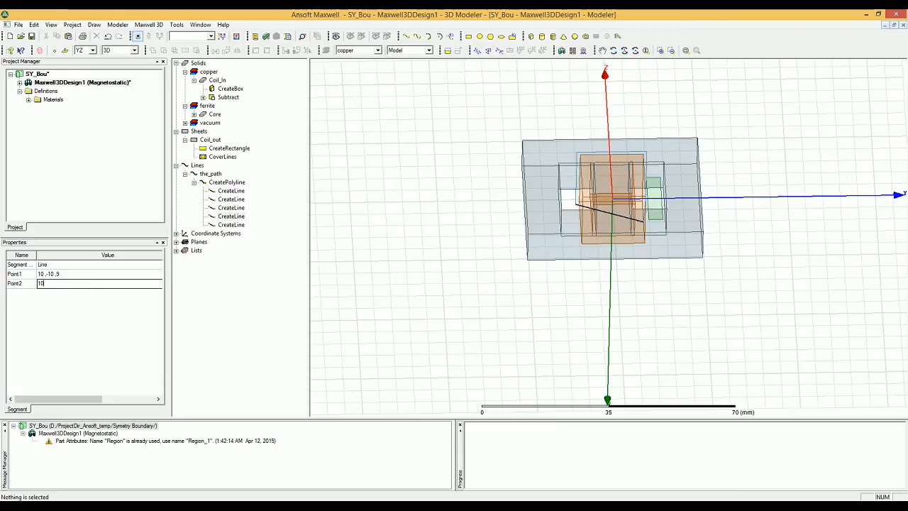
text(,10,9)
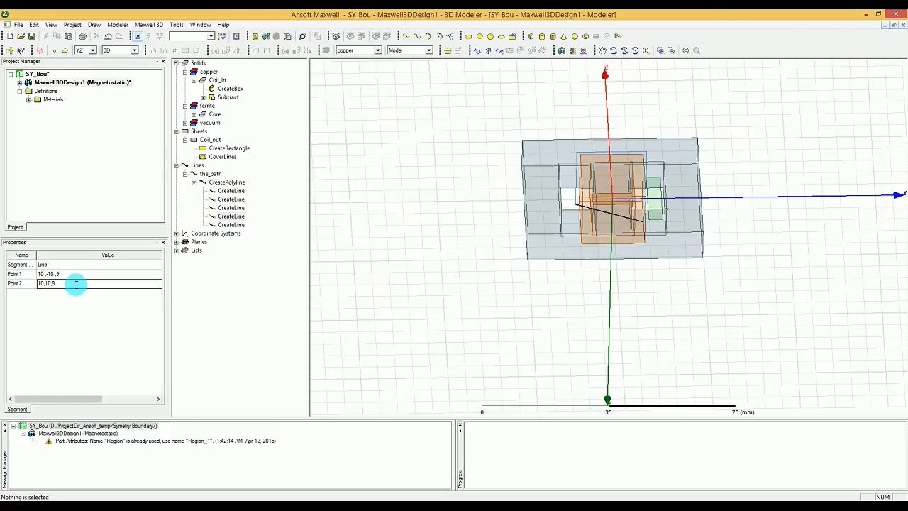
key(Return)
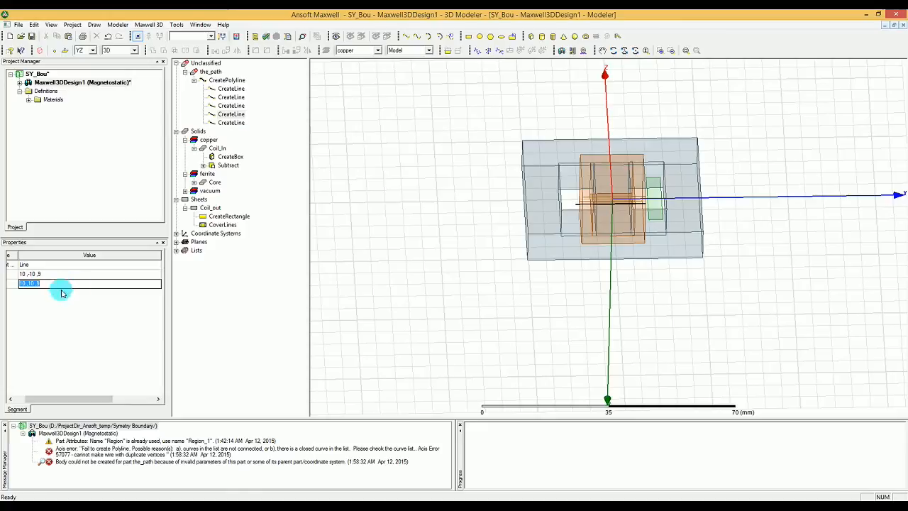
Delete the end point of the fifth line segment of the_path to remove the surplus segment.
click(236, 123)
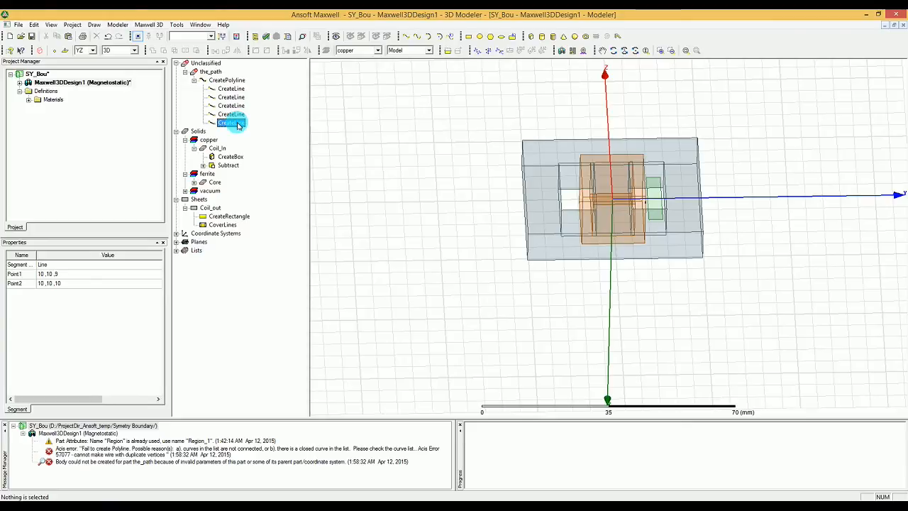
right_click(238, 125)
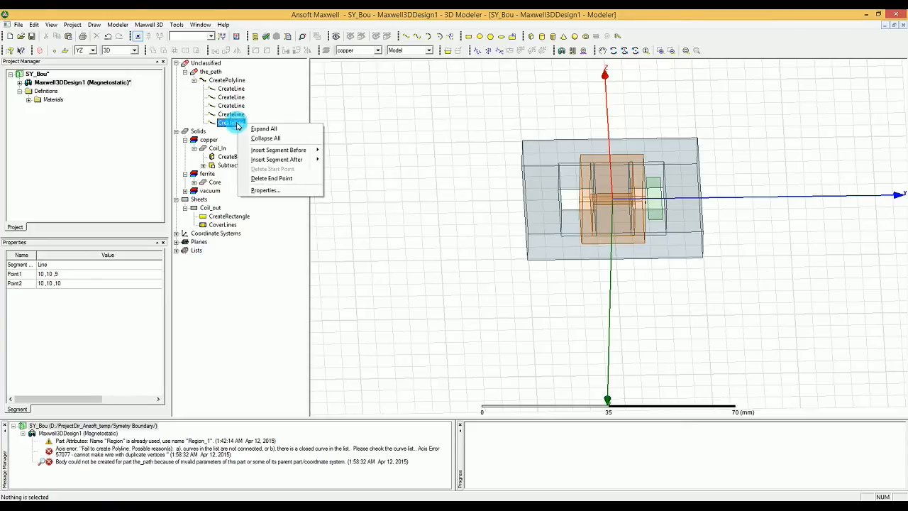
click(276, 179)
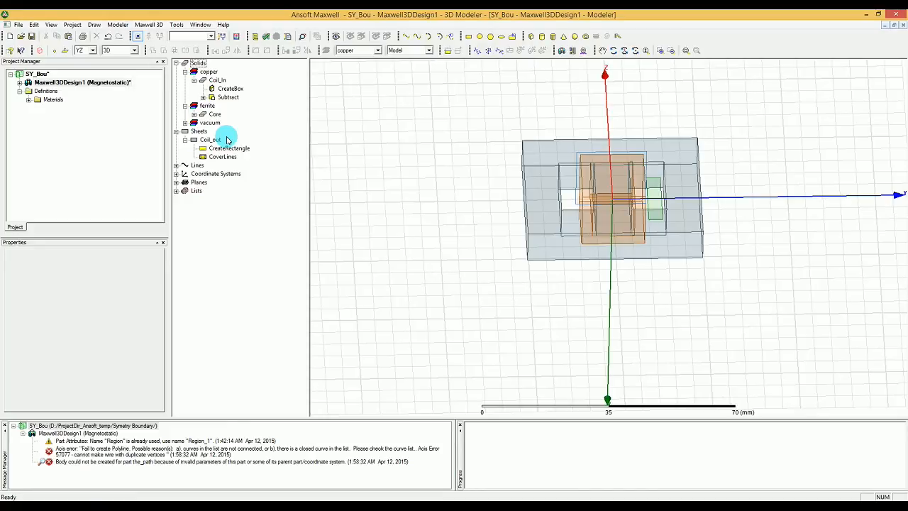
Examine the remaining line segments of the_path and its outline around the inner coil.
click(176, 165)
click(224, 200)
click(227, 207)
click(228, 215)
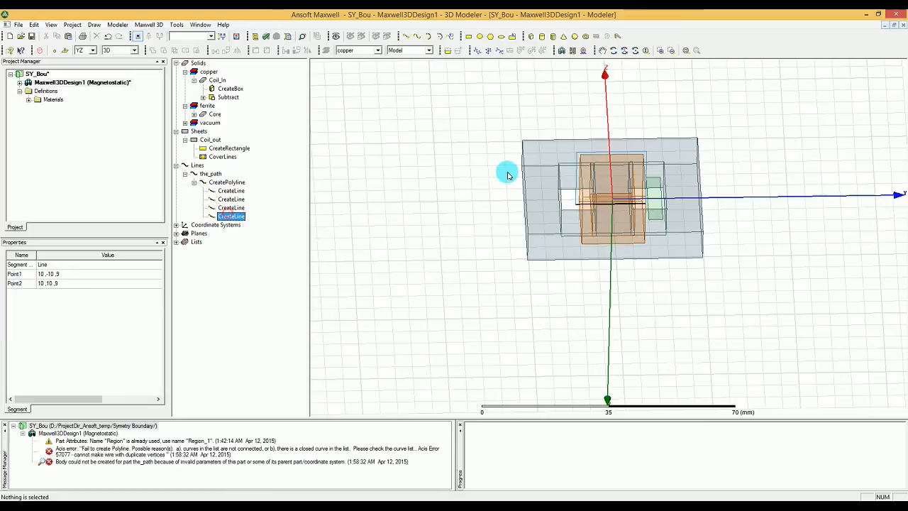
click(635, 50)
drag(639, 115, 628, 162)
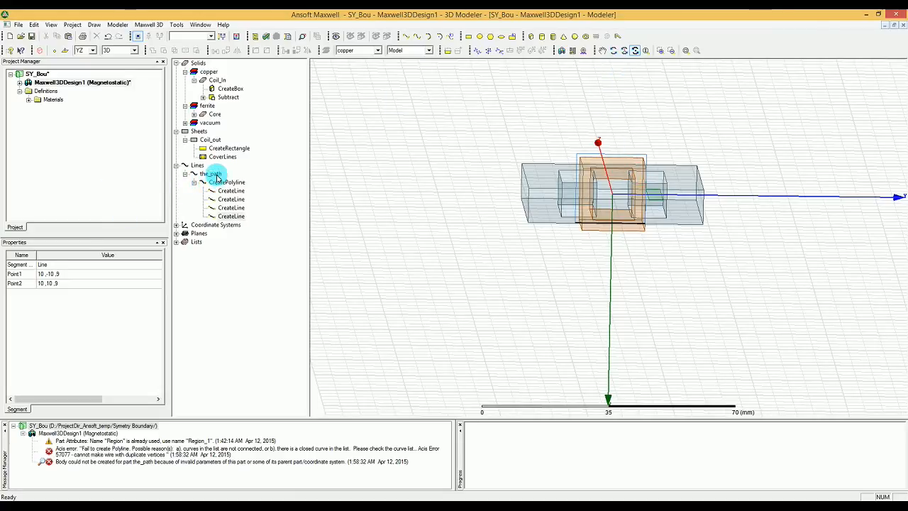
click(208, 173)
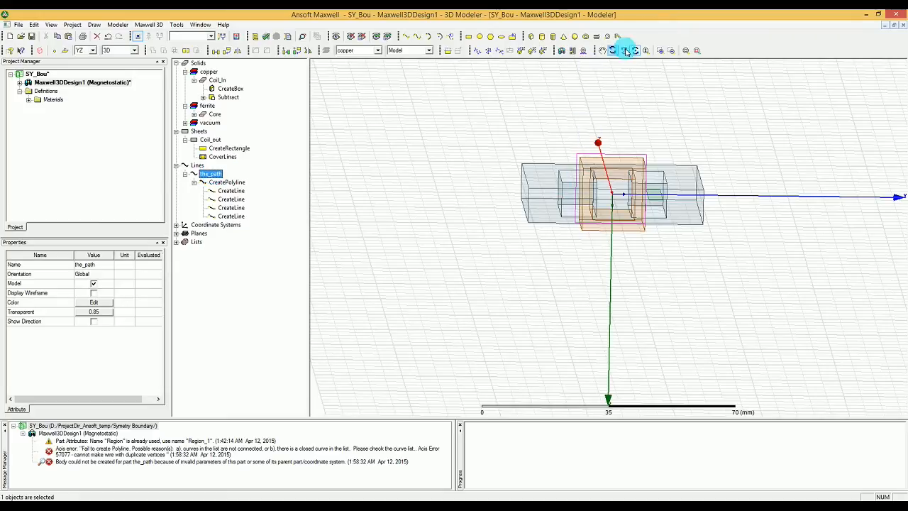
click(661, 51)
drag(563, 139, 686, 239)
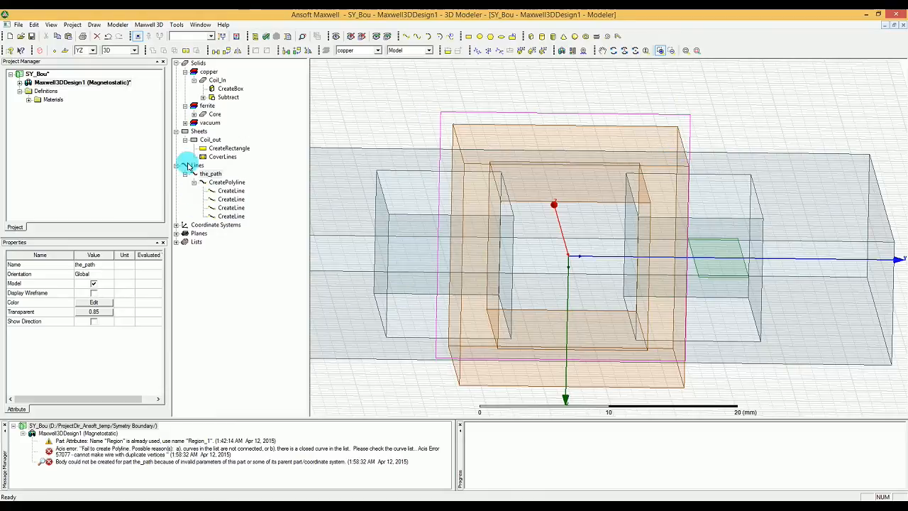
Examine how the_path and the Coil_out rectangle are positioned relative to the inner coil and the core.
click(192, 165)
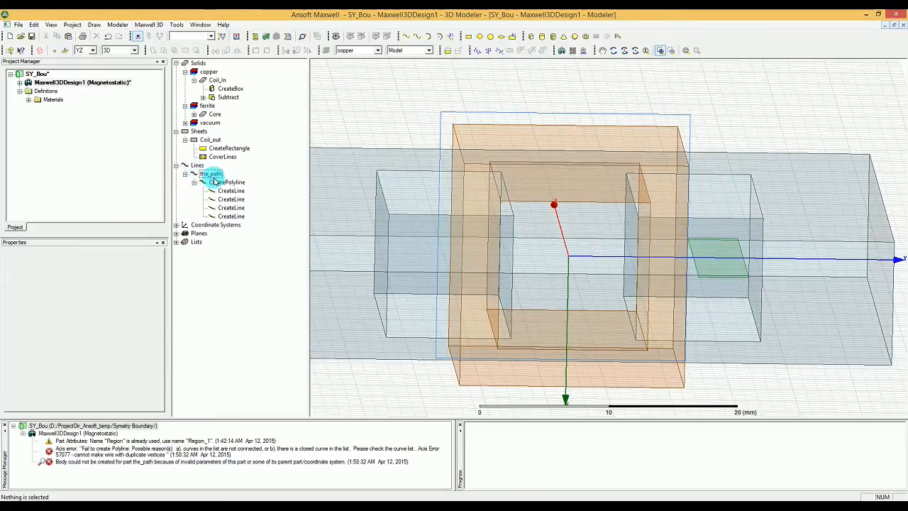
click(212, 174)
click(197, 166)
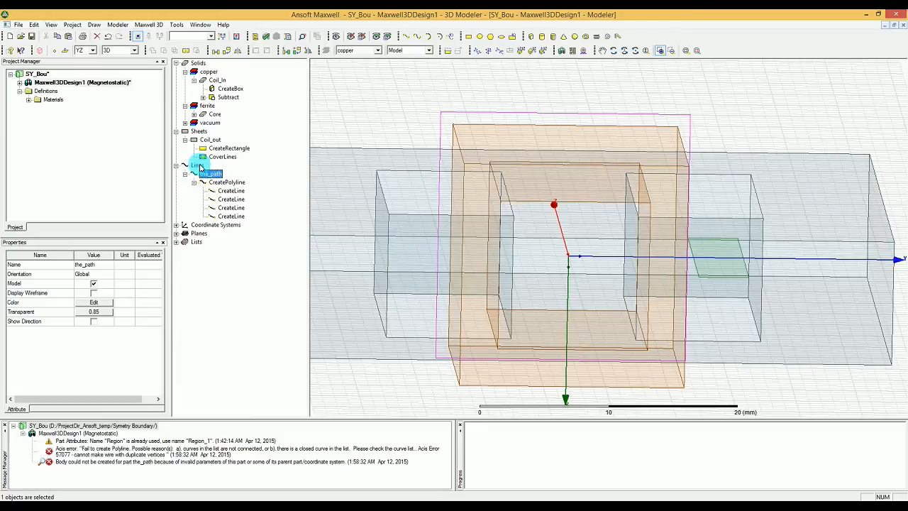
click(209, 173)
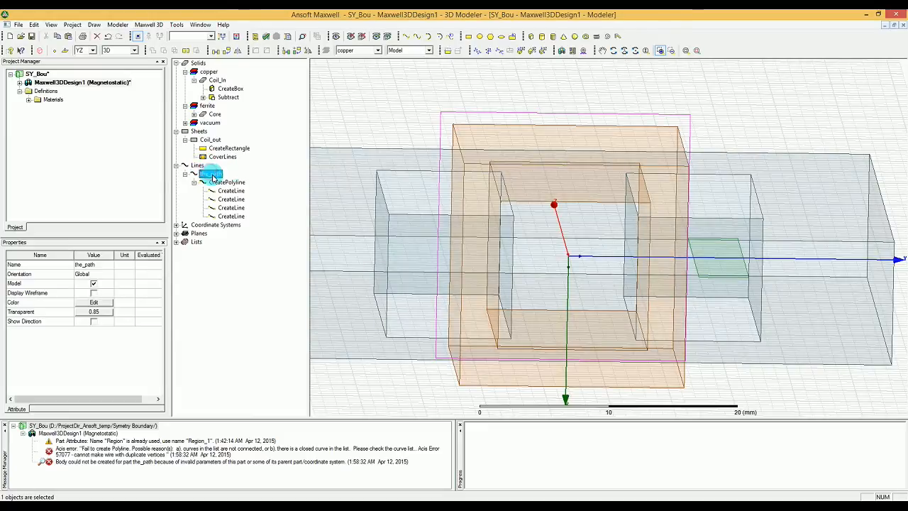
drag(527, 286, 534, 253)
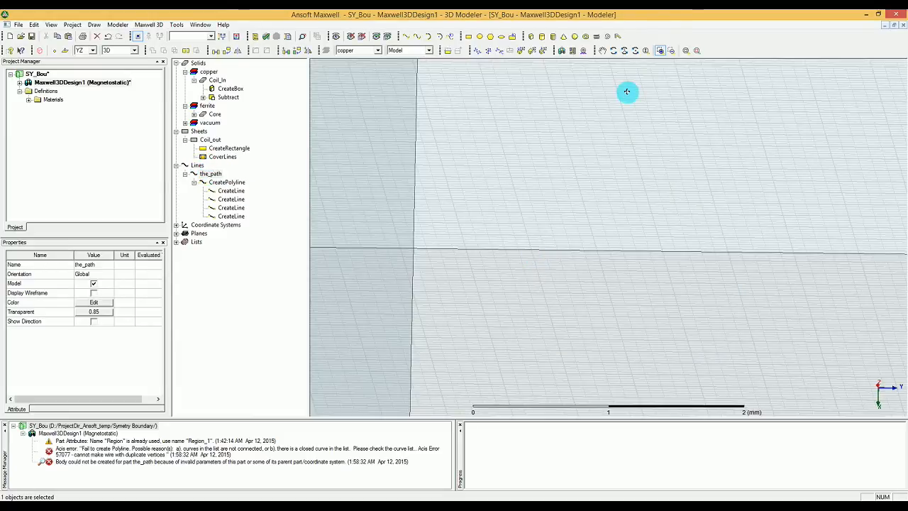
click(697, 50)
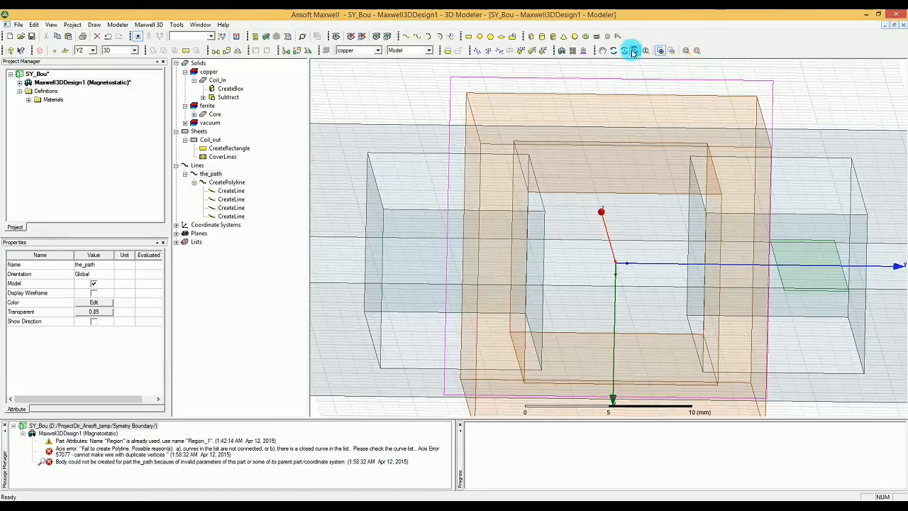
mouse_move(633, 53)
mouse_down()
mouse_move(646, 81)
mouse_move(649, 50)
mouse_up()
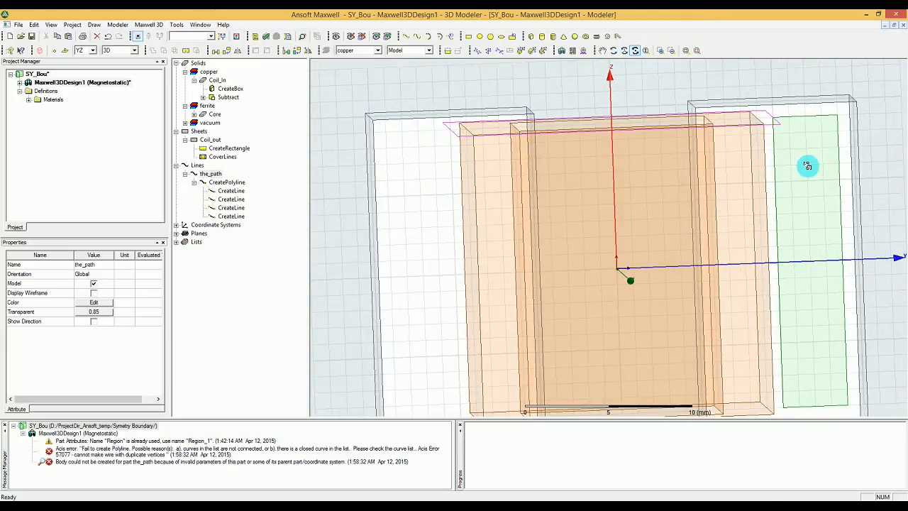
key(Escape)
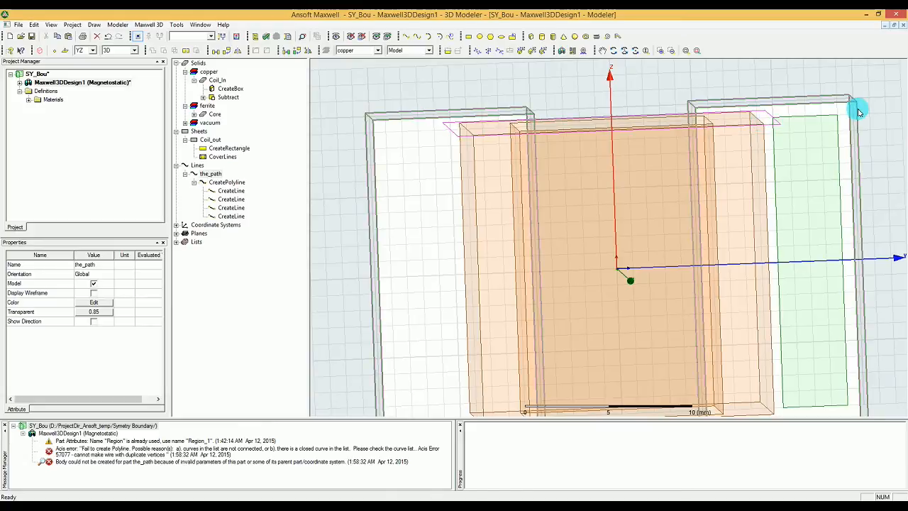
click(838, 152)
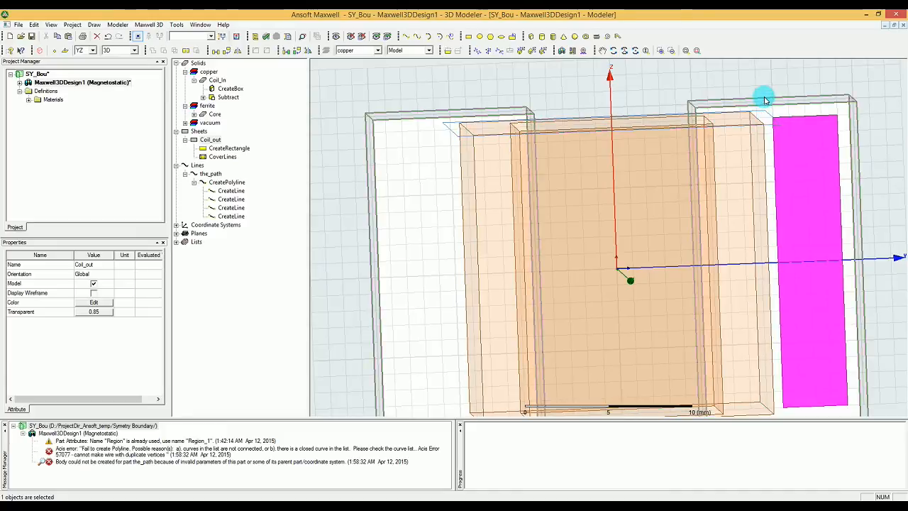
click(633, 50)
drag(671, 109, 669, 128)
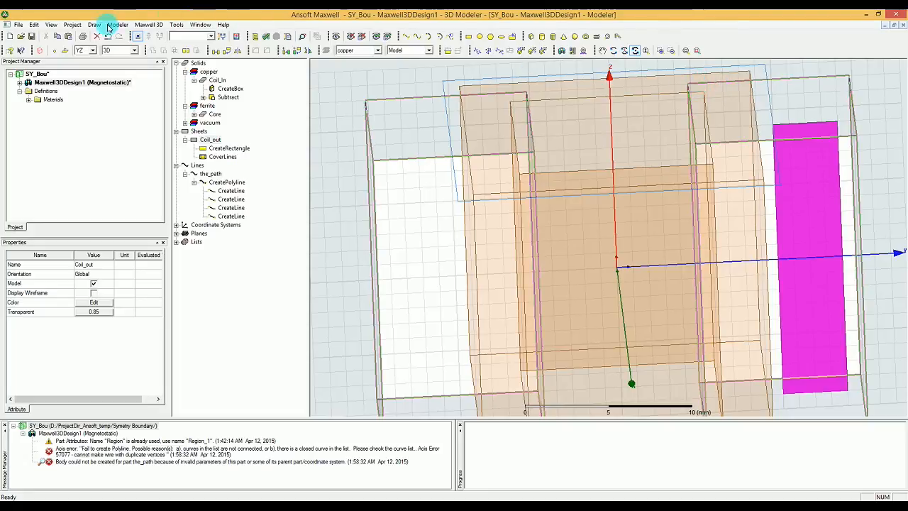
click(225, 183)
right_click(212, 175)
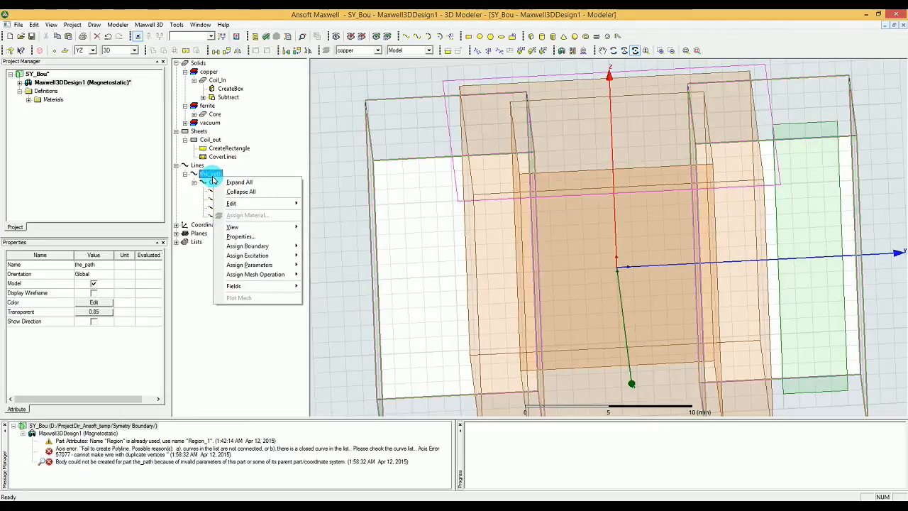
click(216, 15)
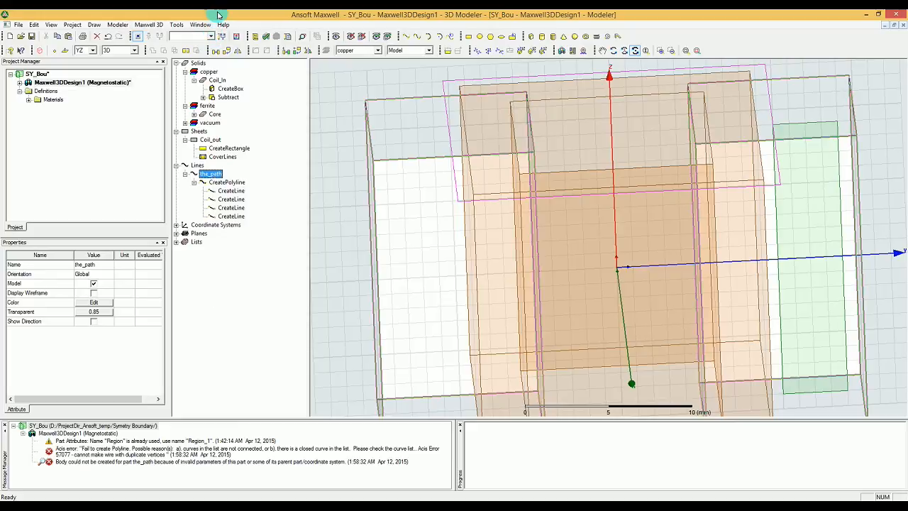
click(118, 24)
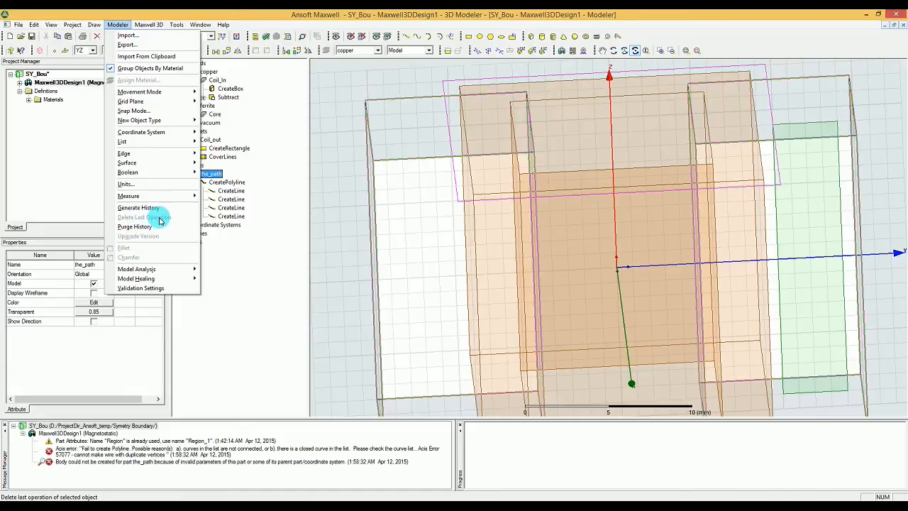
click(266, 194)
click(211, 174)
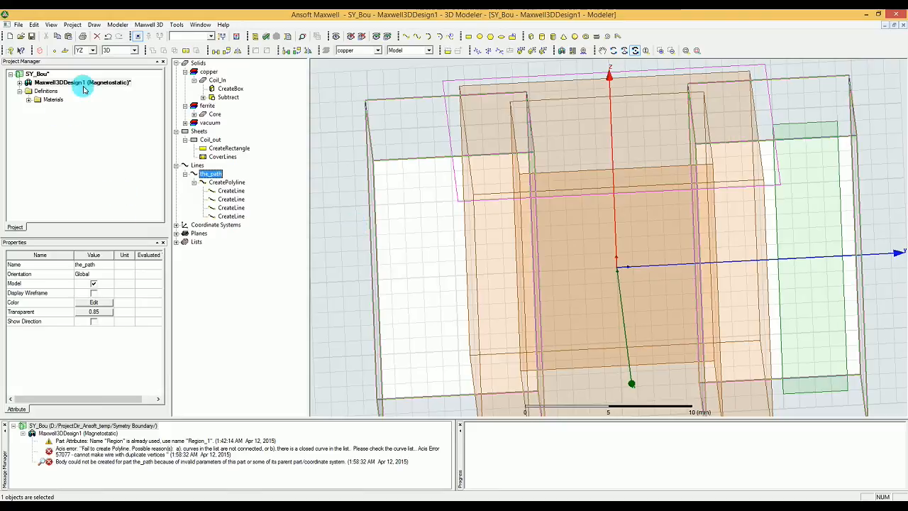
click(116, 25)
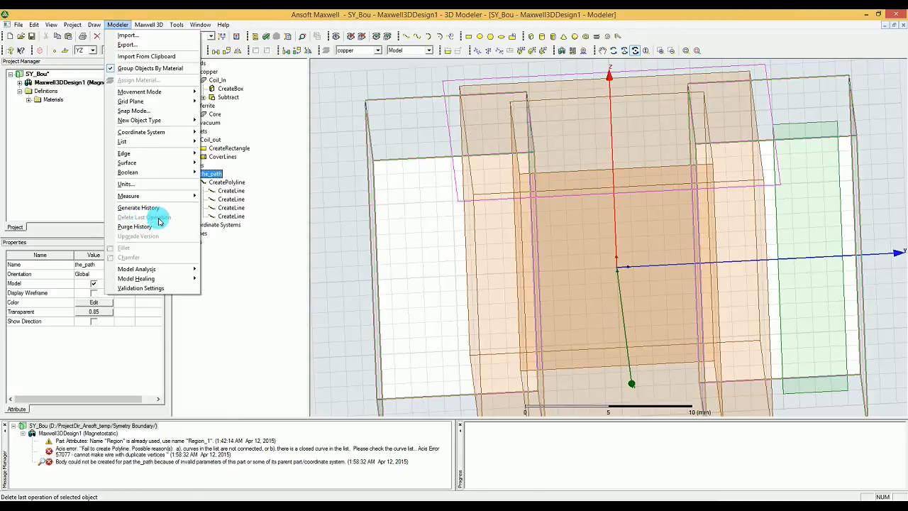
click(282, 211)
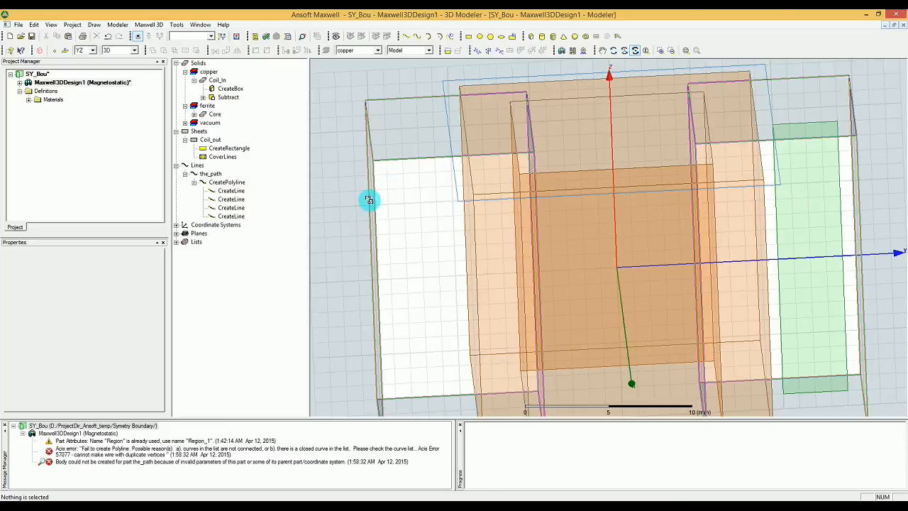
Sweep the Coil_out sheet along the_path with 0 deg twist, 0 deg draft angle and Round draft type.
click(211, 139)
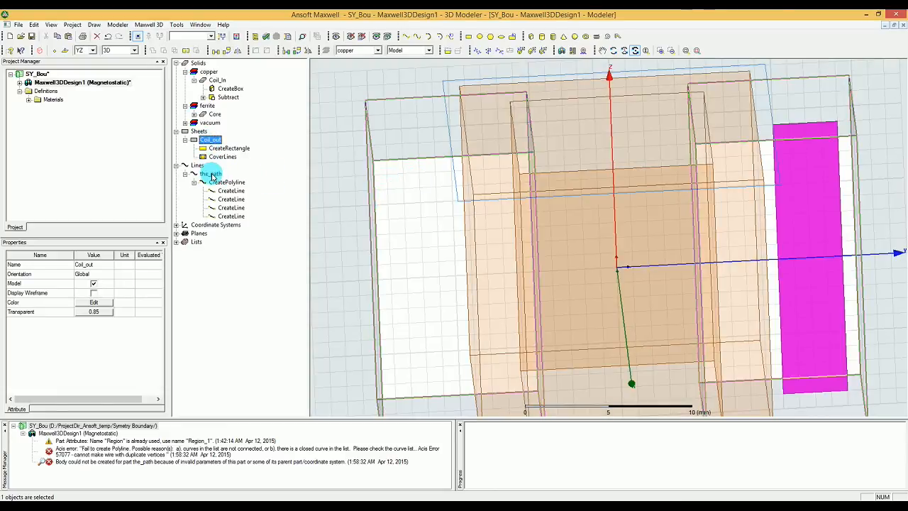
ctrl+click(210, 174)
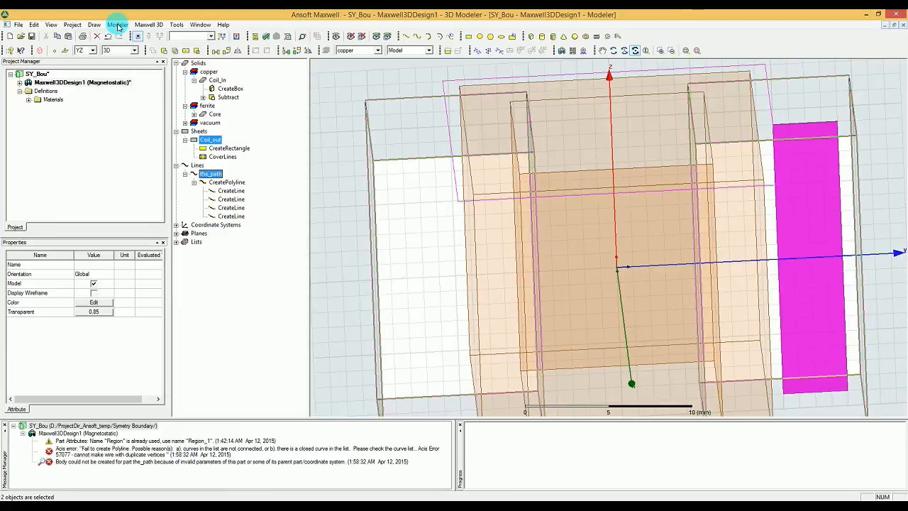
click(72, 25)
mouse_move(94, 25)
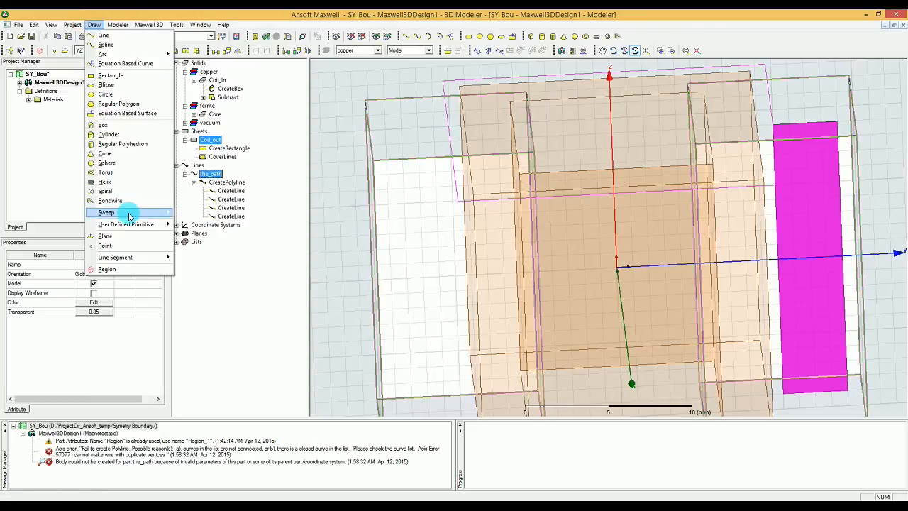
mouse_move(134, 212)
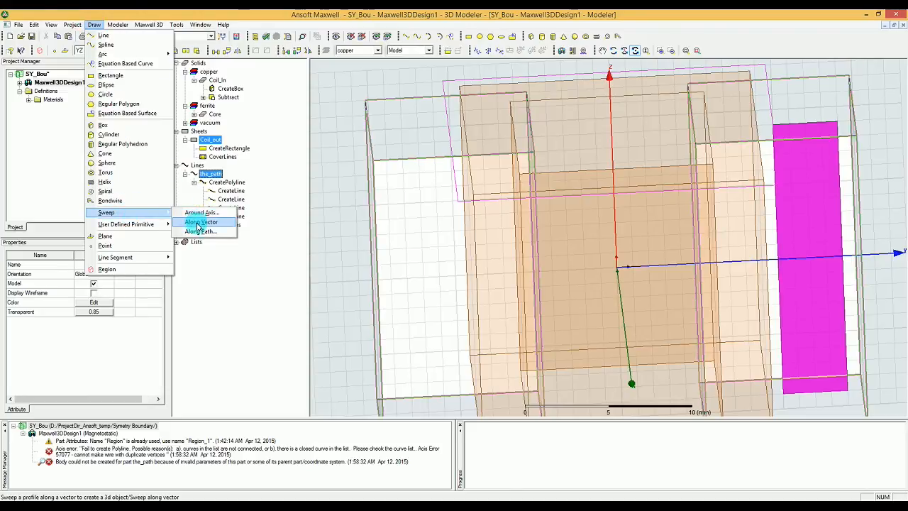
click(199, 231)
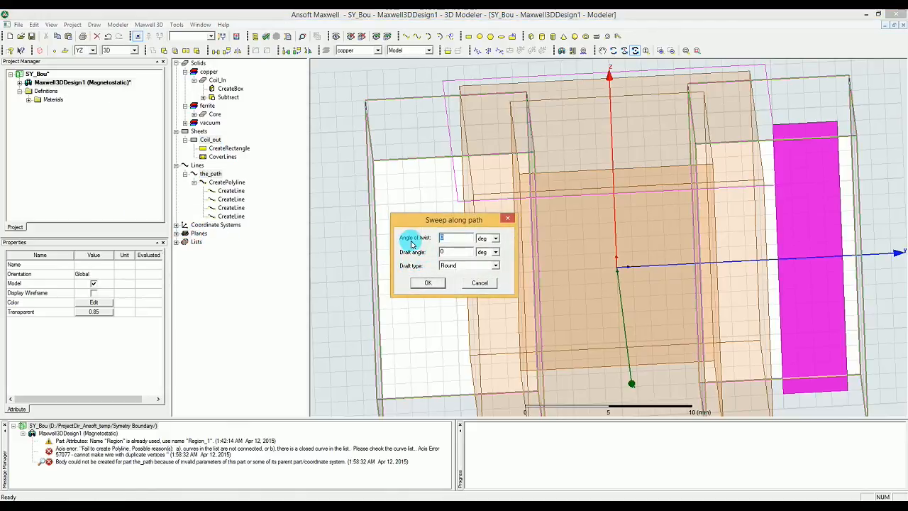
click(440, 283)
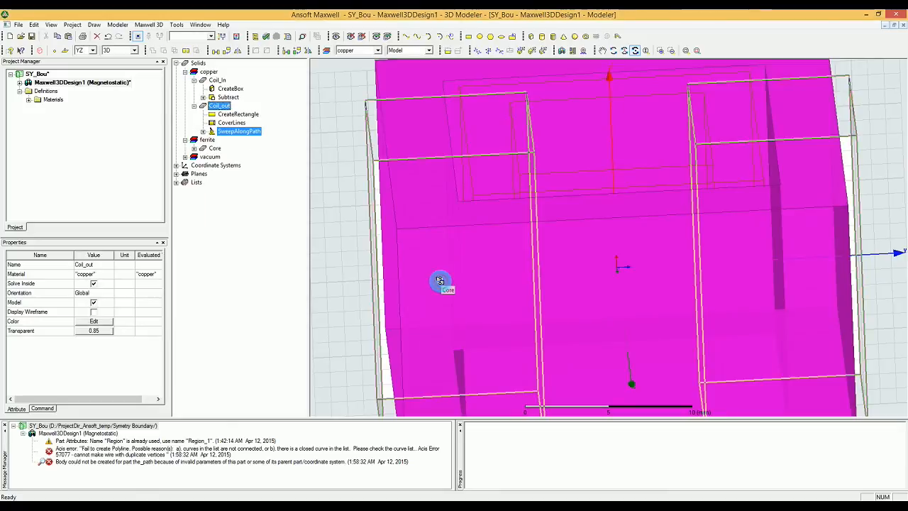
Examine the swept Coil_out around the inner coil and the ferrite core from several angles.
click(871, 192)
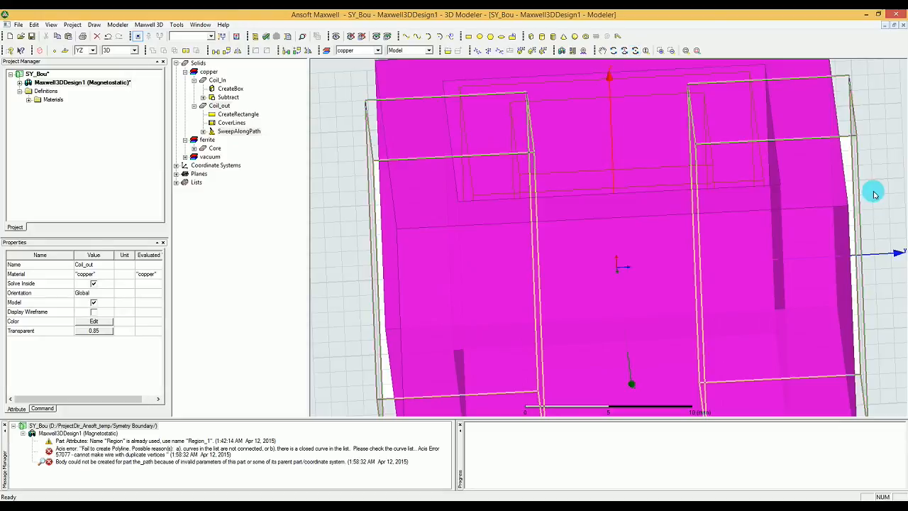
click(873, 194)
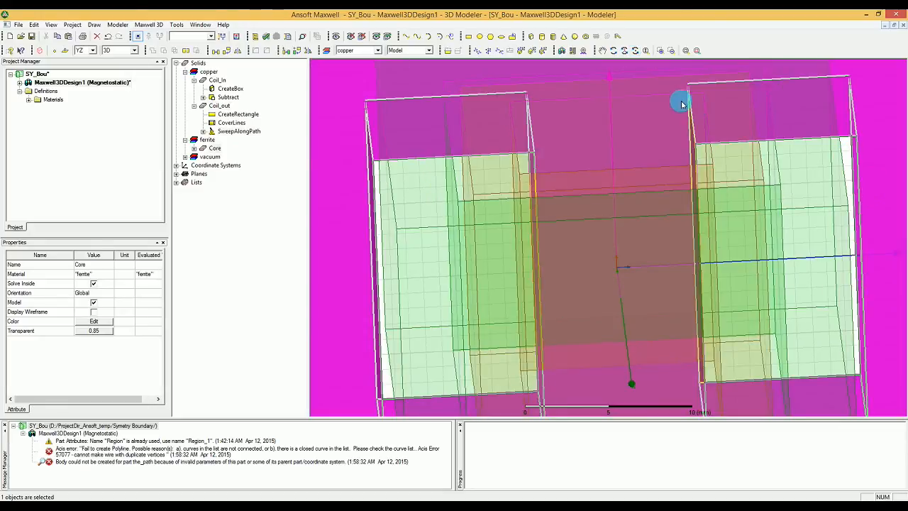
click(685, 50)
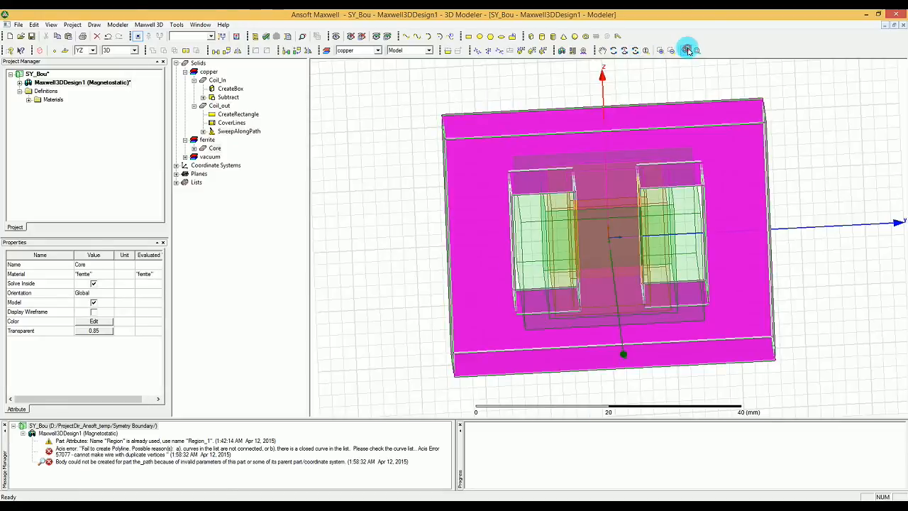
click(844, 146)
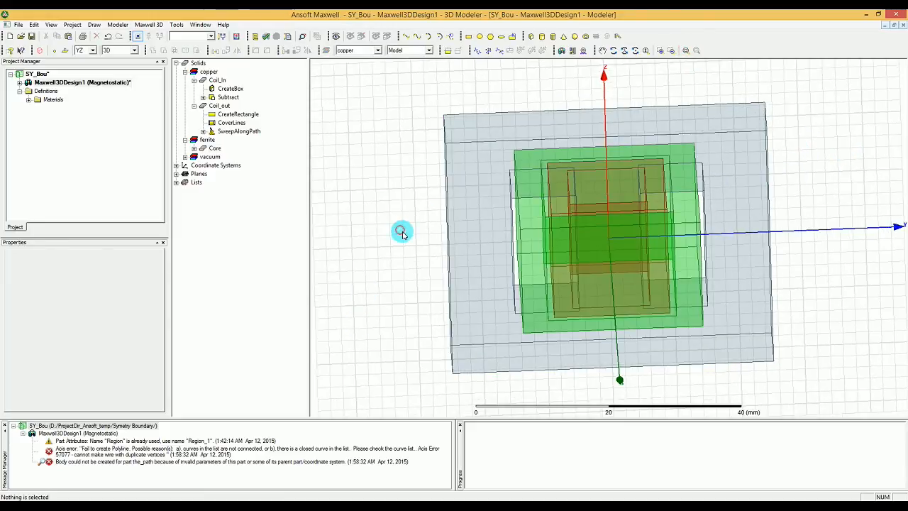
click(634, 50)
drag(758, 172, 794, 157)
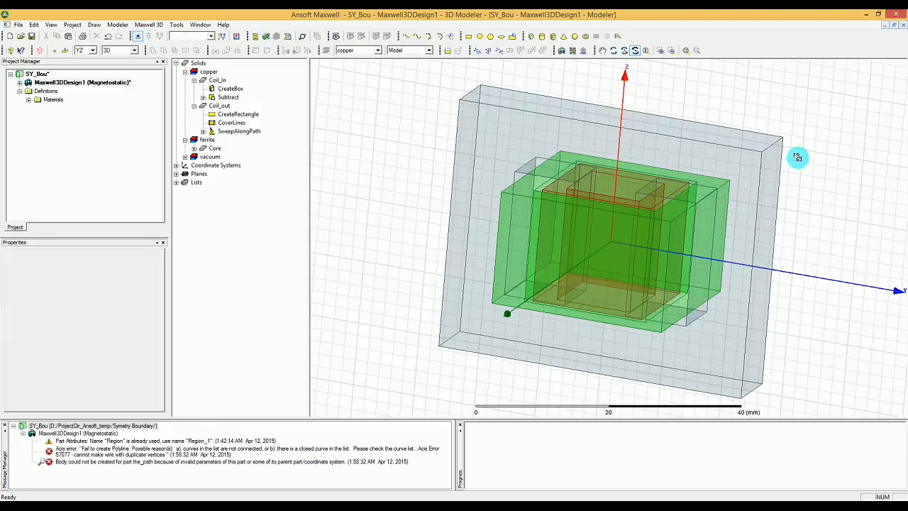
drag(882, 246, 858, 215)
drag(706, 227, 708, 241)
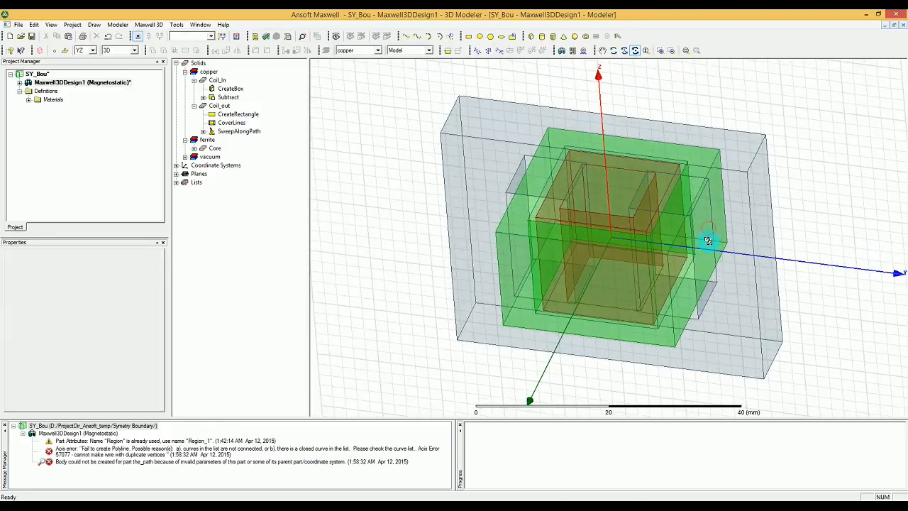